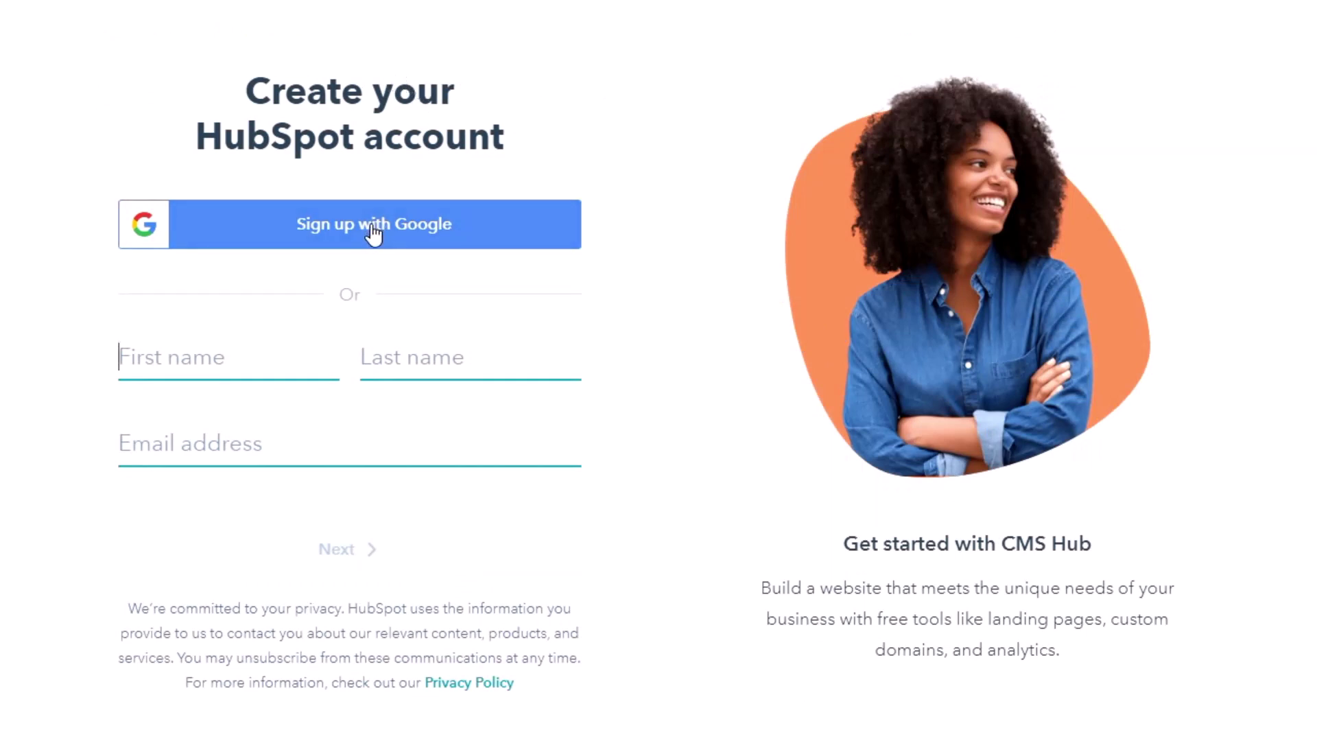
Autofill the sign-up name and e-mail from saved details and edit the e-mail's local part
left_click(235, 356)
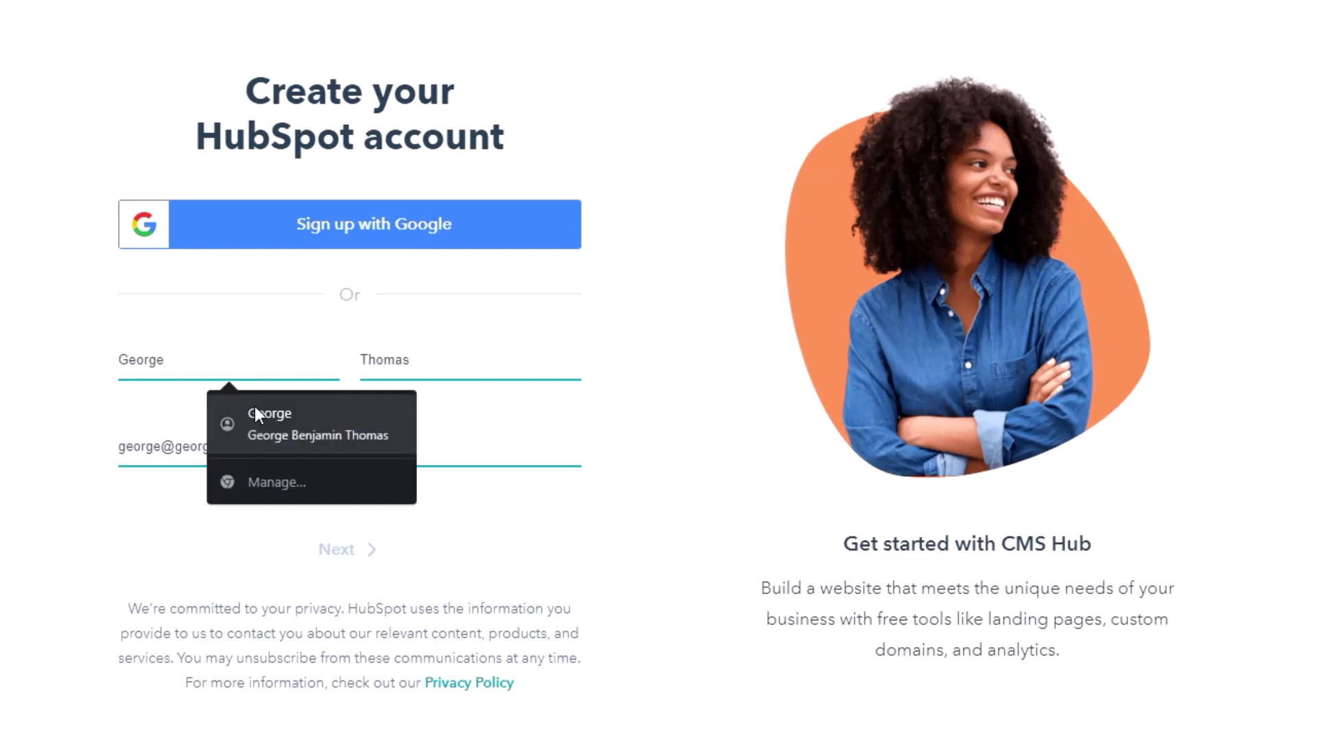
left_click(295, 437)
left_click_drag(453, 455, 108, 459)
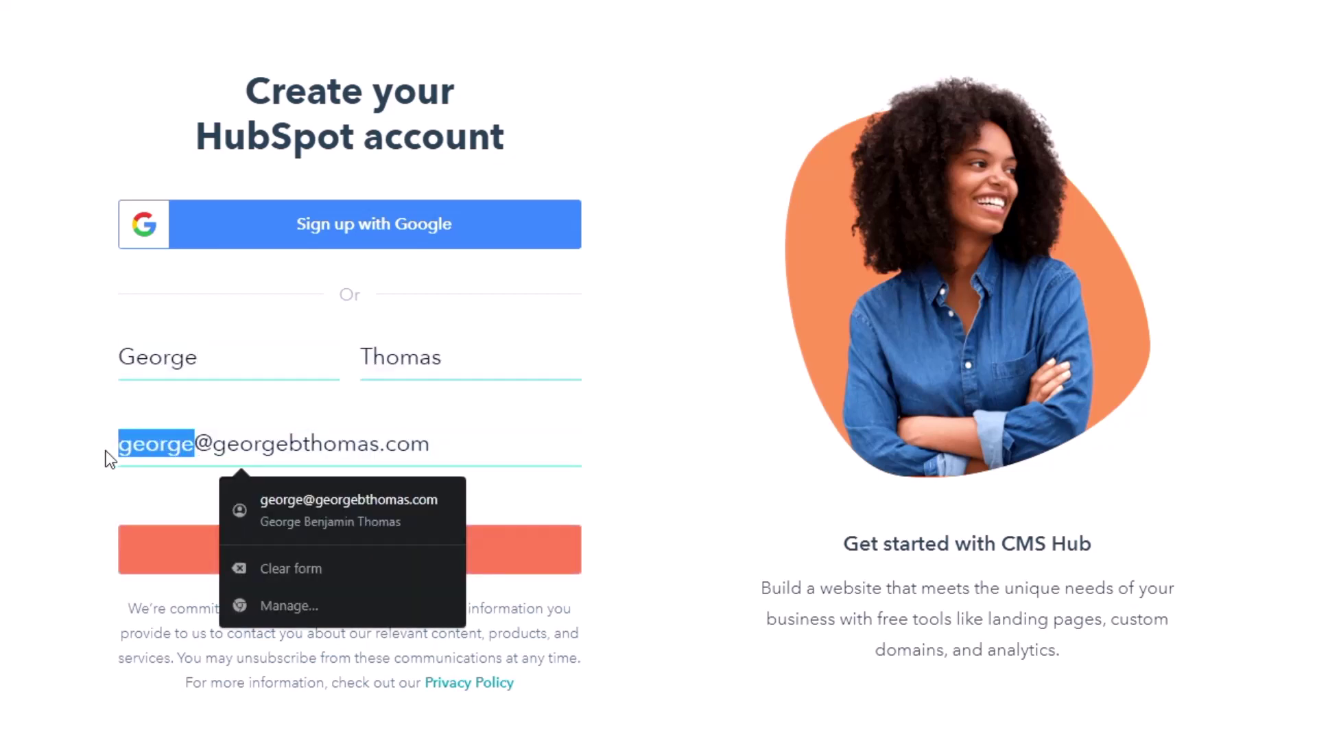
type("support")
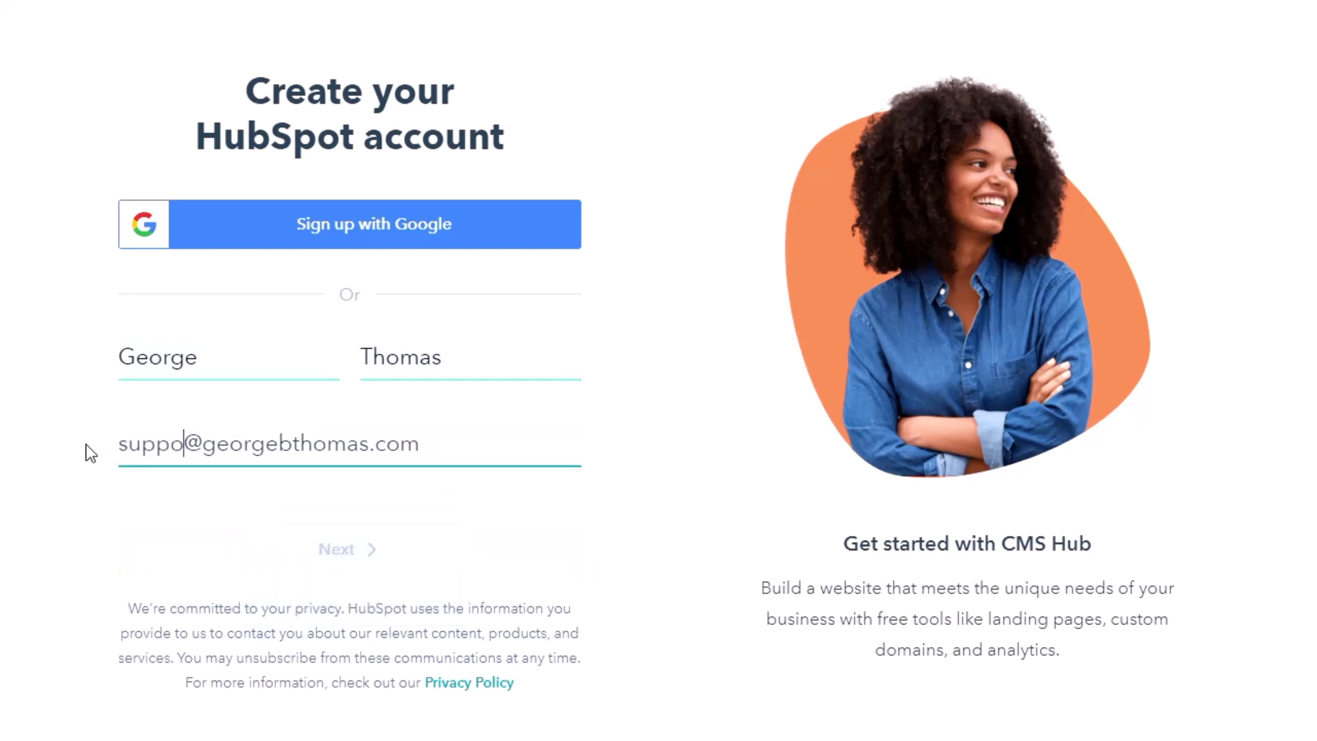
Set the industry to Marketing and Advertising
left_click(328, 551)
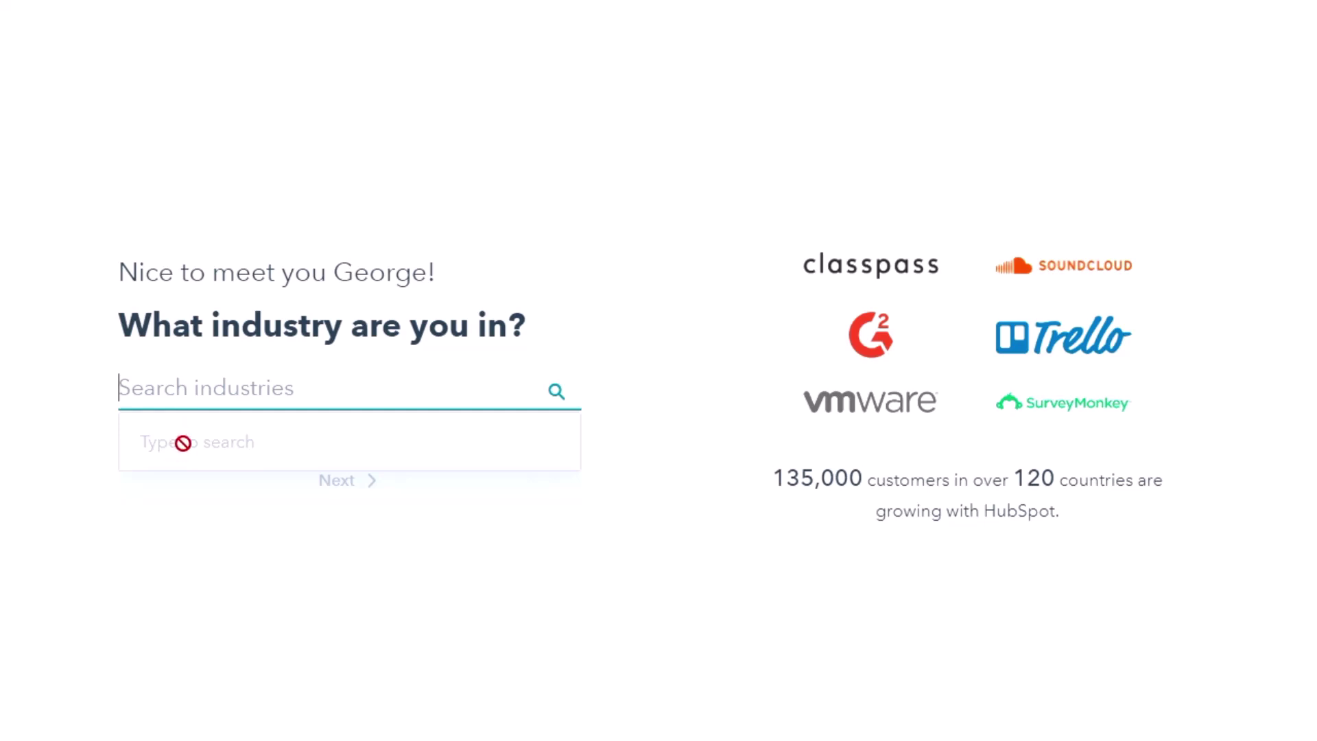
type("Marketing")
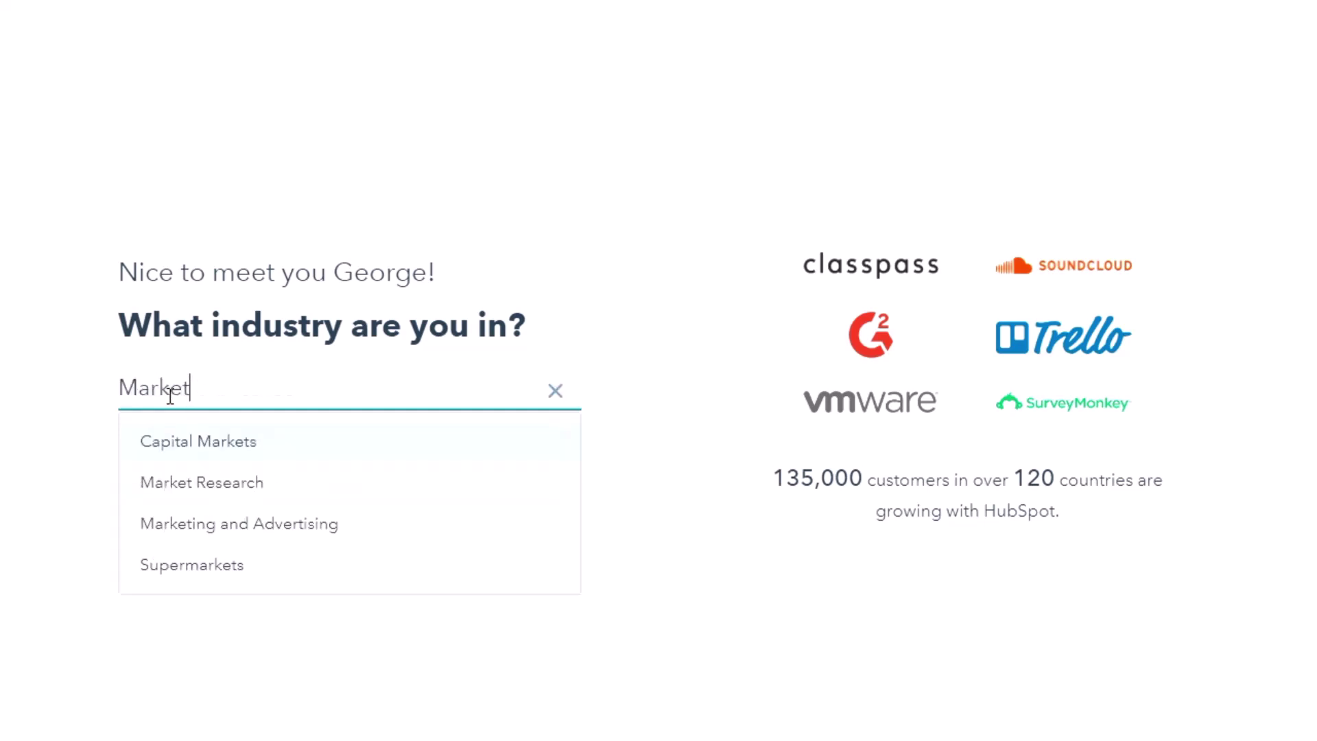
left_click(192, 443)
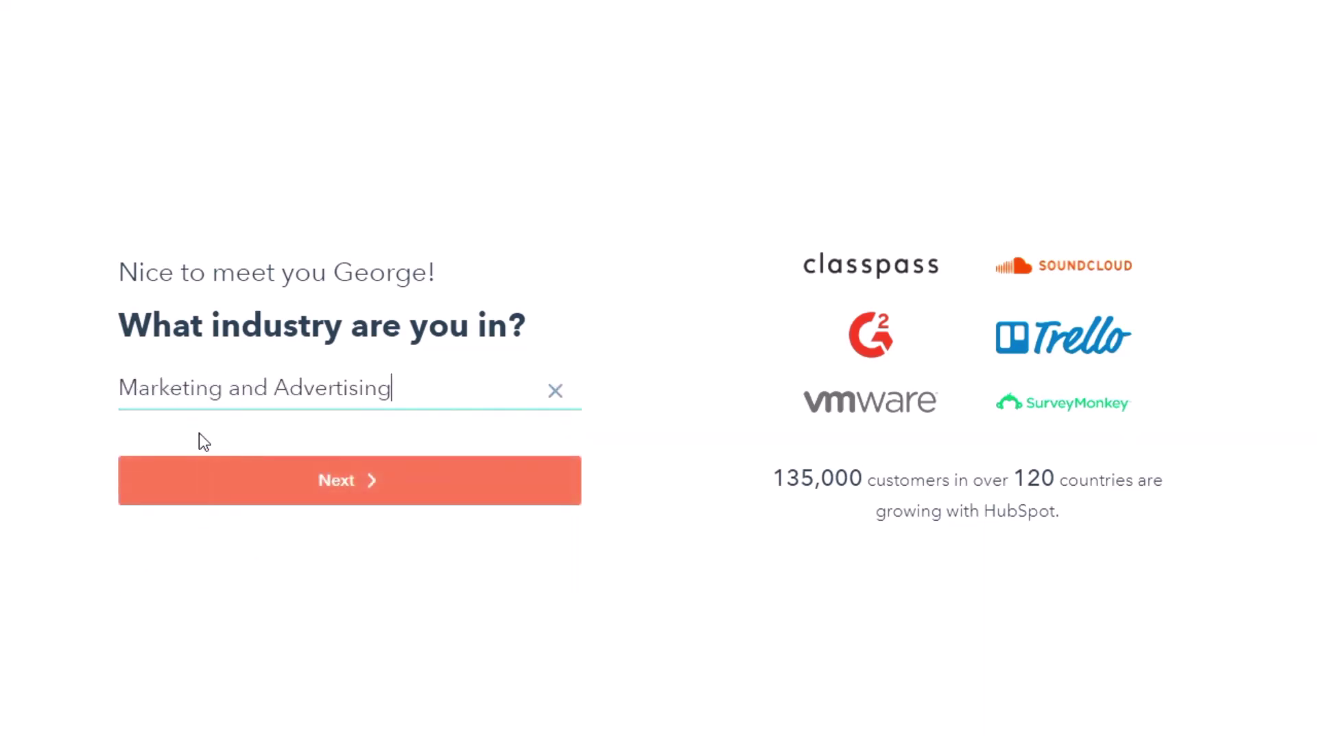
left_click(368, 485)
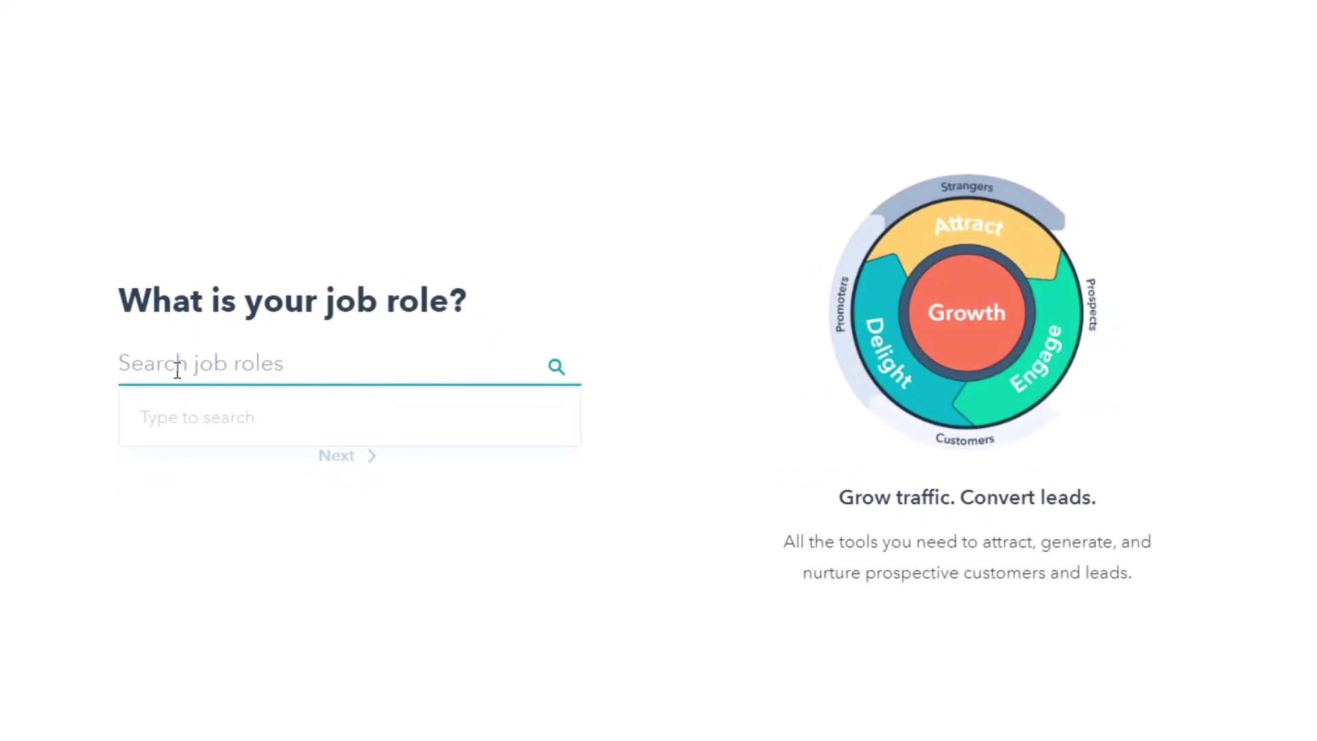
Set the job role to Owner
type("Owbner")
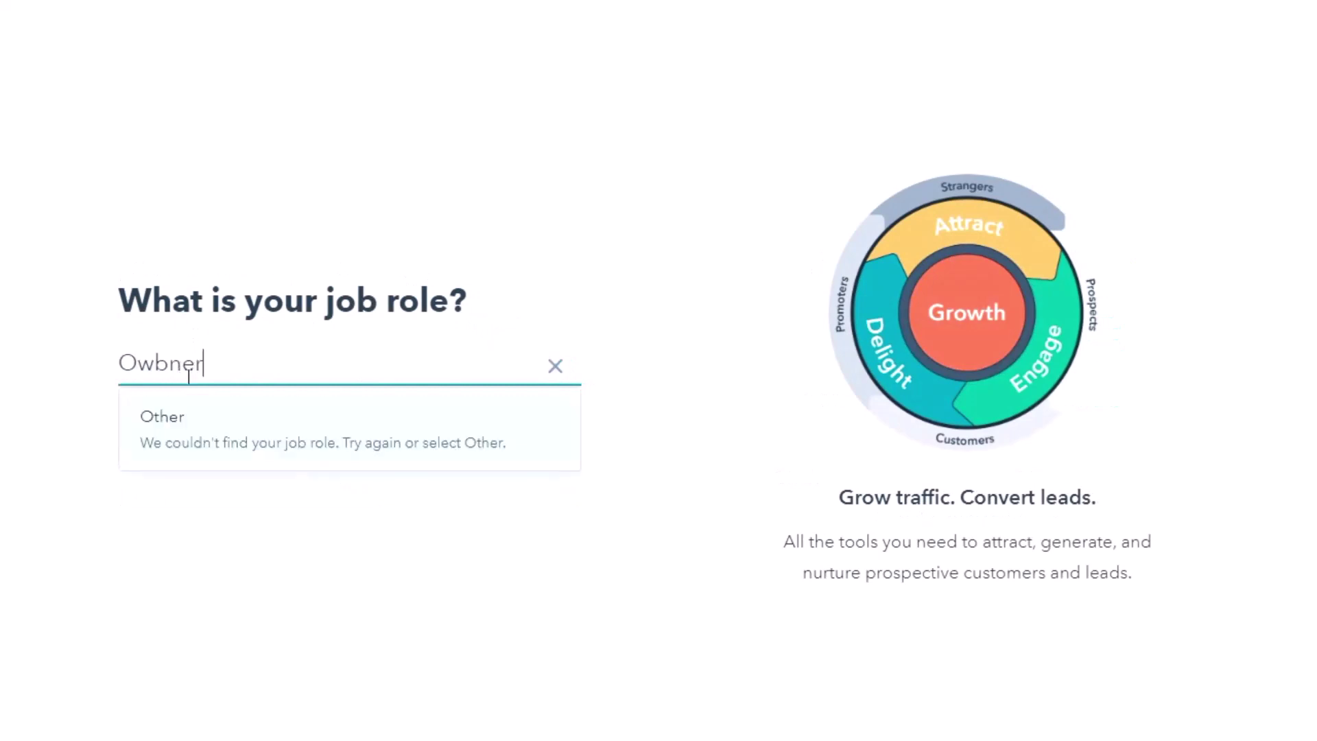
key("BackSpace")
key("BackSpace")
key("BackSpace")
key("BackSpace")
type("ner")
left_click(155, 411)
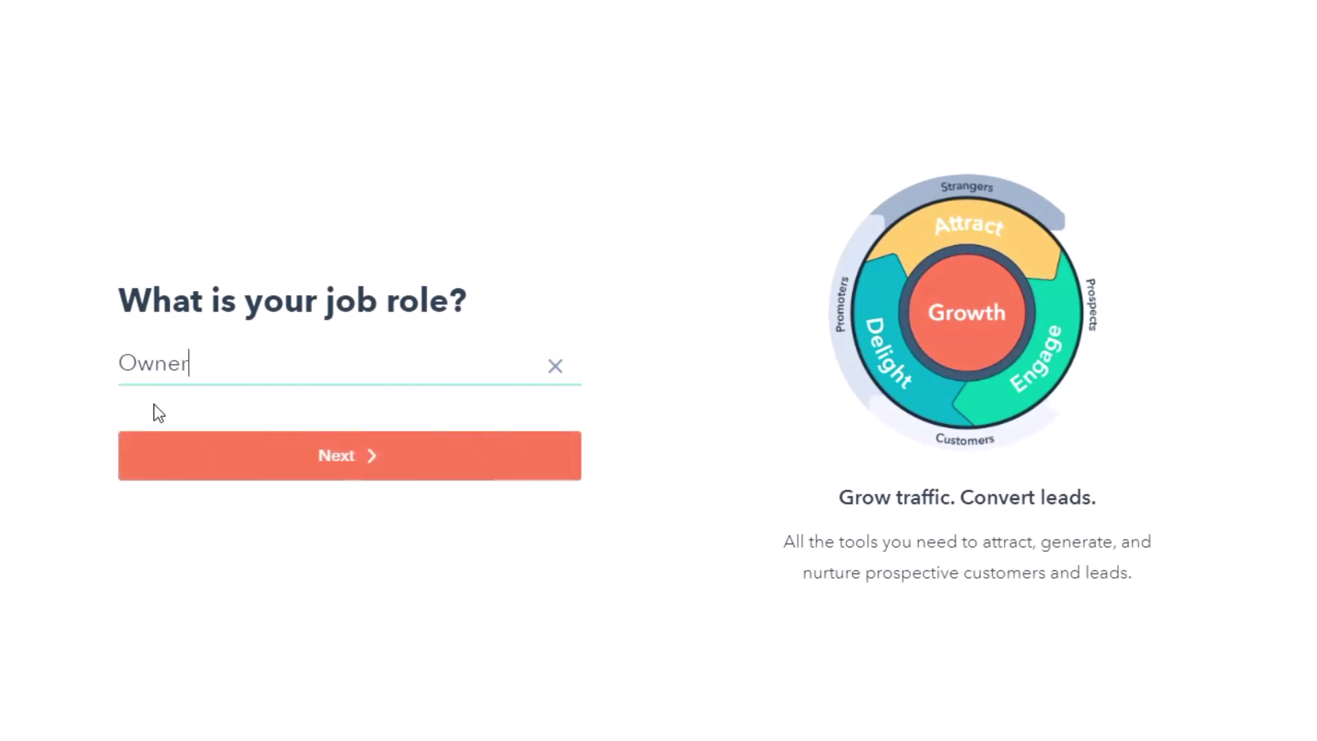
left_click(266, 463)
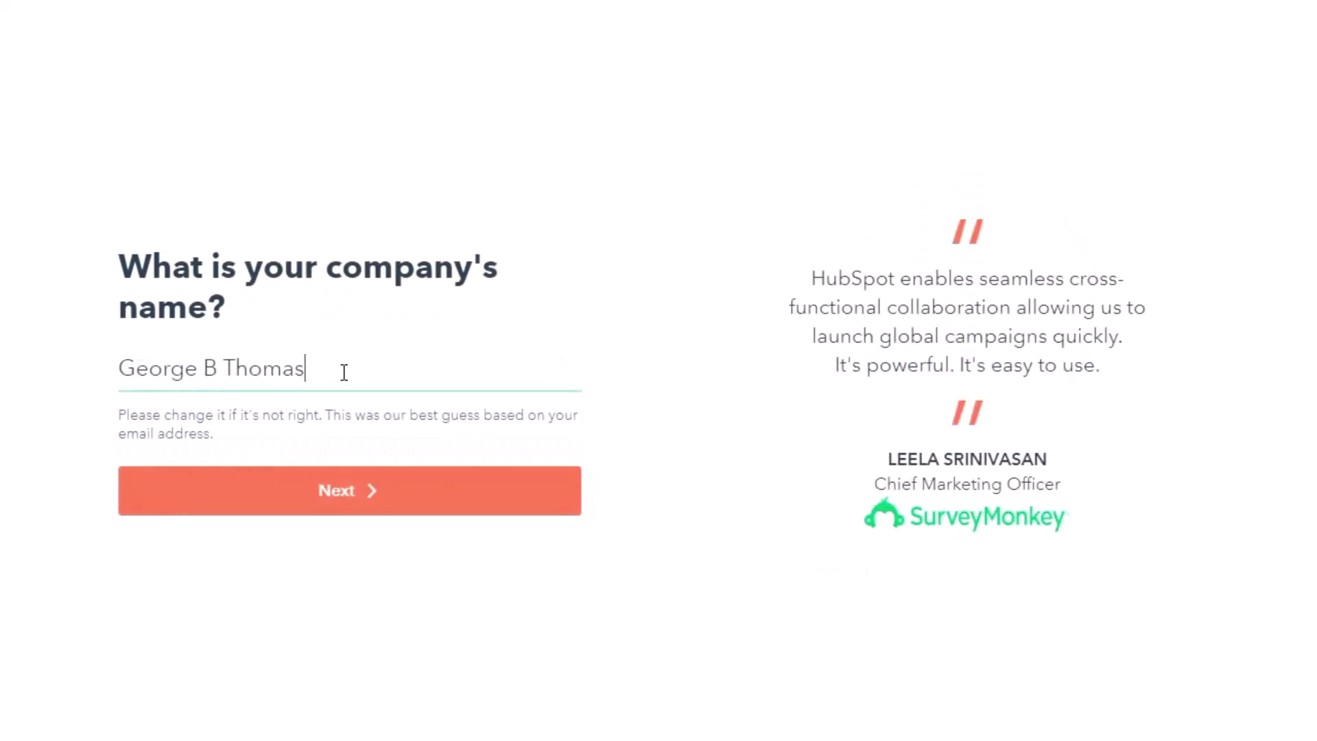
Replace the prefilled company name with 'HubEd Helper'
left_click_drag(324, 373, 109, 396)
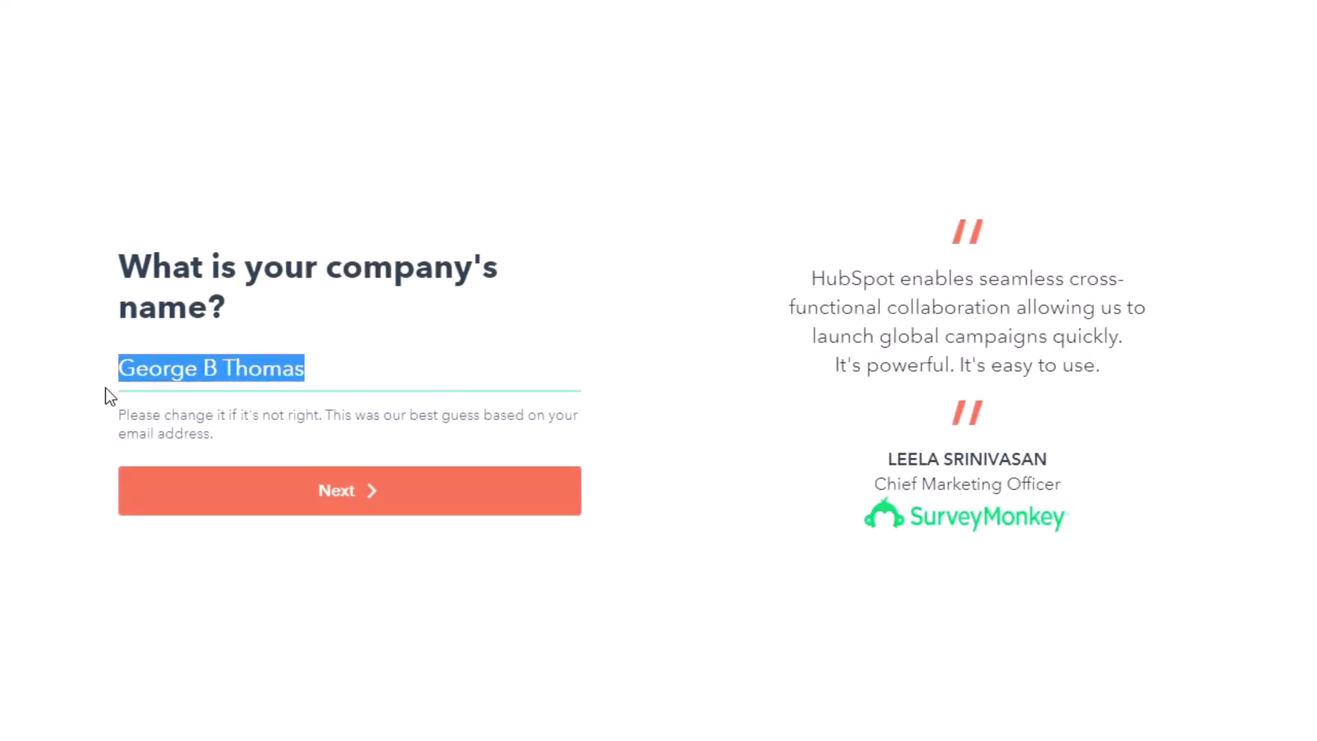
type("HubEdHelpe")
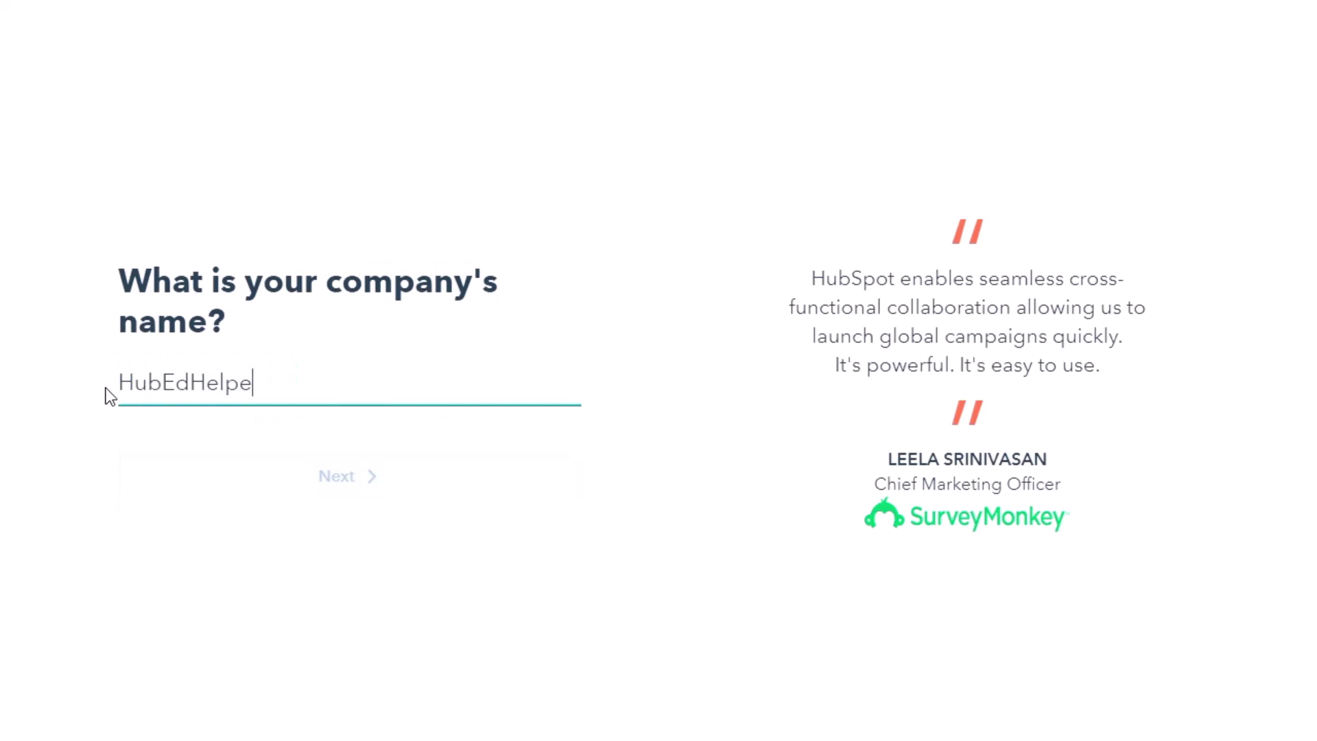
type("r")
left_click(198, 385)
left_click(348, 477)
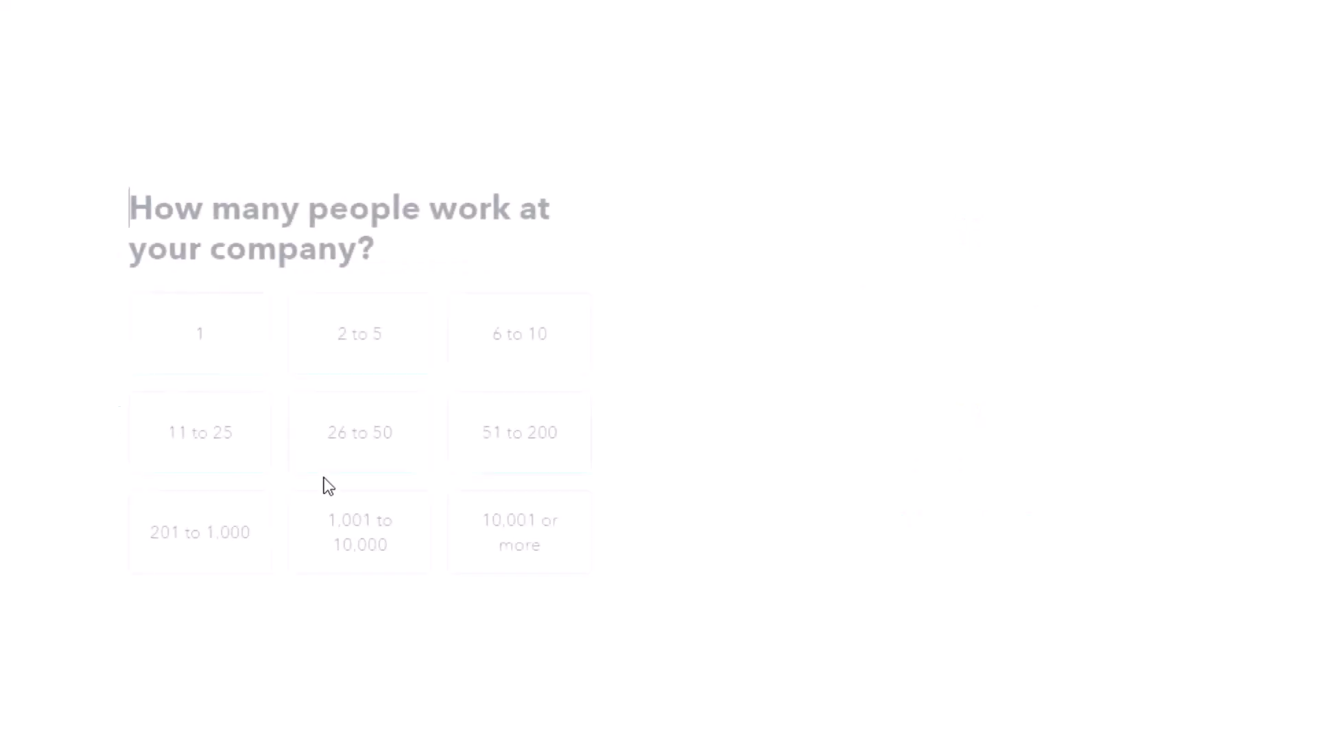
Pick a company size and enter hubedhelper.com as the company website
left_click(209, 333)
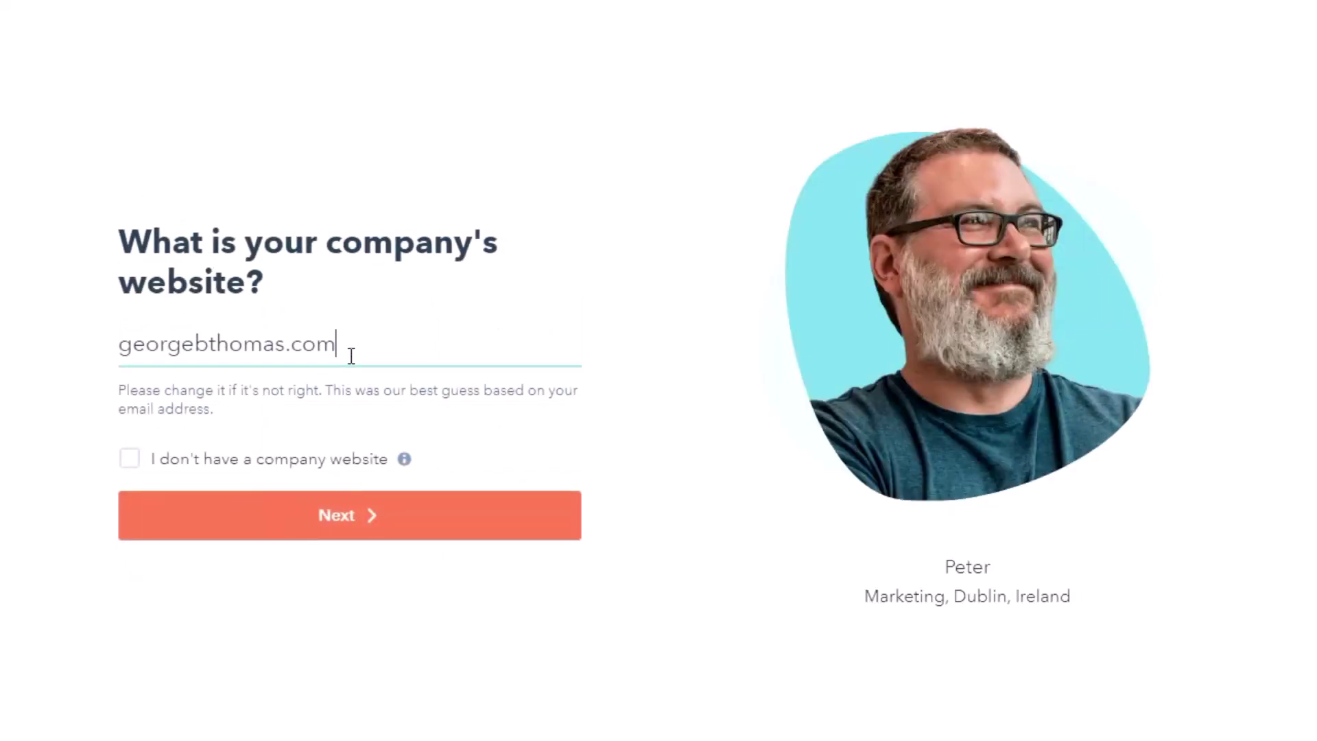
left_click_drag(286, 346, 97, 350)
type("hubedhe")
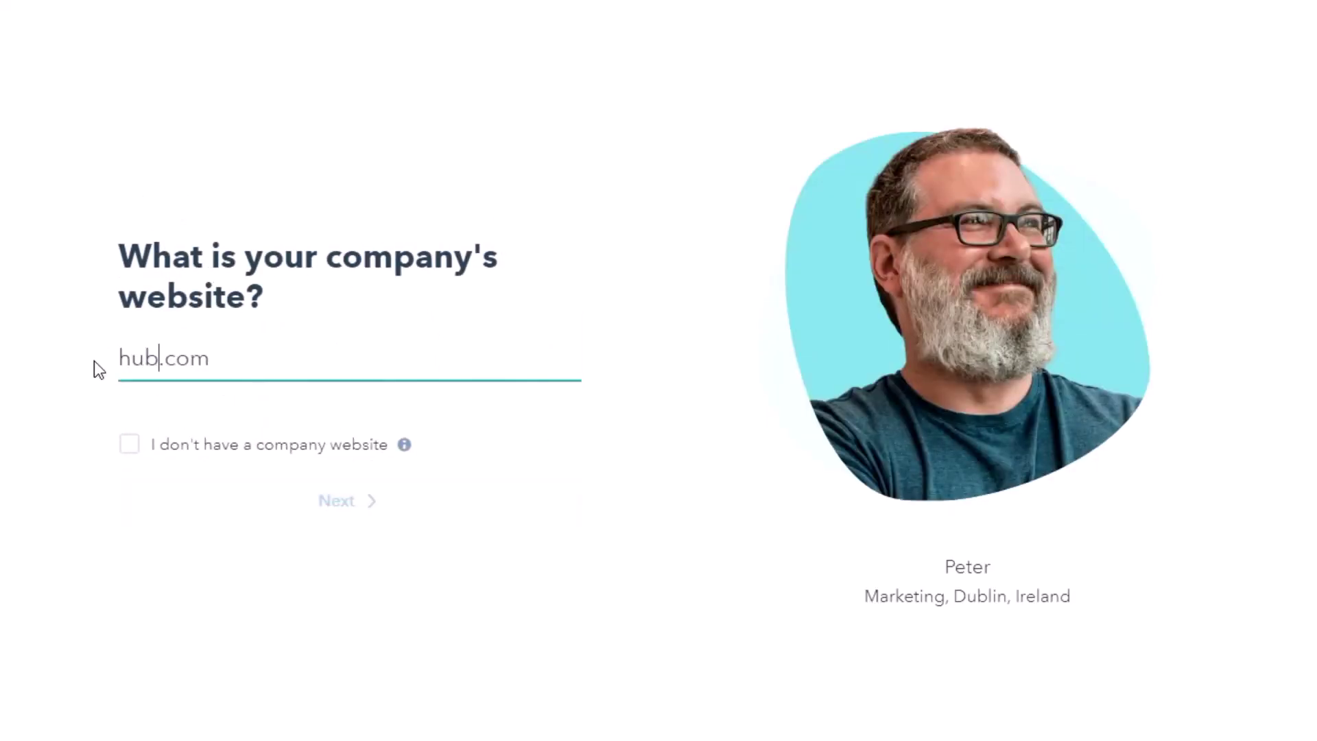
type("lper")
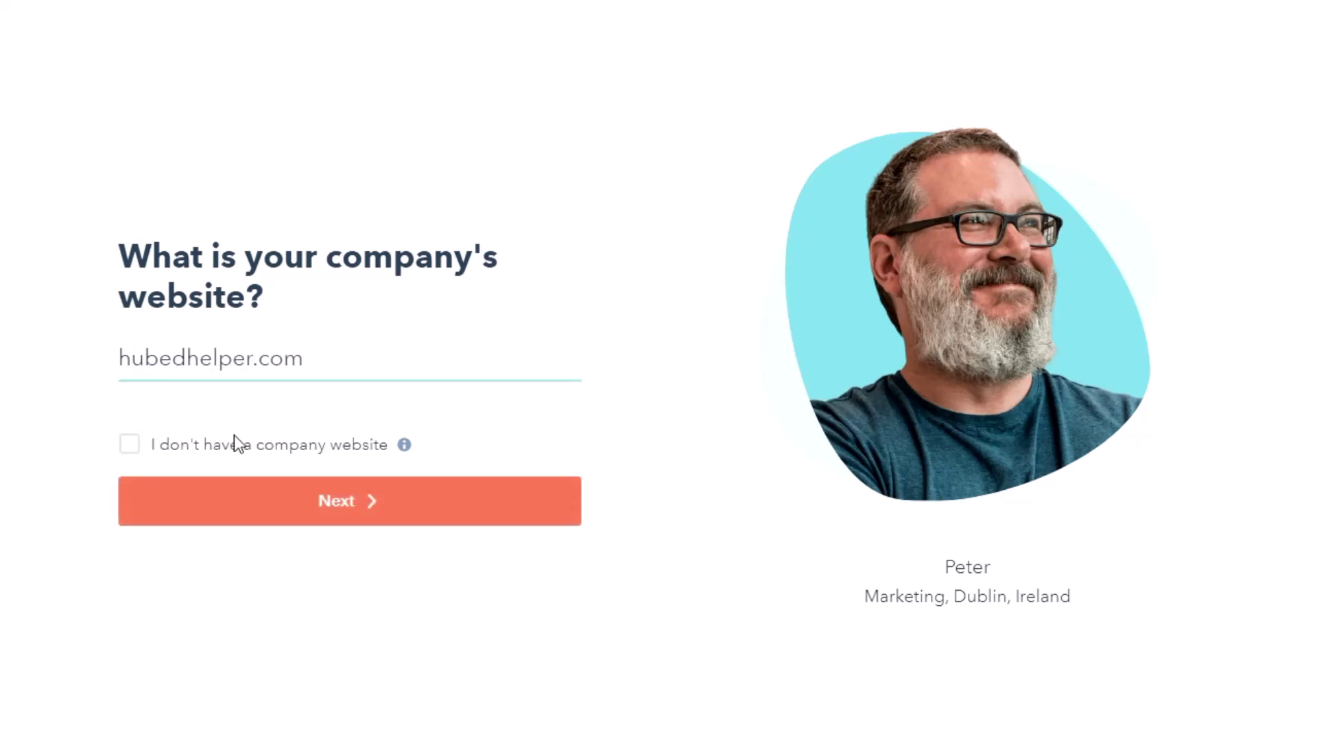
mouse_move(402, 446)
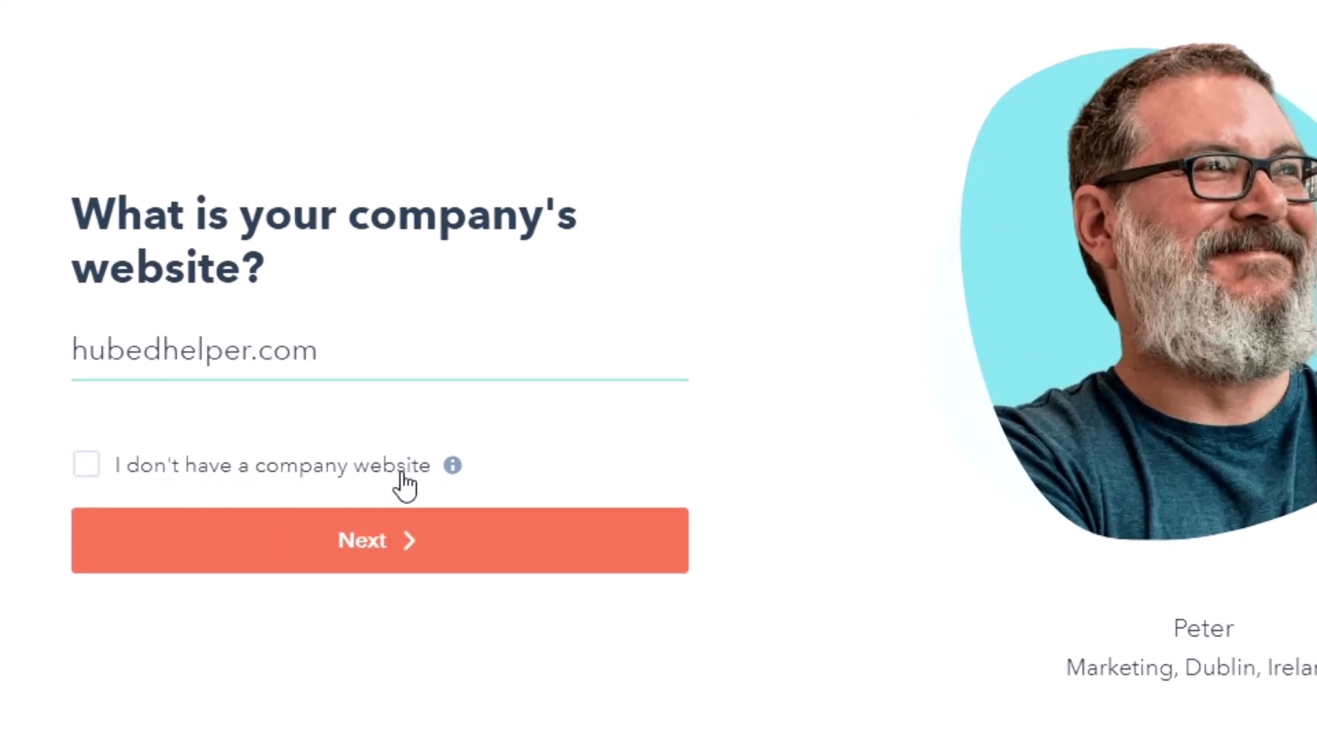
mouse_move(453, 468)
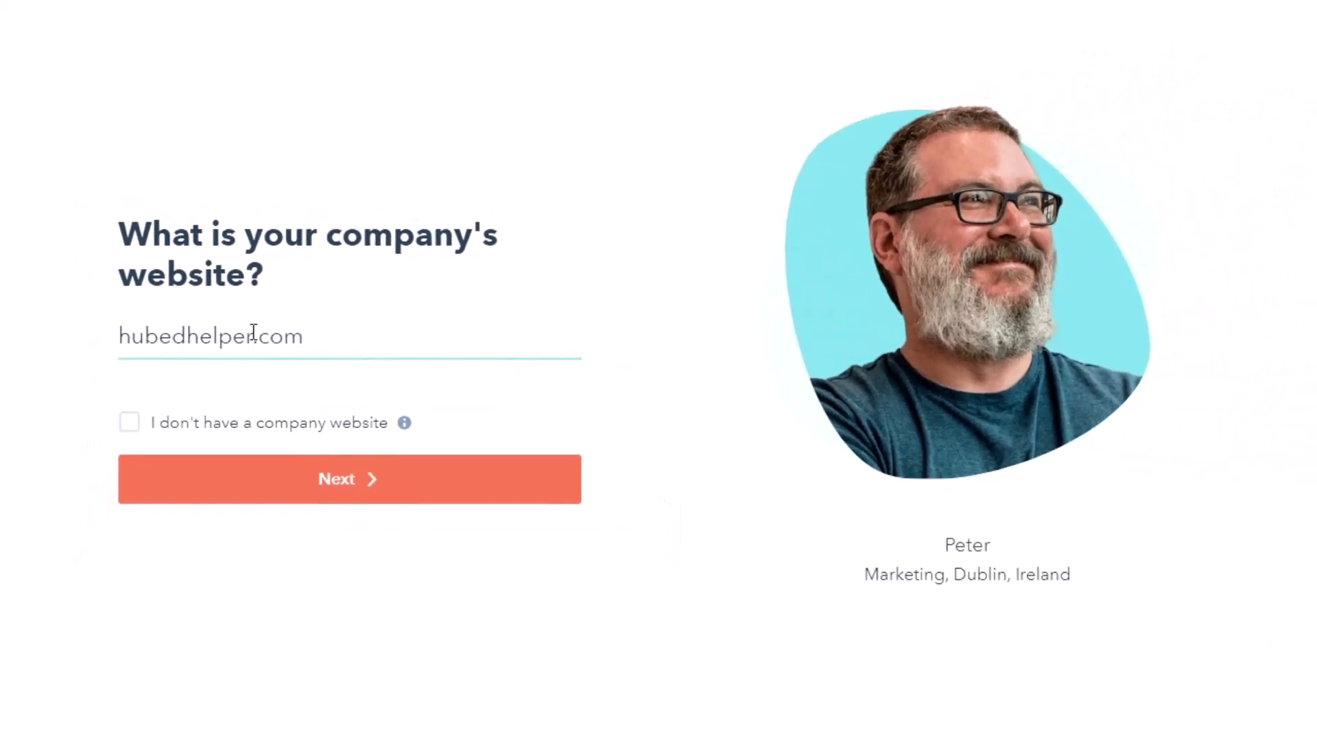
Submit the website, confirm the account e-mail address, and paste in a password
left_click(344, 490)
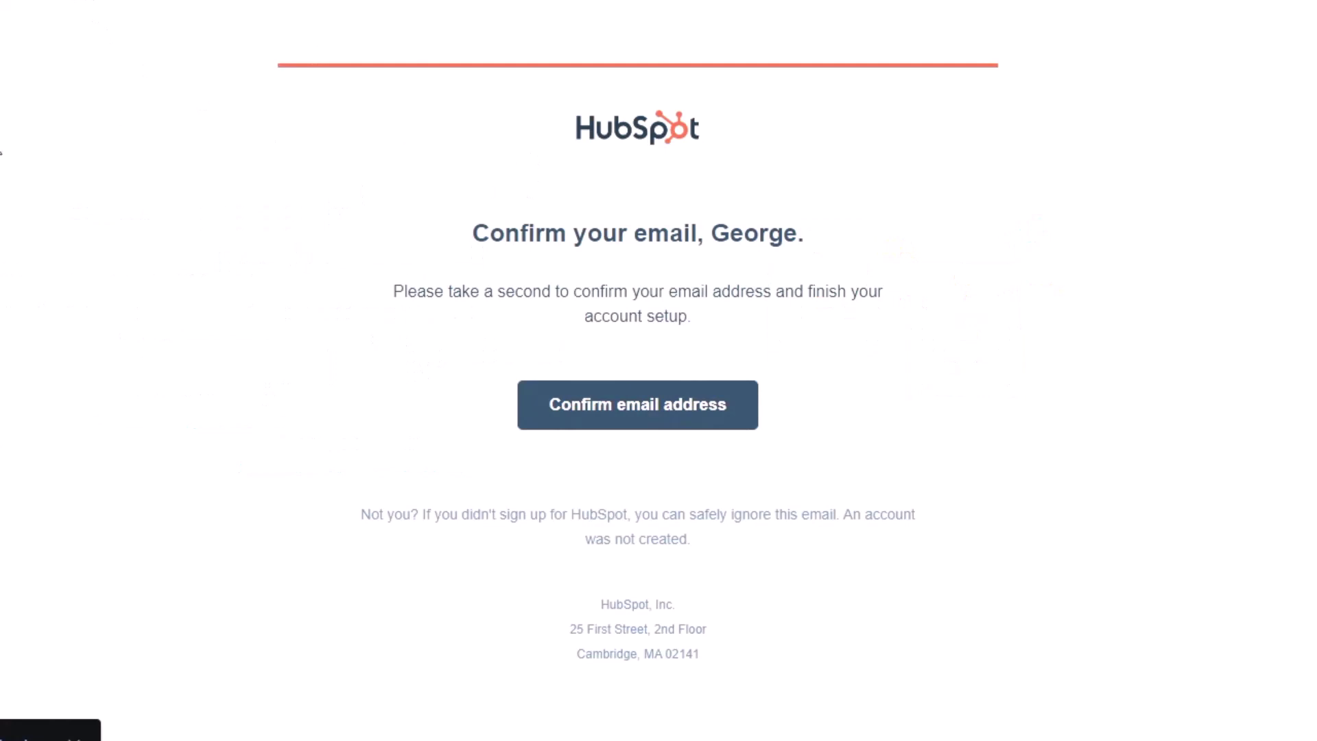
left_click(641, 412)
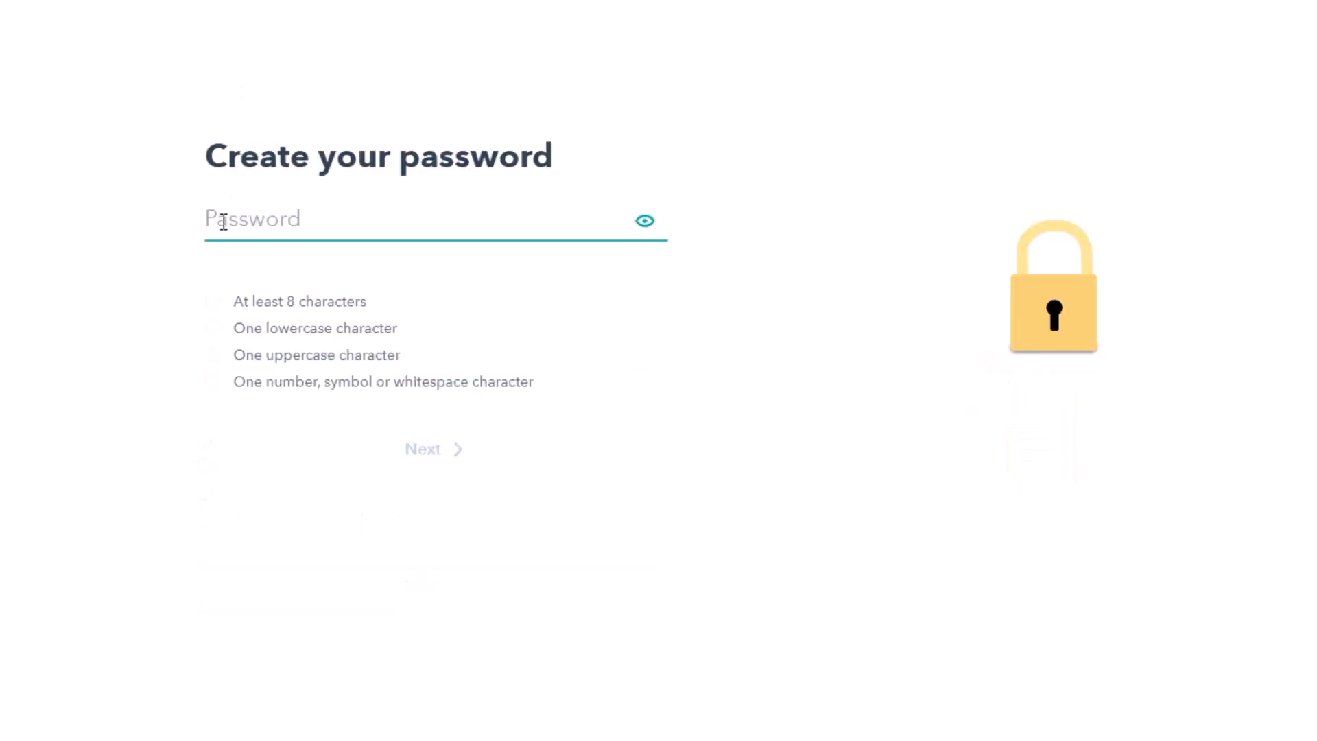
key("ctrl+v")
Create the account with US data hosting and choose the 'know HubSpot pretty well' experience
left_click(436, 464)
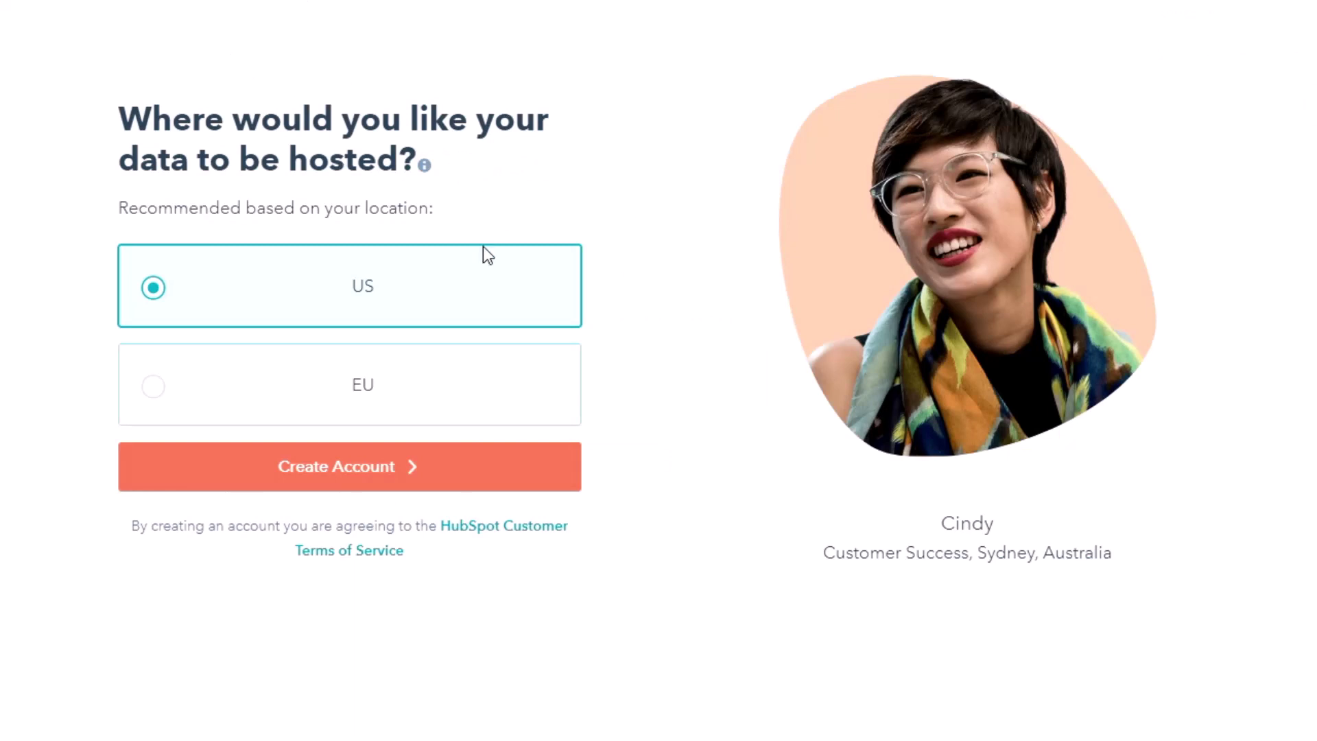
left_click(345, 485)
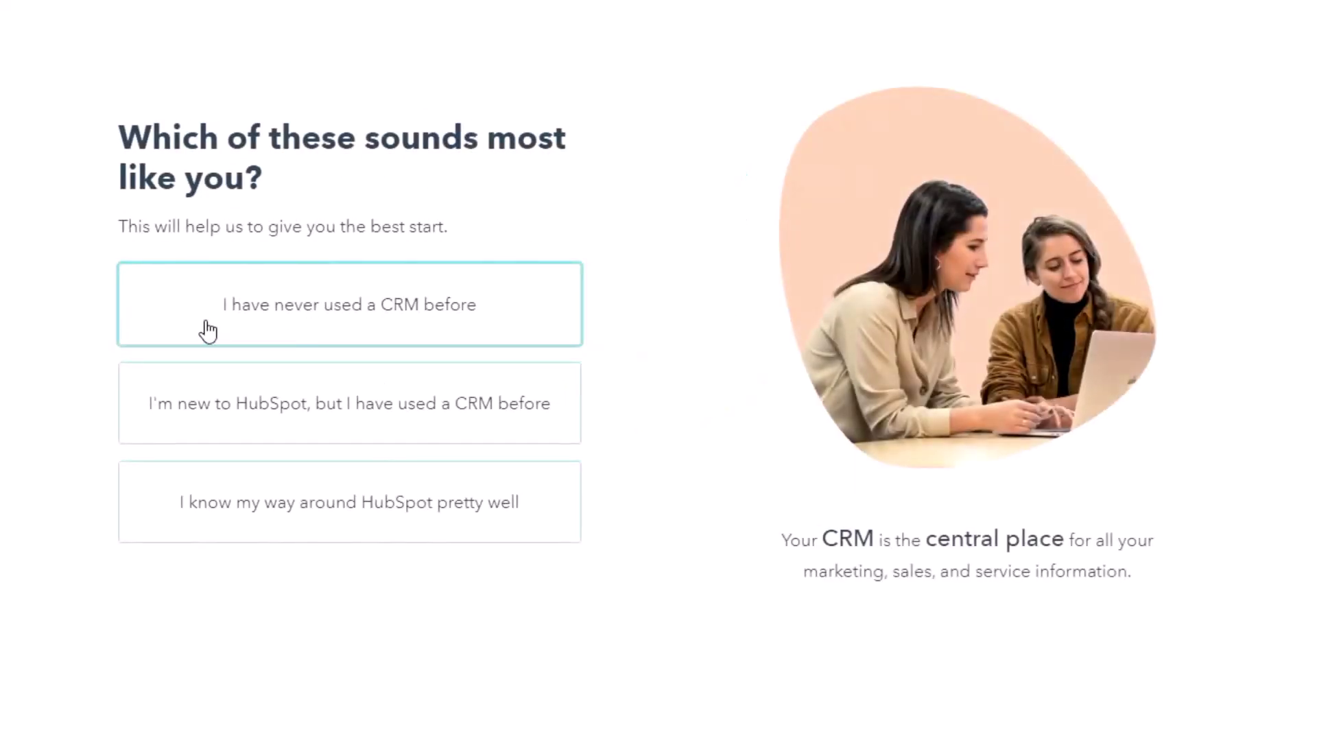
left_click(406, 511)
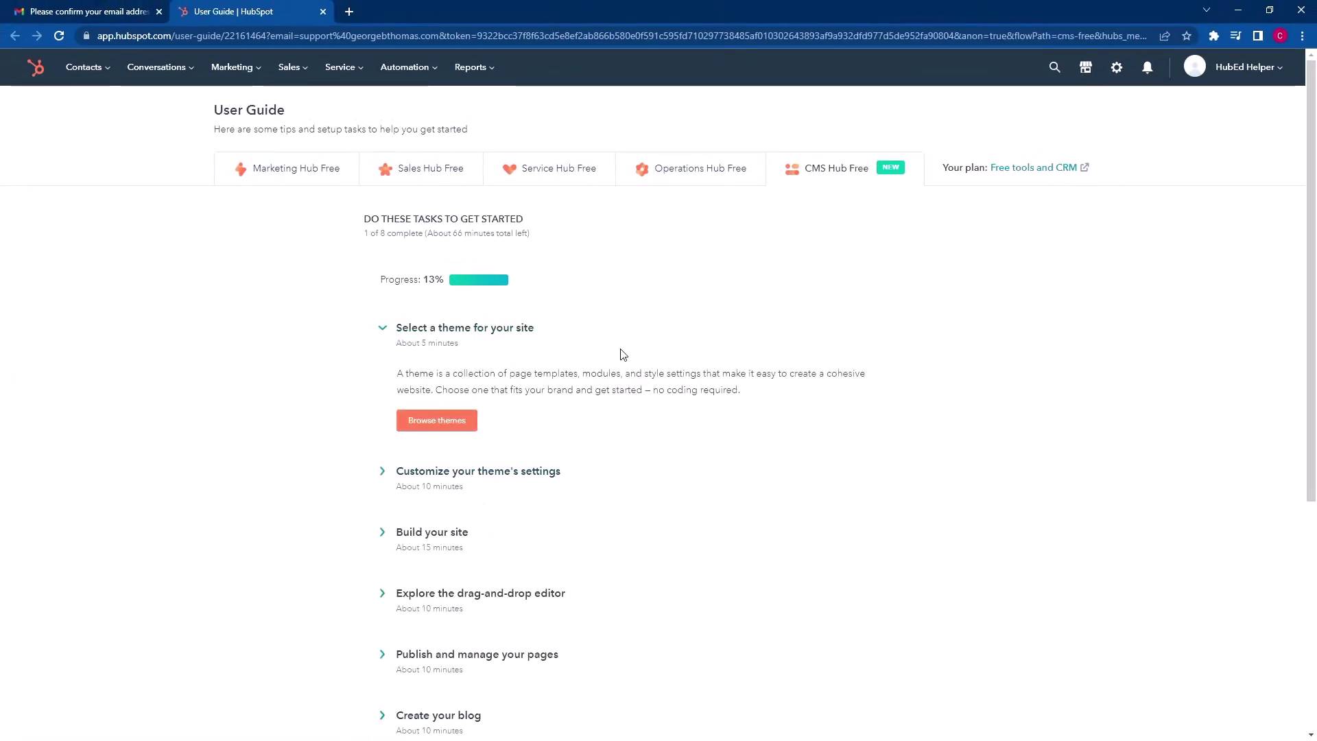
Hide the User Guide page and dismiss the Dashboard Library welcome message
scroll(604, 411, "down", 5)
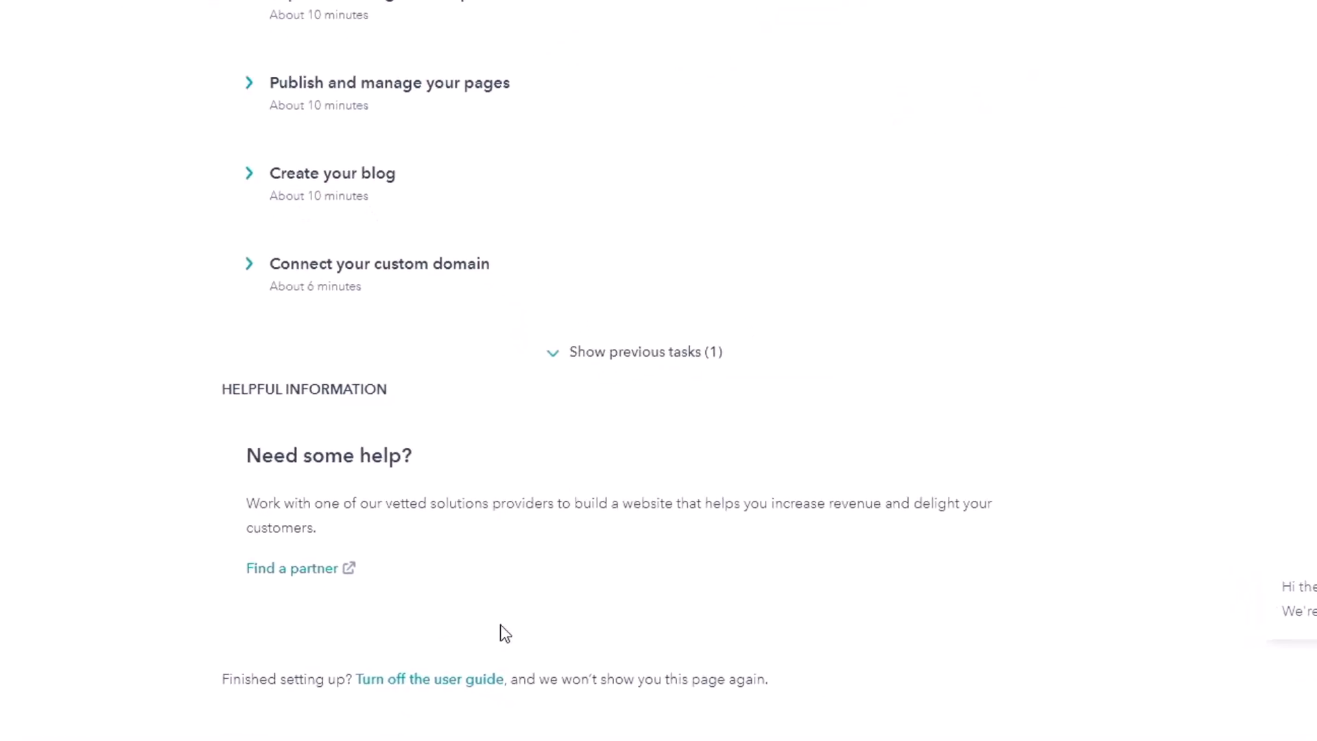
left_click(440, 681)
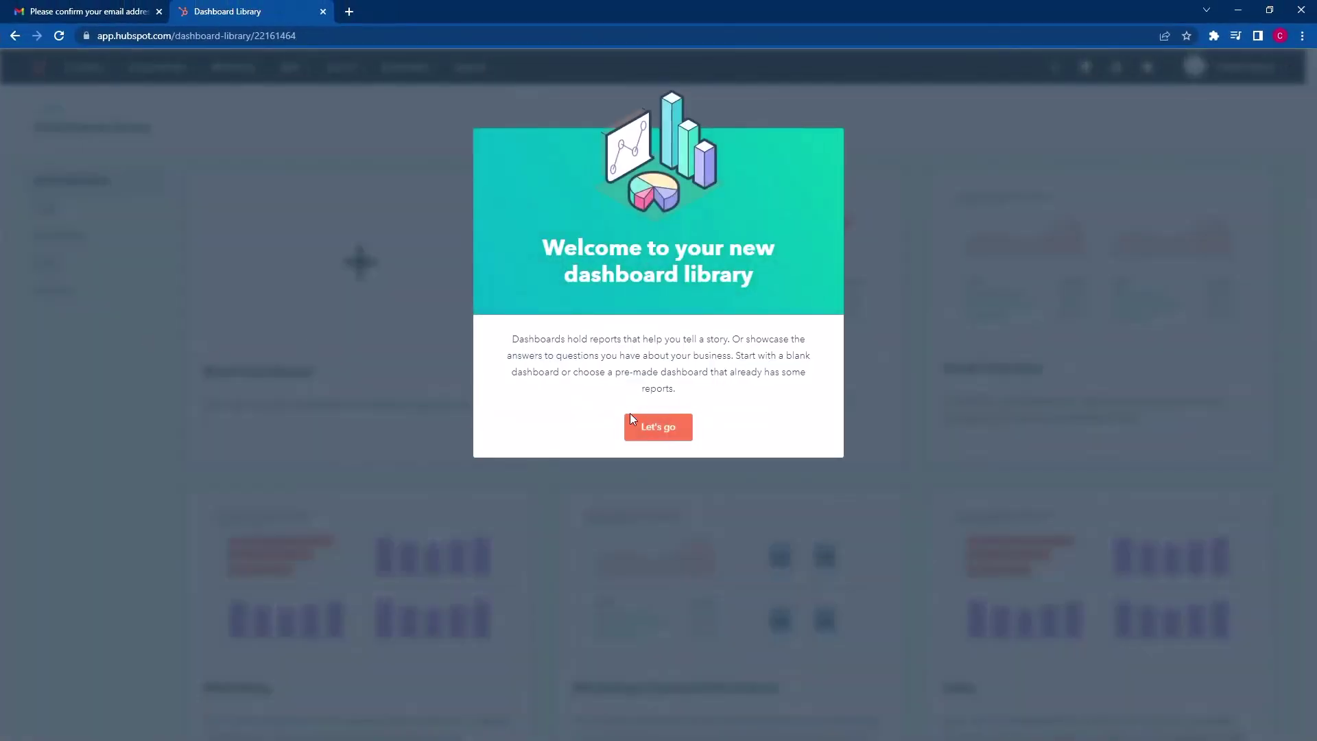
left_click(669, 431)
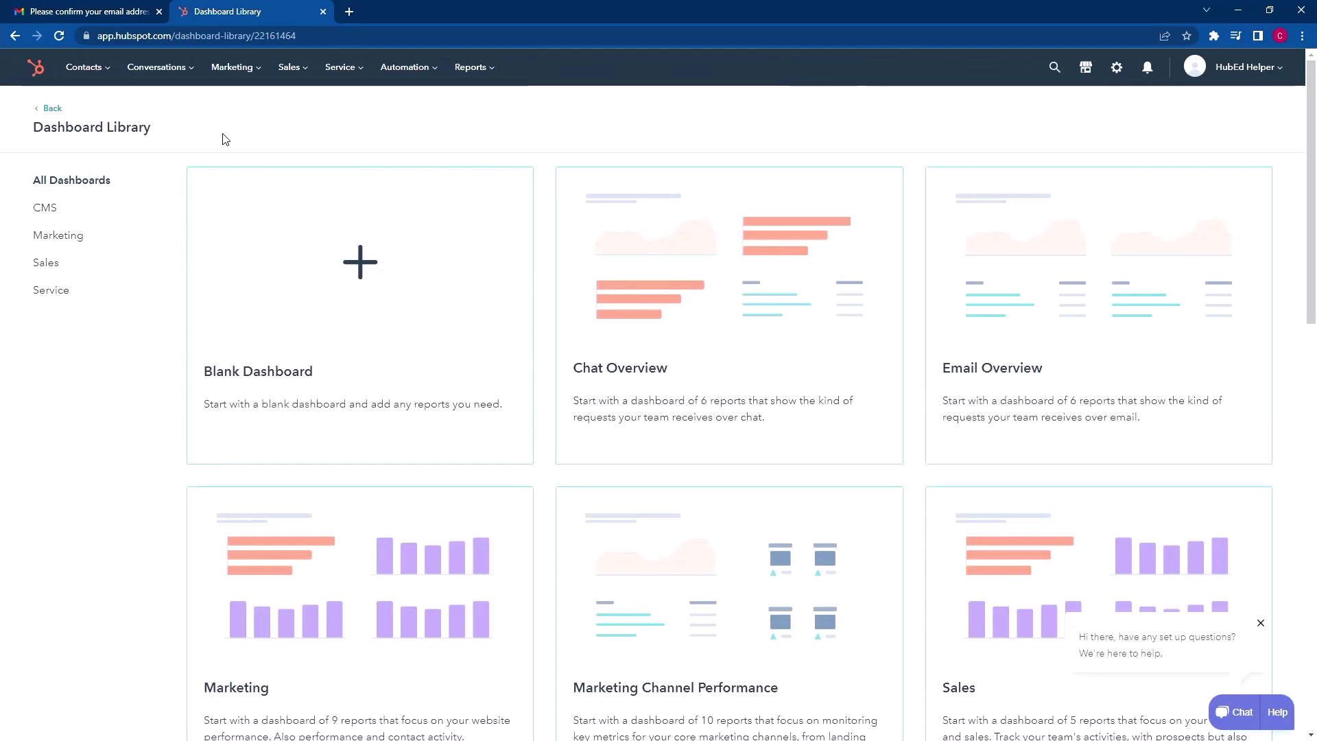
Go to Marketing > Website > Website Pages
left_click(255, 67)
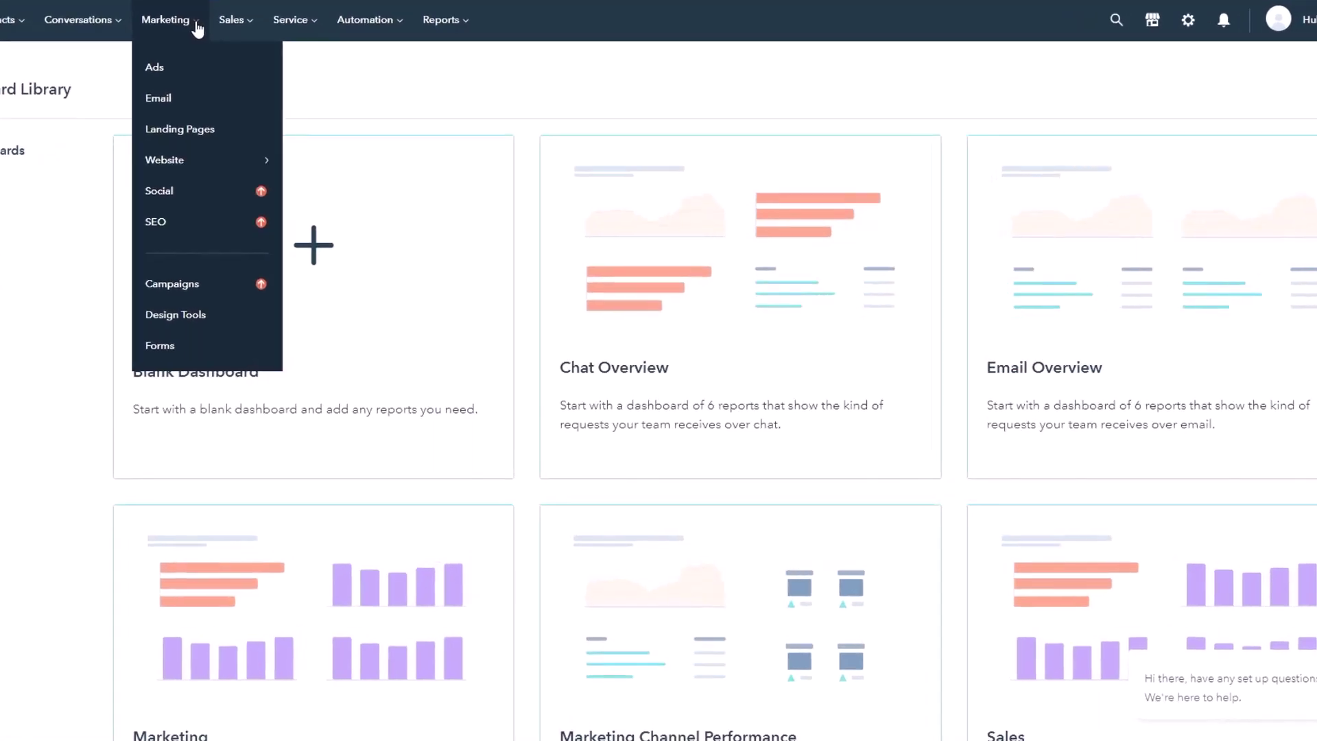
mouse_move(269, 198)
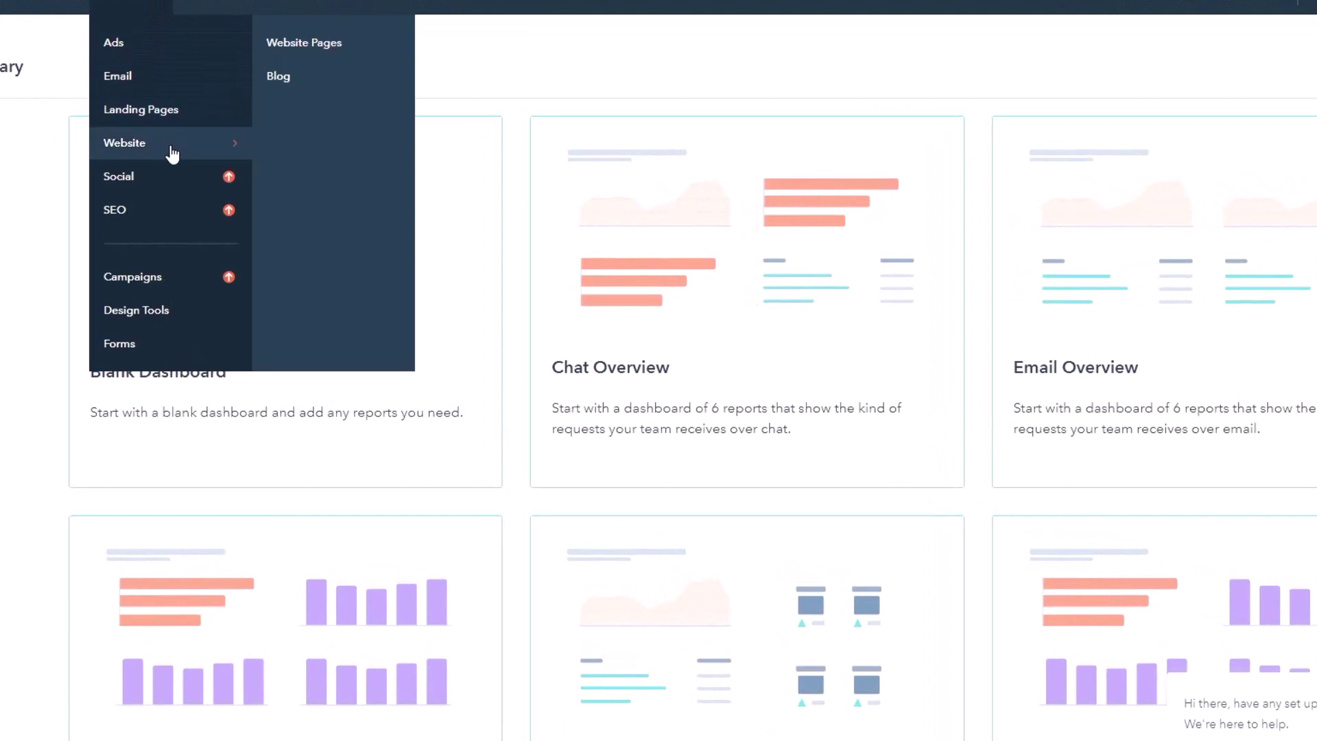
left_click(317, 45)
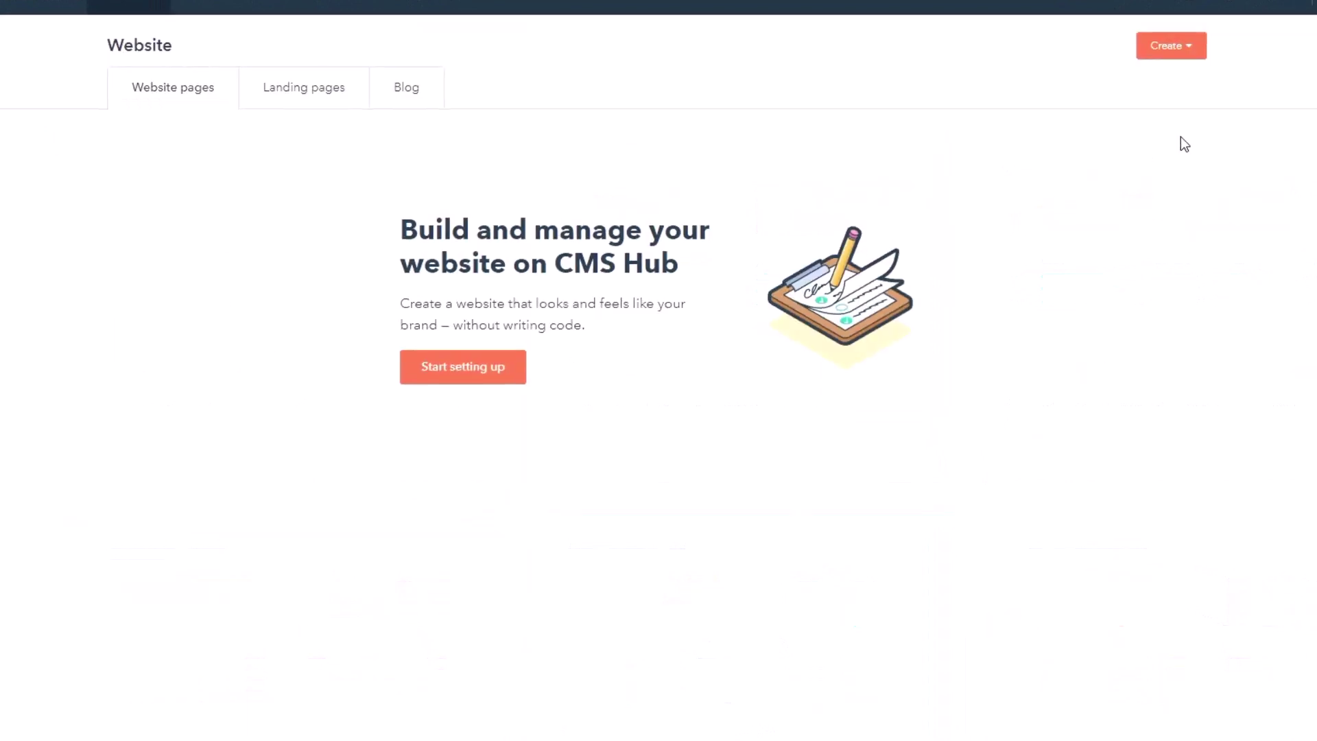
Create a new website page named 'Home'
left_click(1167, 45)
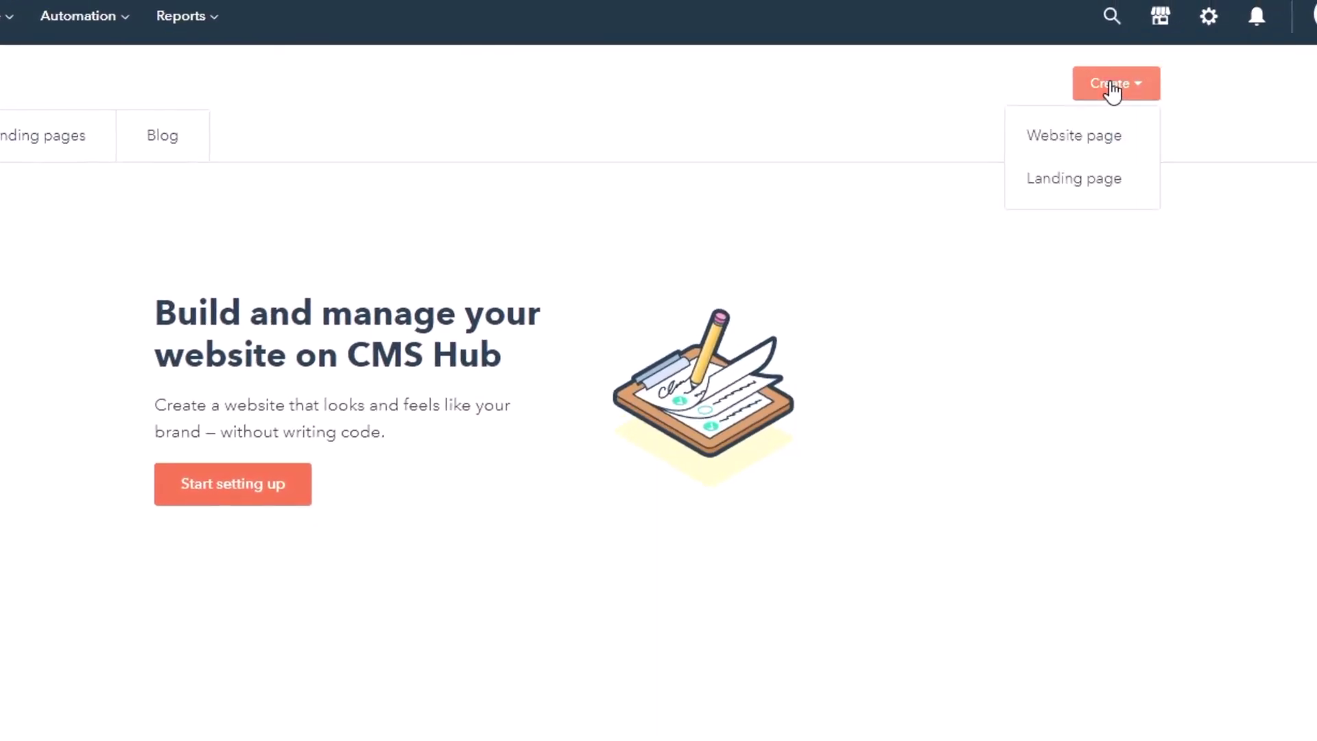
left_click(1079, 139)
left_click(345, 305)
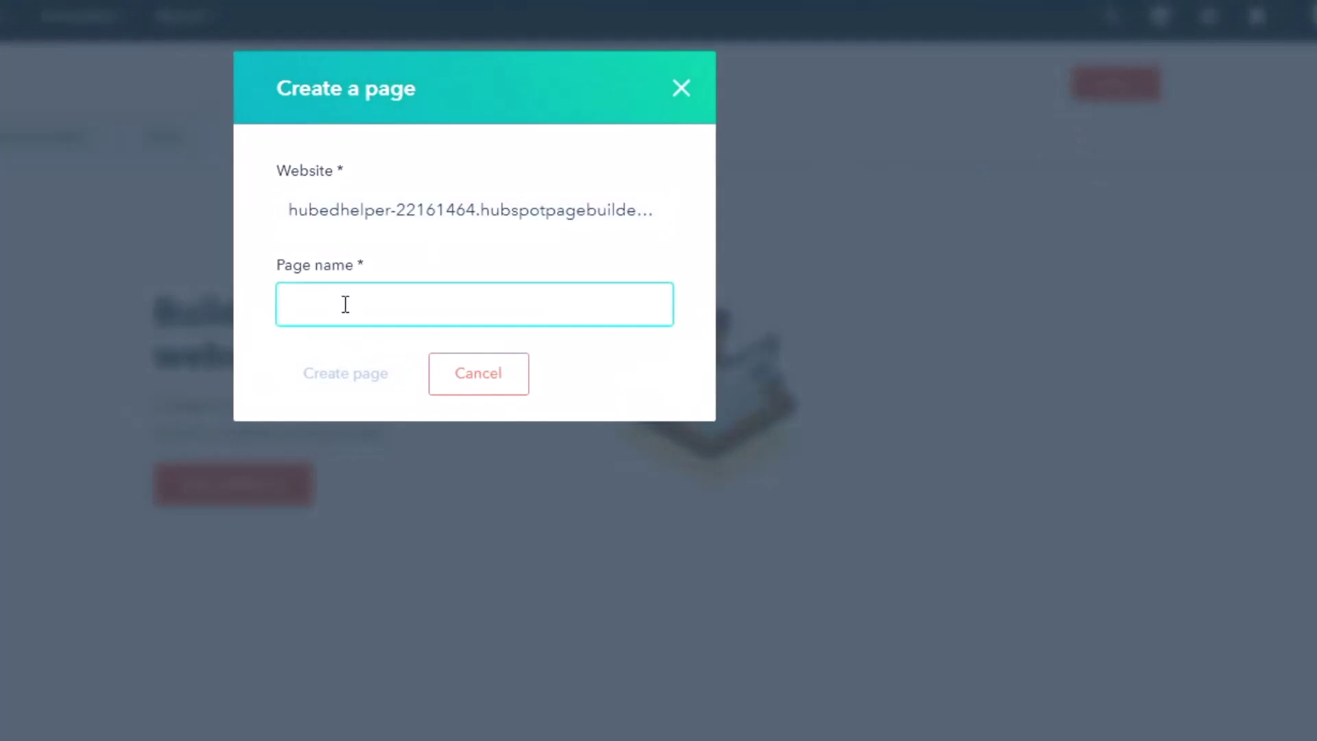
type("Home")
left_click(352, 368)
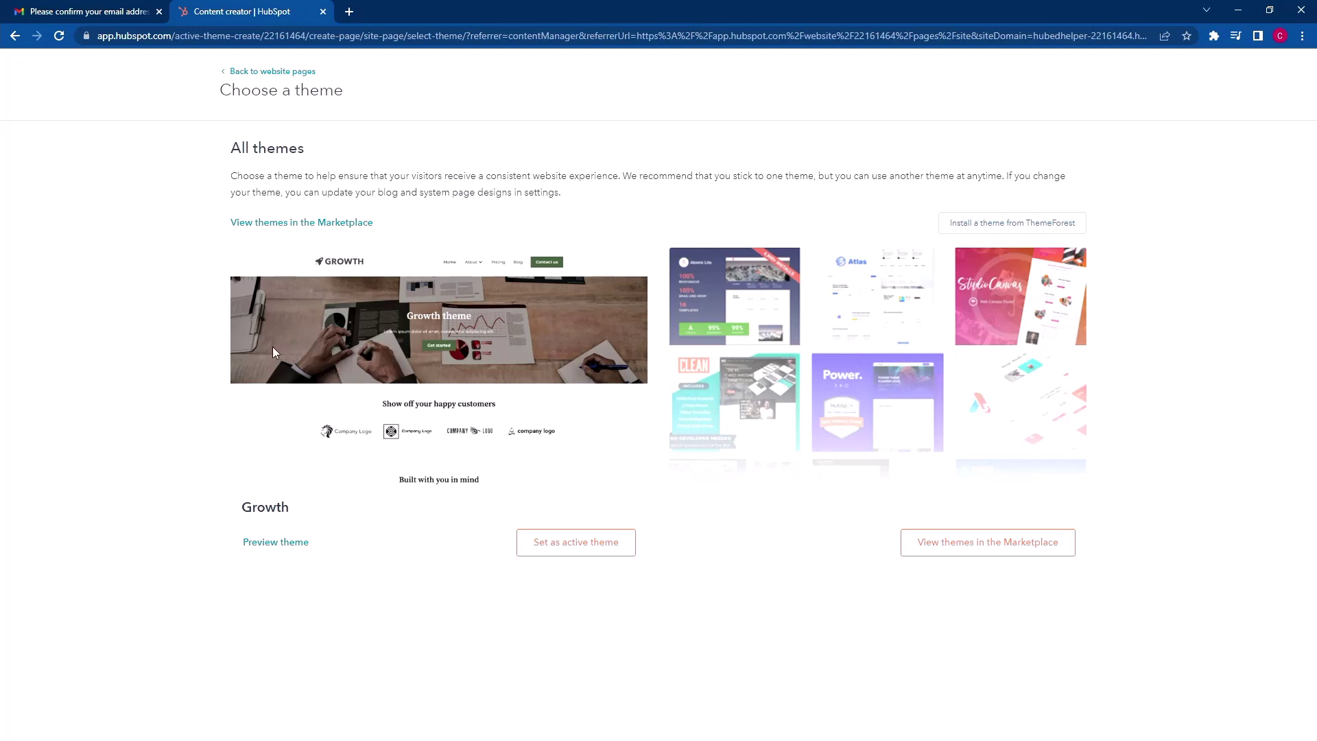
Activate the Growth theme and select its Home template for the page
left_click(554, 552)
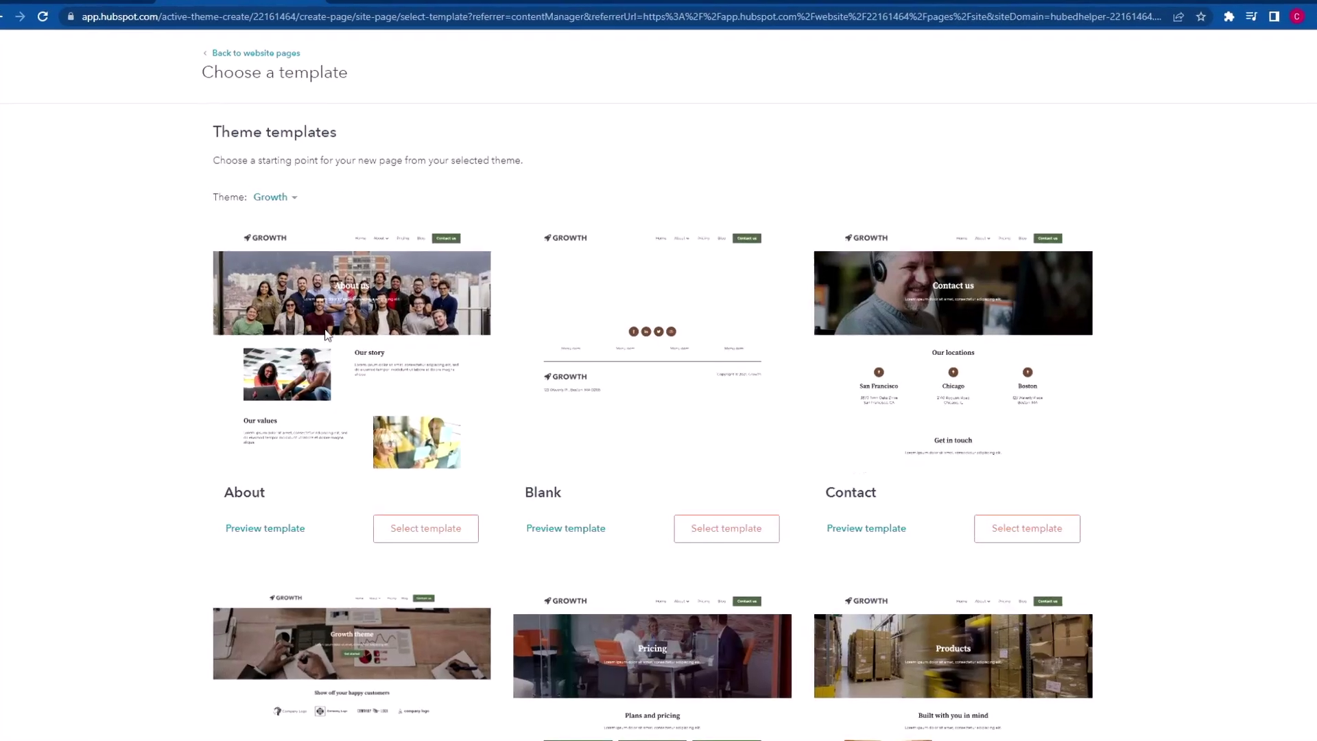
scroll(521, 302, "down", 3)
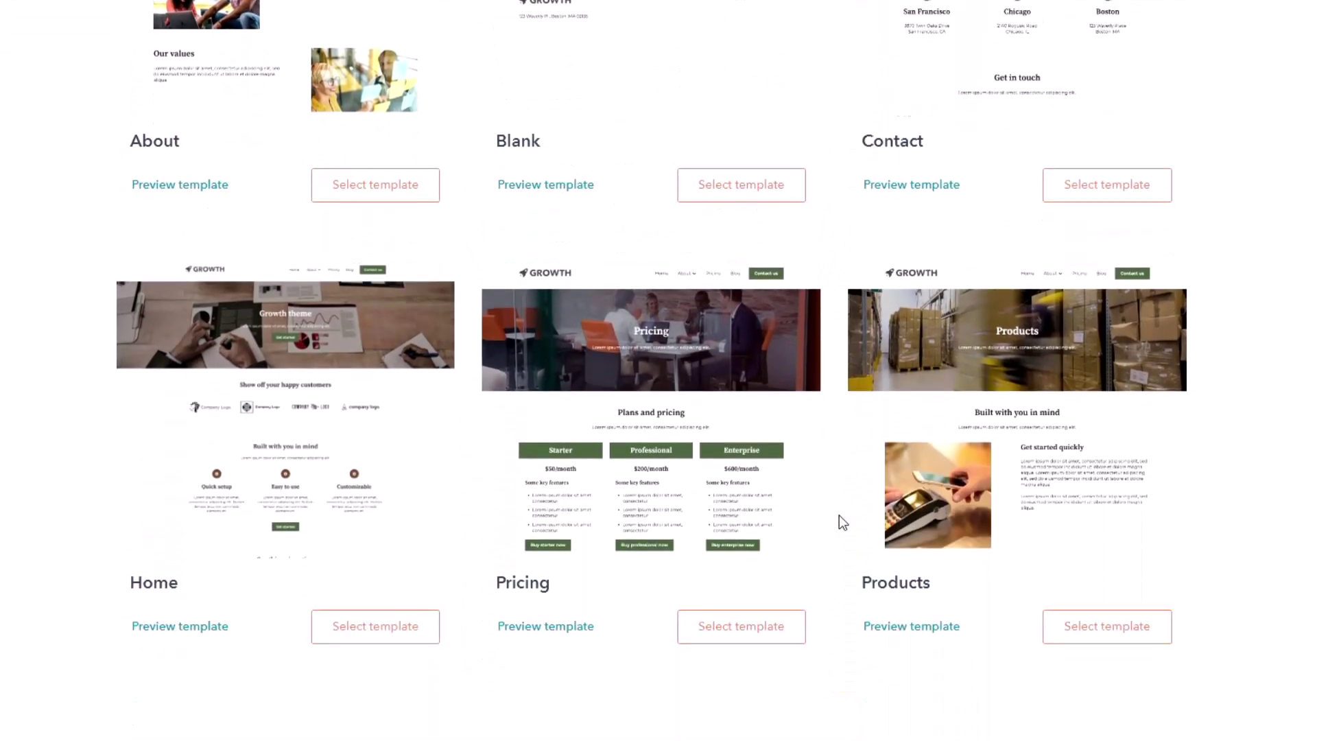
left_click(389, 637)
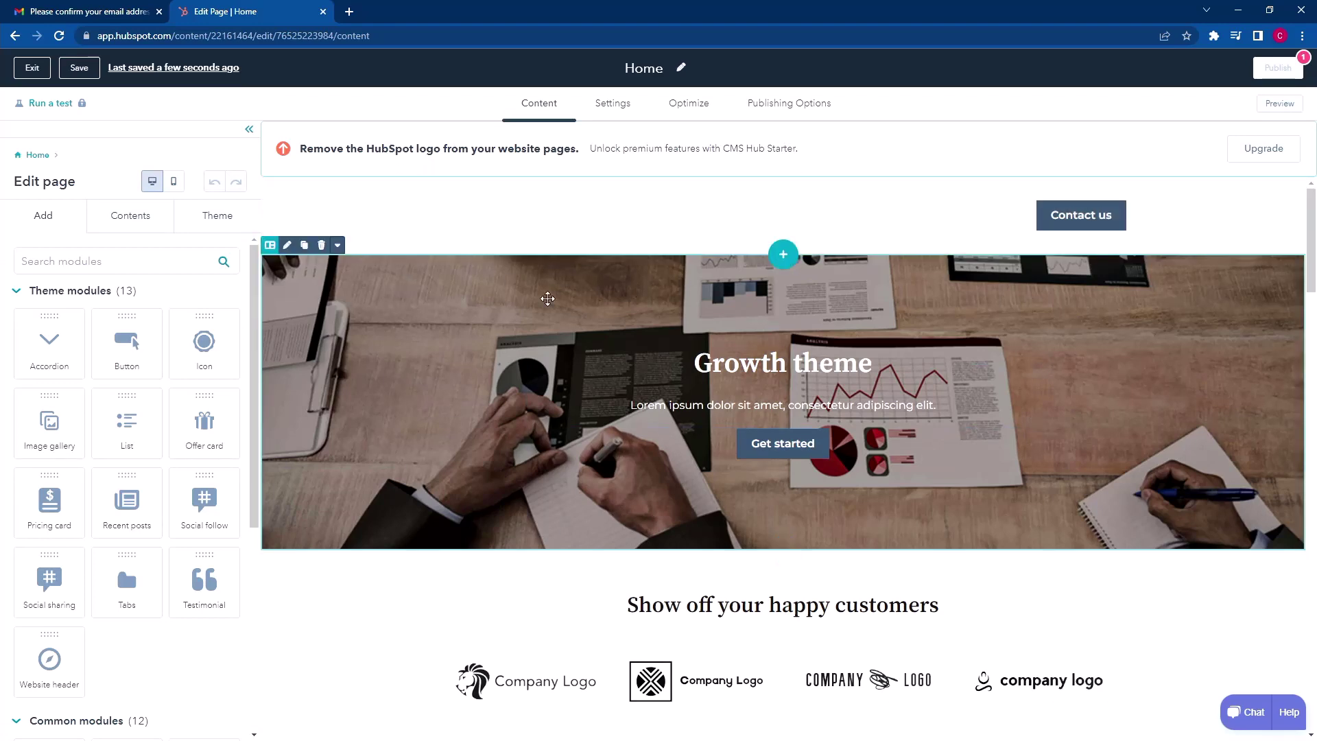
Review the Growth Home page sections in the editor and save the page
scroll(536, 517, "down", 8)
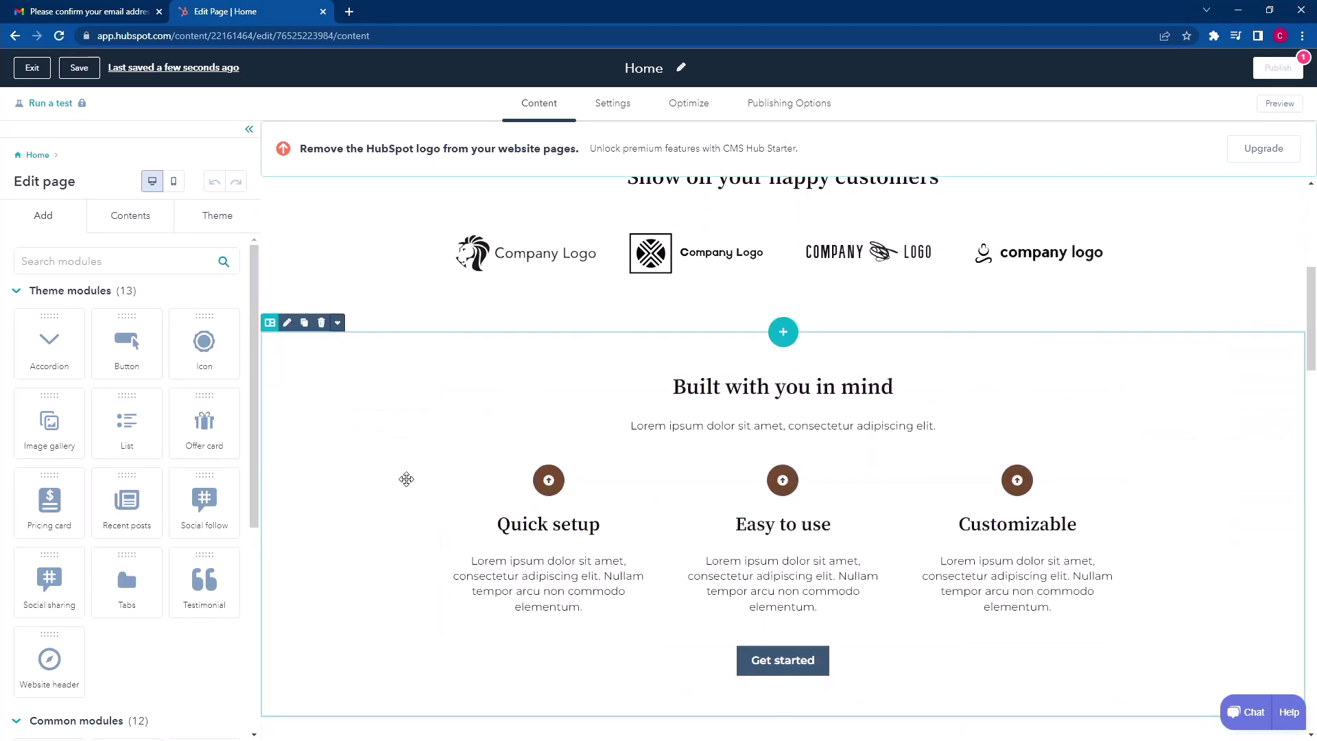
scroll(418, 477, "up", 10)
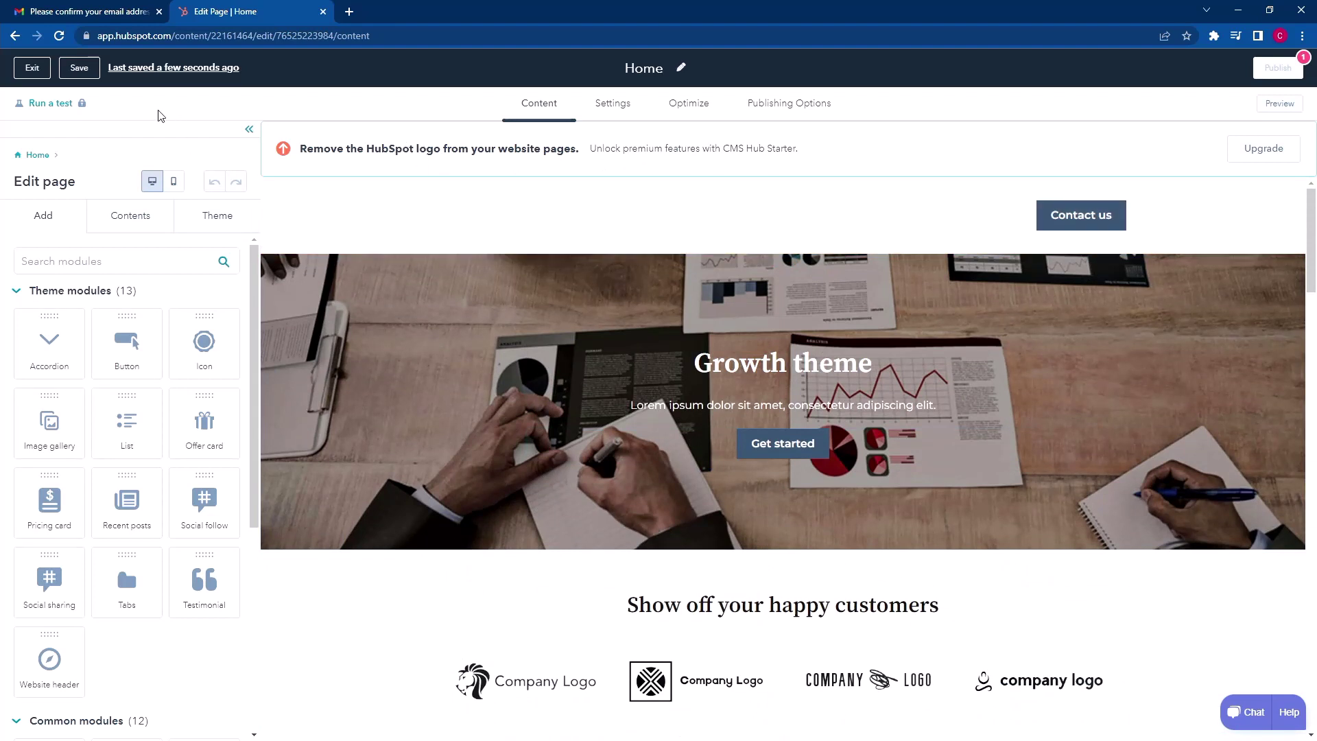
left_click(79, 68)
Exit the editor and create a landing page named 'Best Landing Page Ever'
left_click(32, 67)
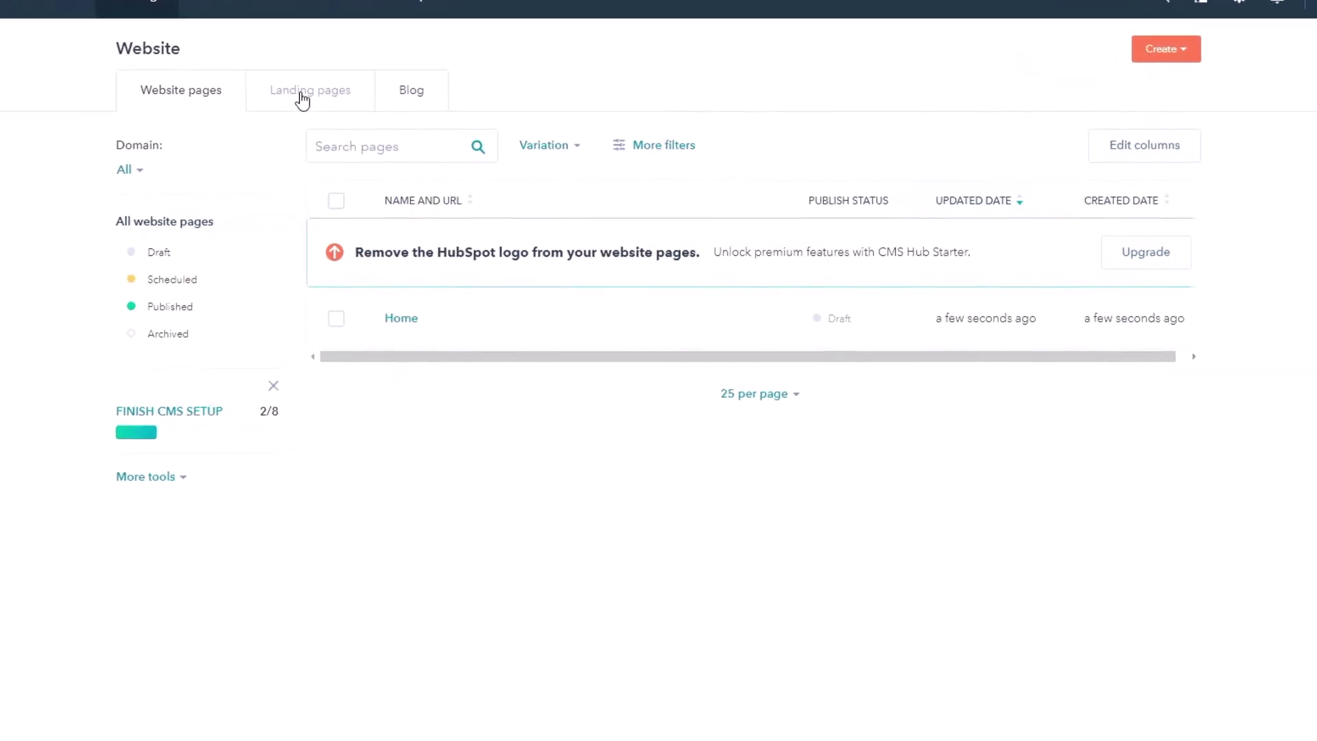
left_click(302, 96)
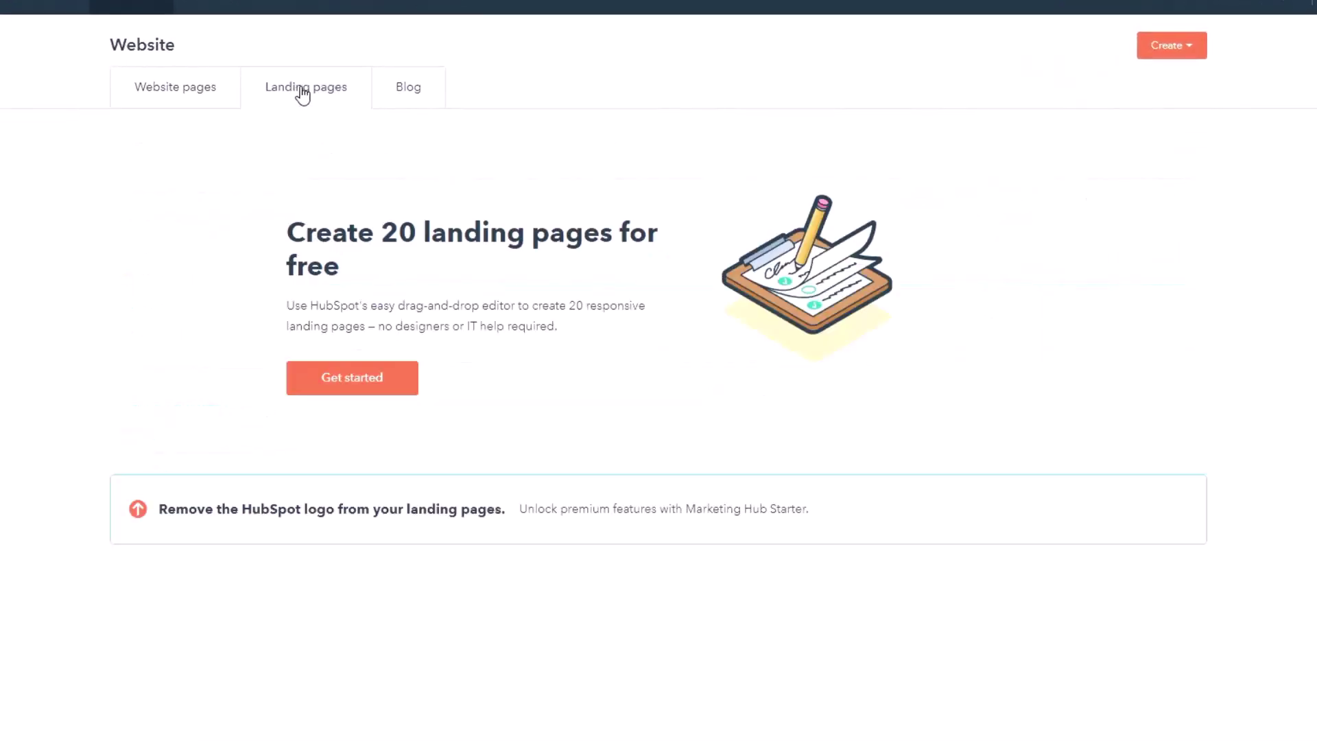
left_click(1170, 49)
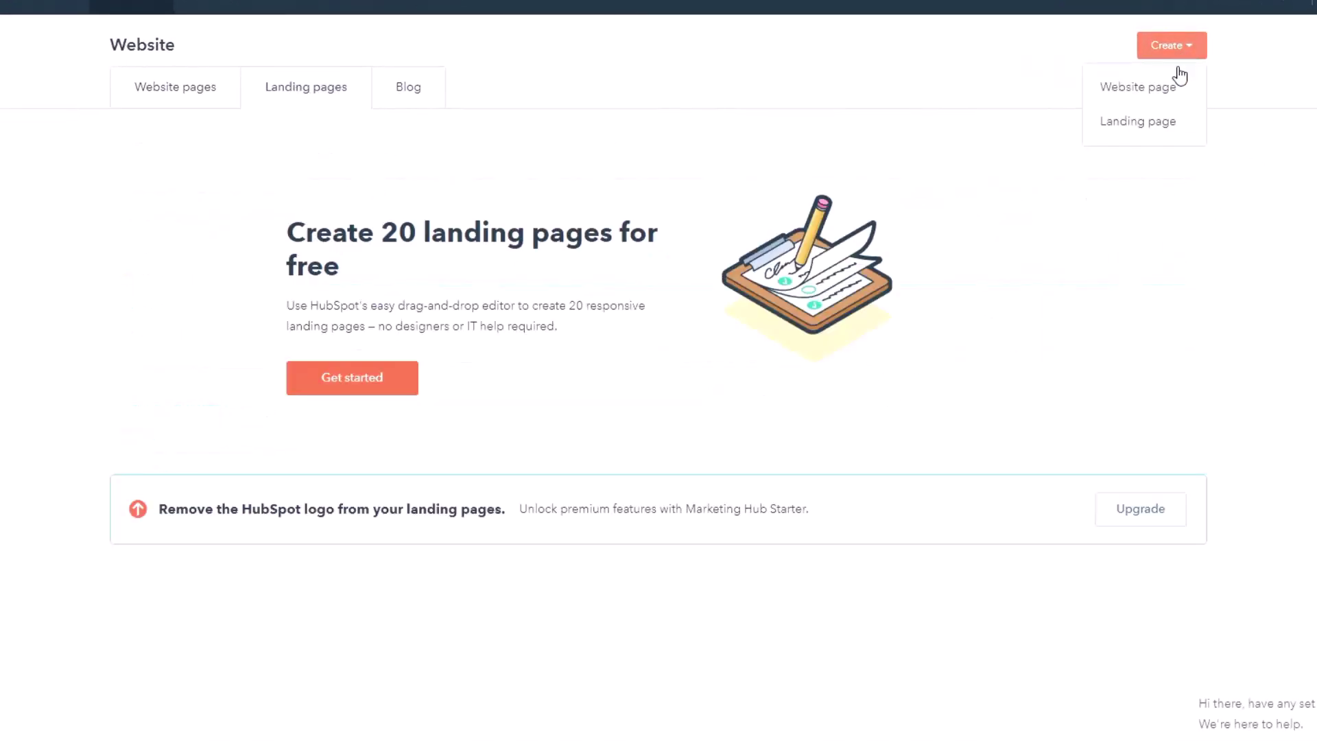
left_click(1164, 123)
left_click(559, 226)
type("Best Landing")
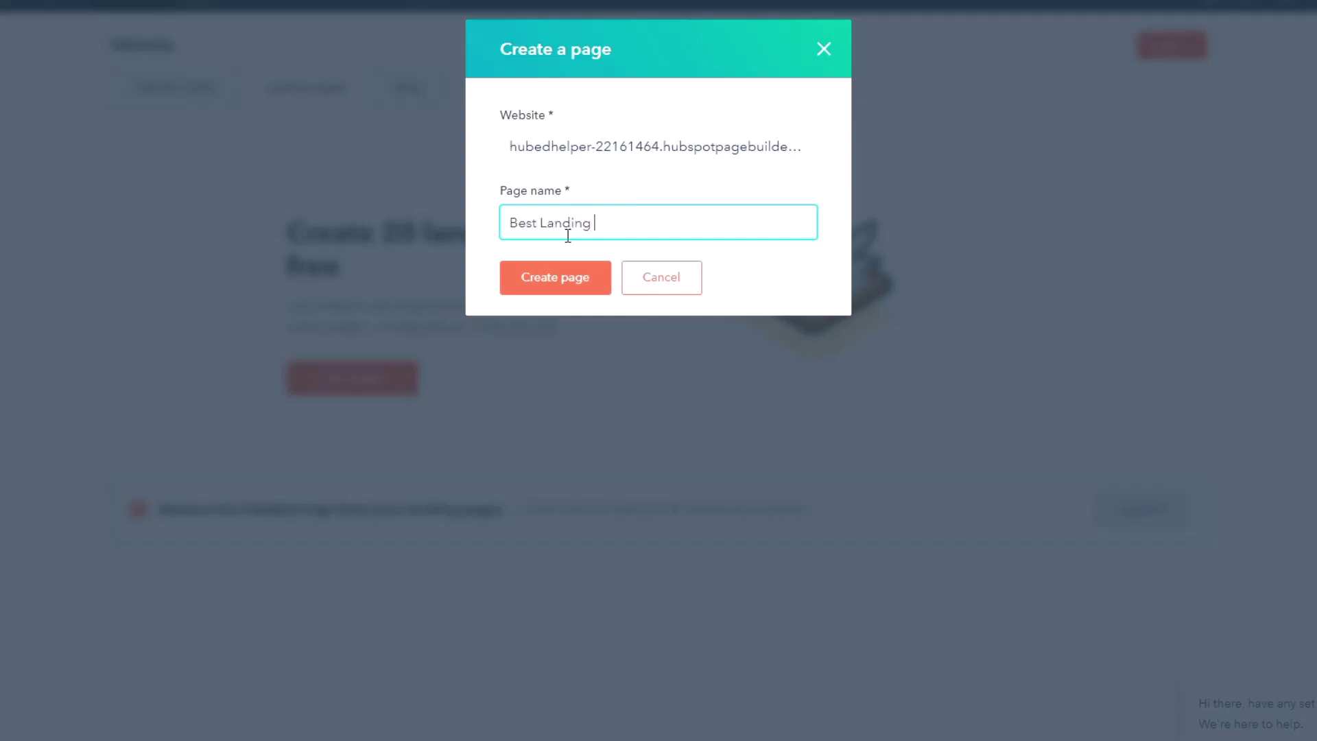
type(" Page Ever")
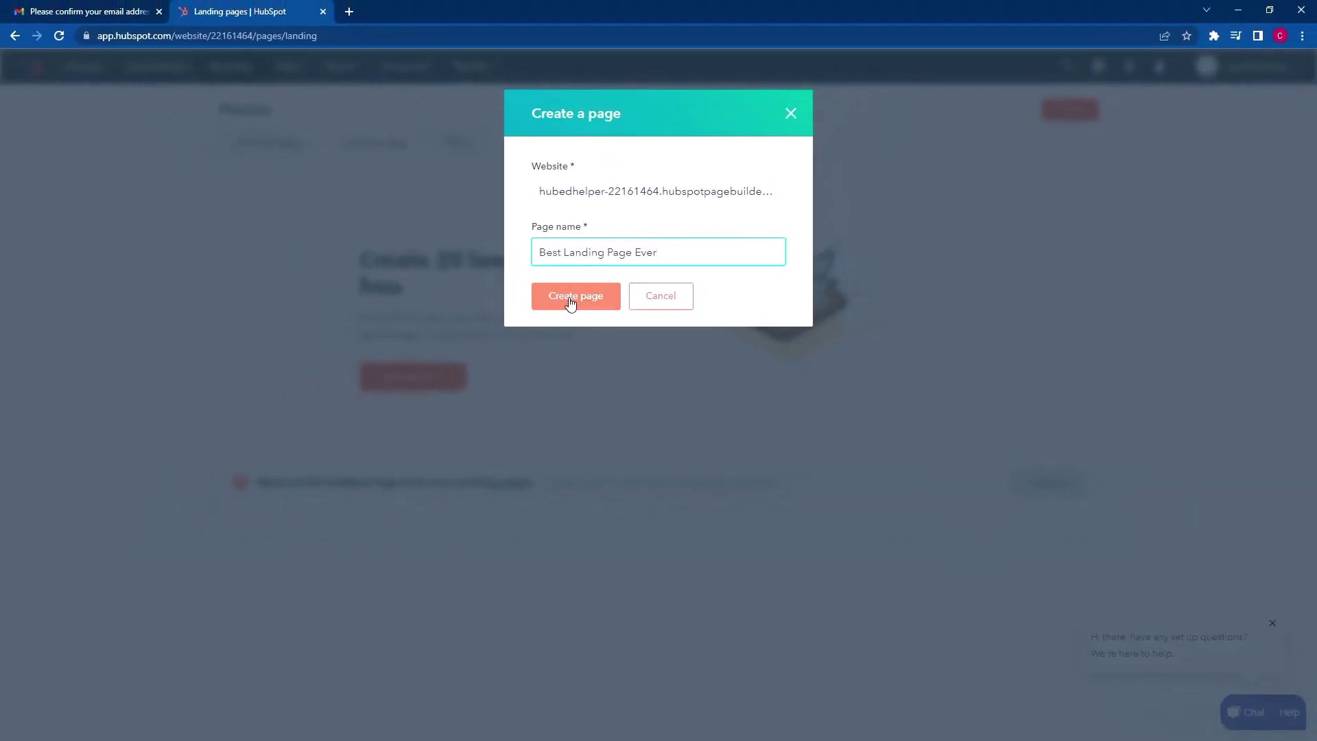
left_click(536, 284)
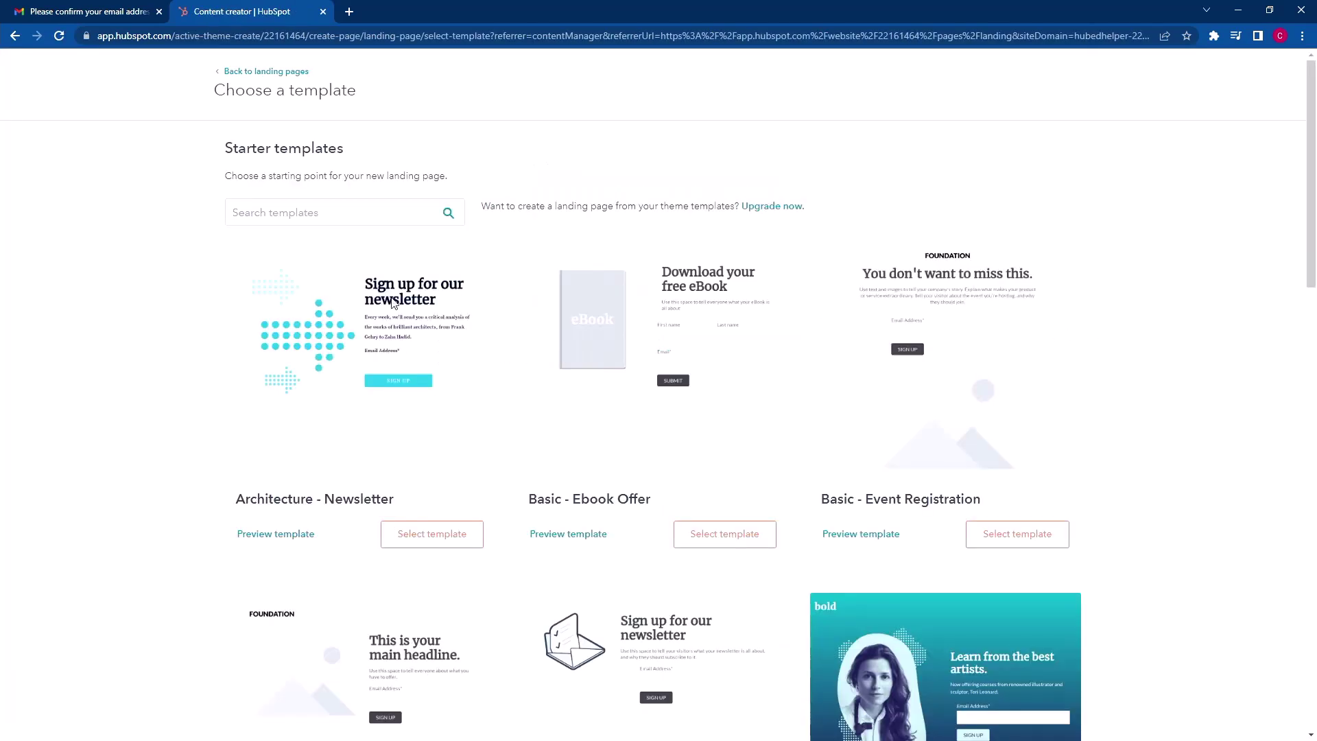
Browse both pages of the landing page starter templates
scroll(764, 415, "down", 10)
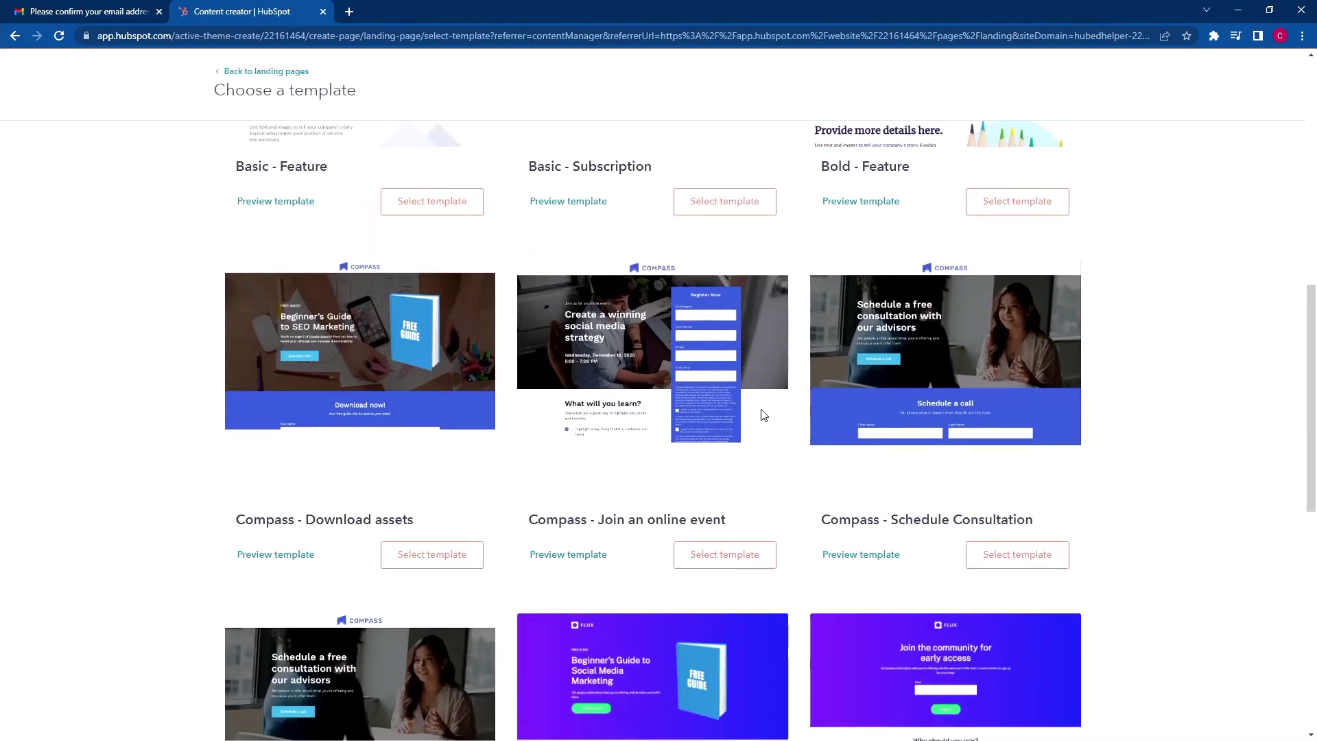
scroll(763, 414, "down", 10)
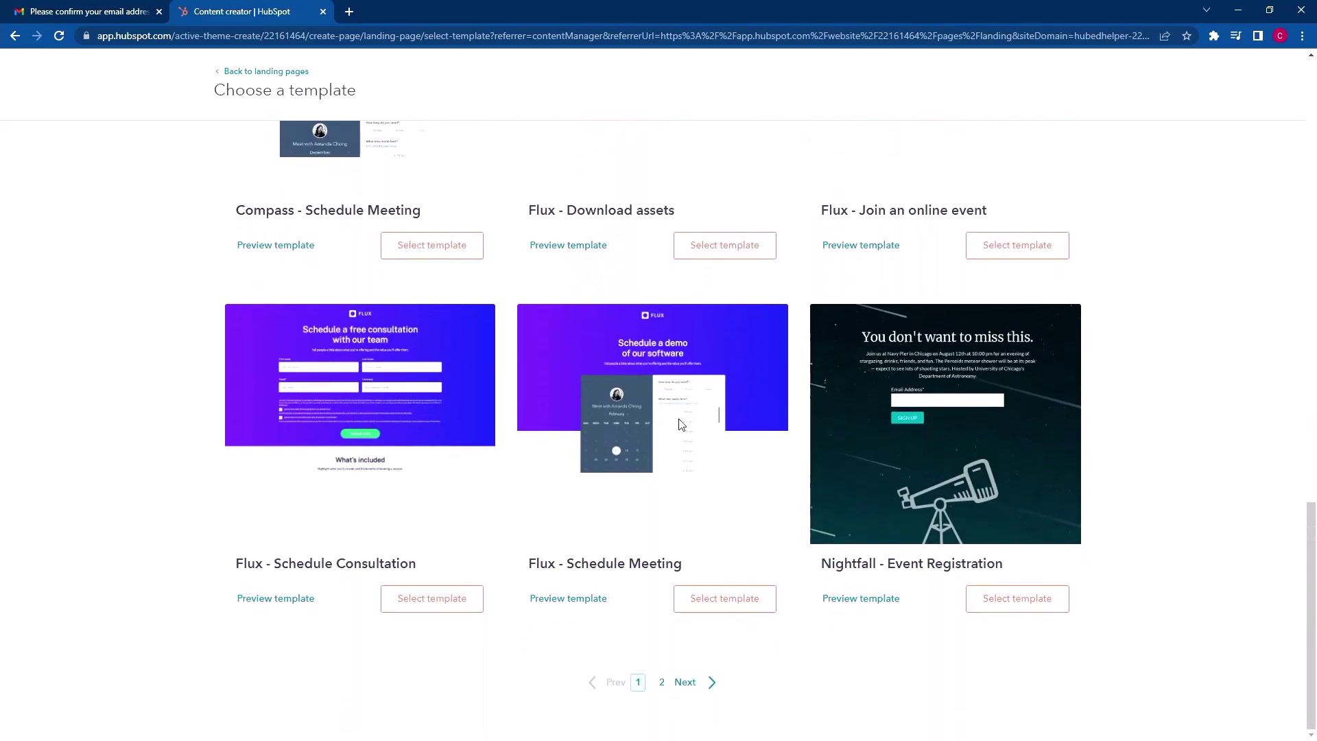
left_click(662, 682)
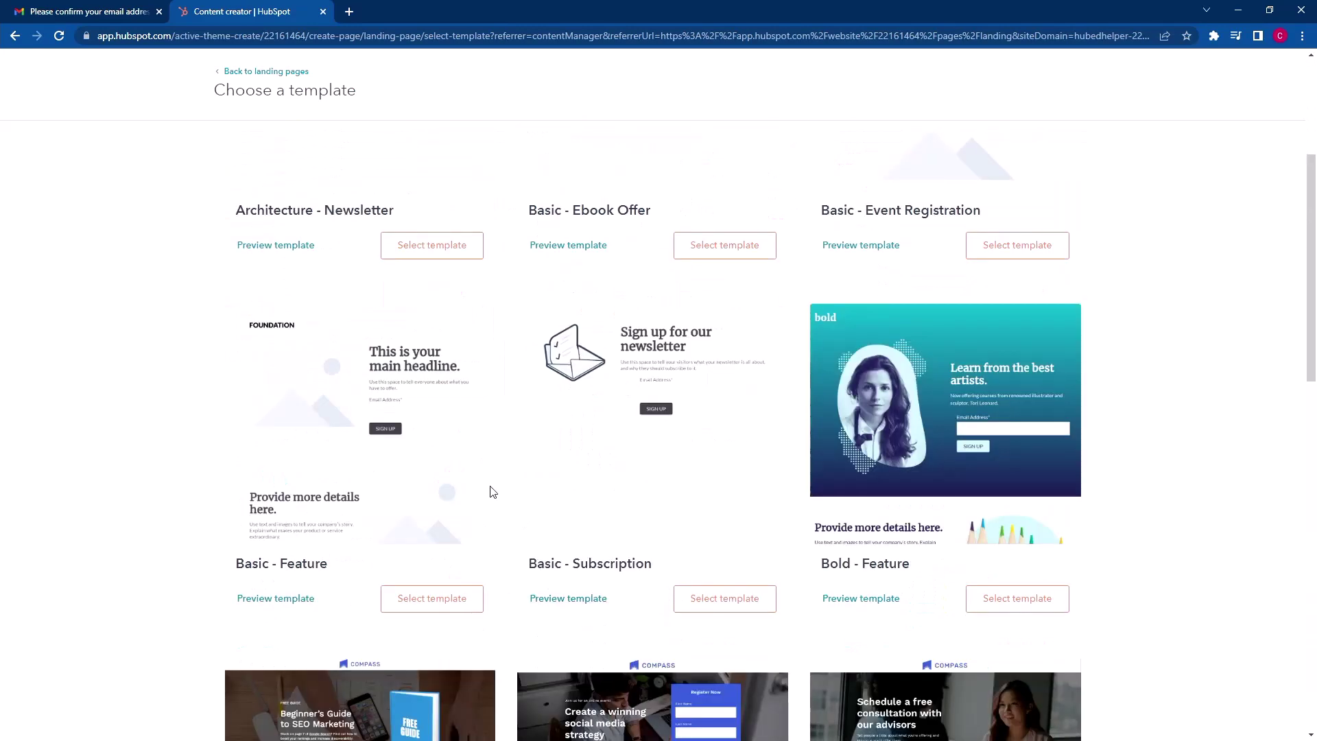
scroll(480, 501, "up", 1)
scroll(400, 362, "up", 4)
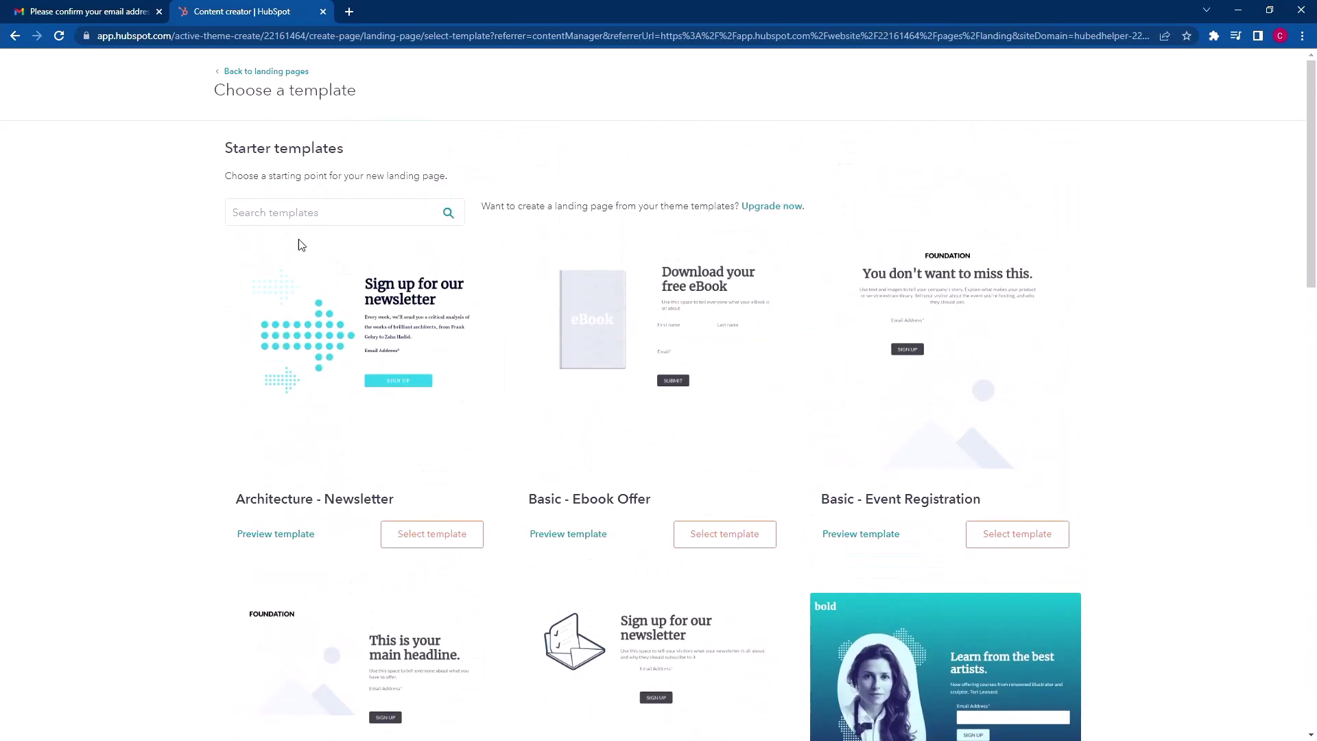
Search the templates for 'GROWTH', then clear the search
left_click(325, 213)
type("gROWTH")
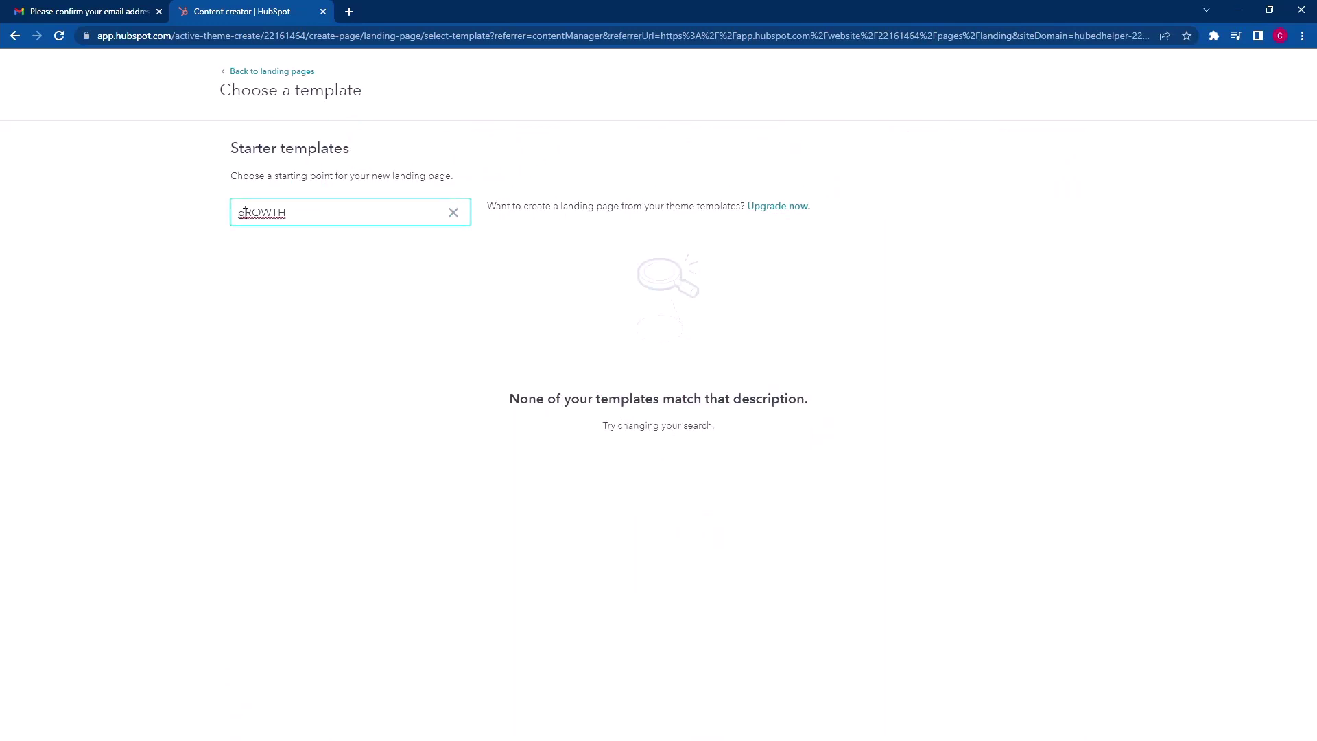
left_click(246, 215)
key("BackSpace")
type("G")
left_click(453, 213)
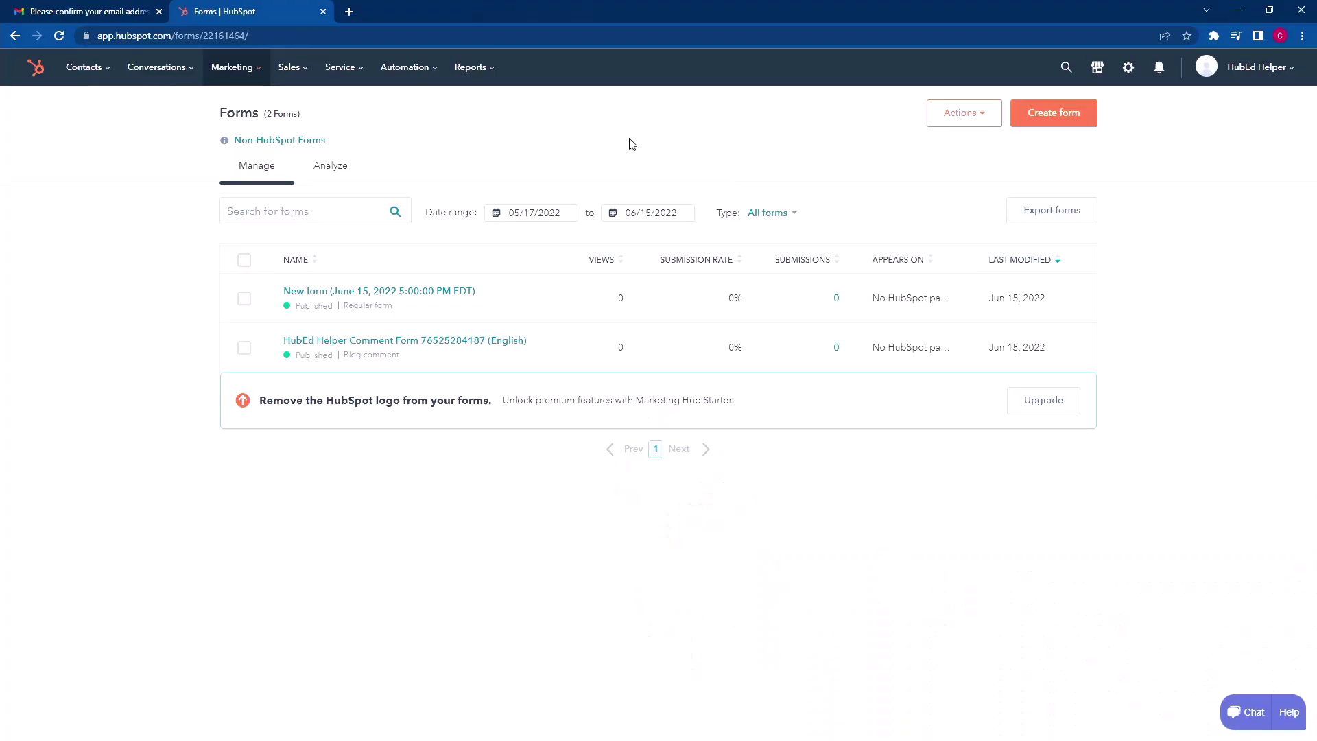
From Marketing > Website Pages, create a new website page named 'Landing page Test'
left_click(232, 66)
mouse_move(257, 199)
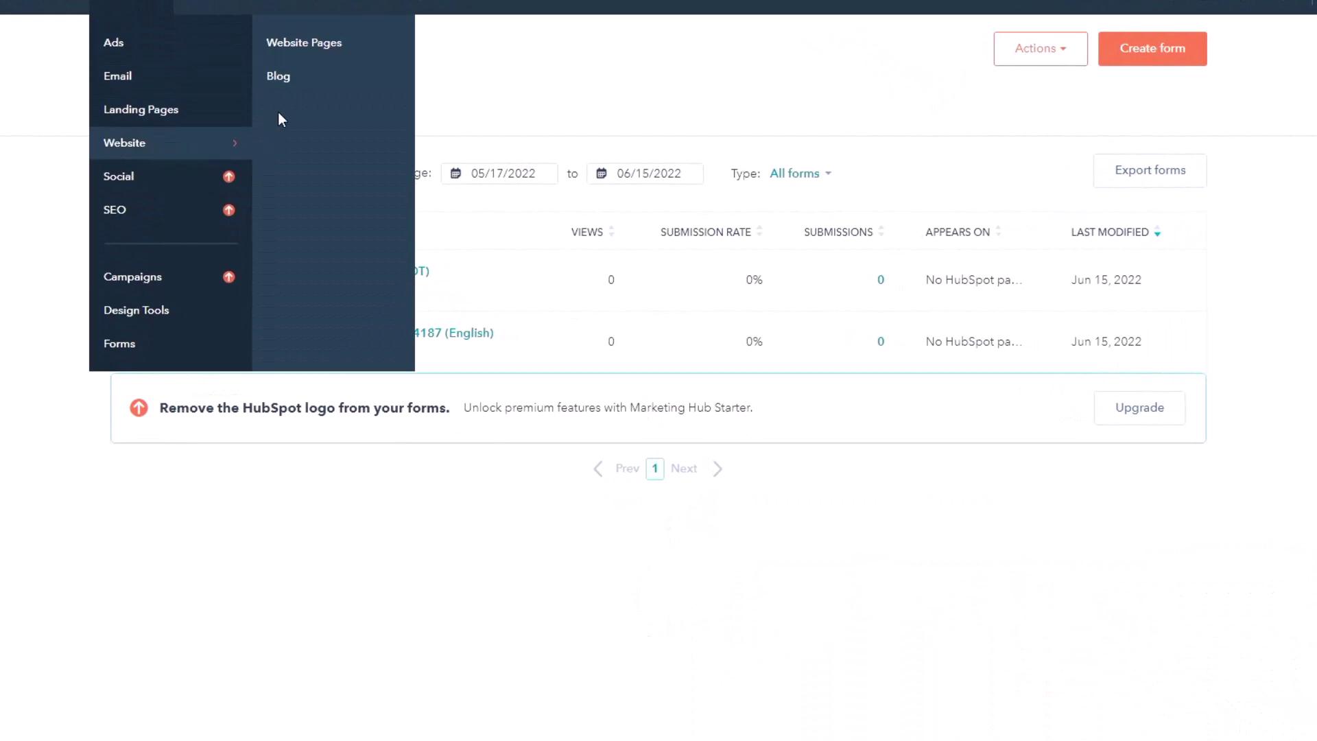
left_click(282, 42)
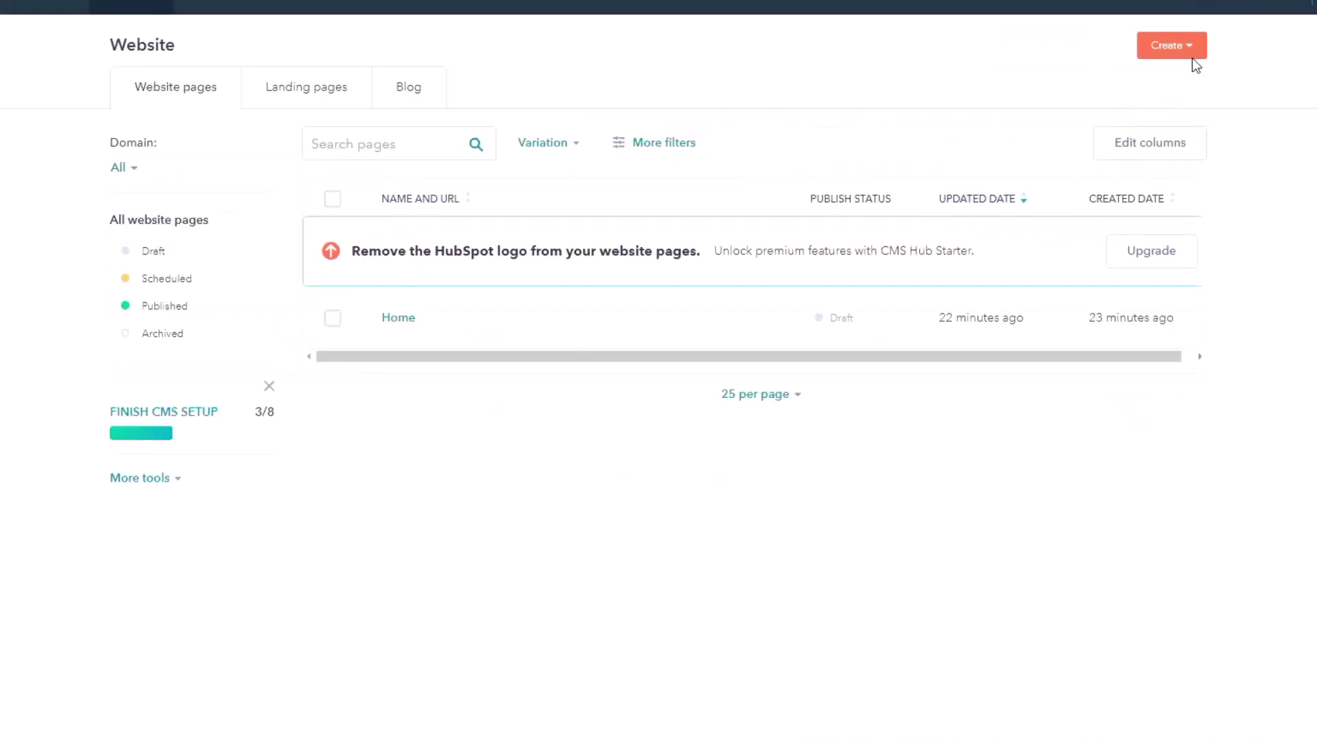
left_click(1193, 59)
left_click(1157, 88)
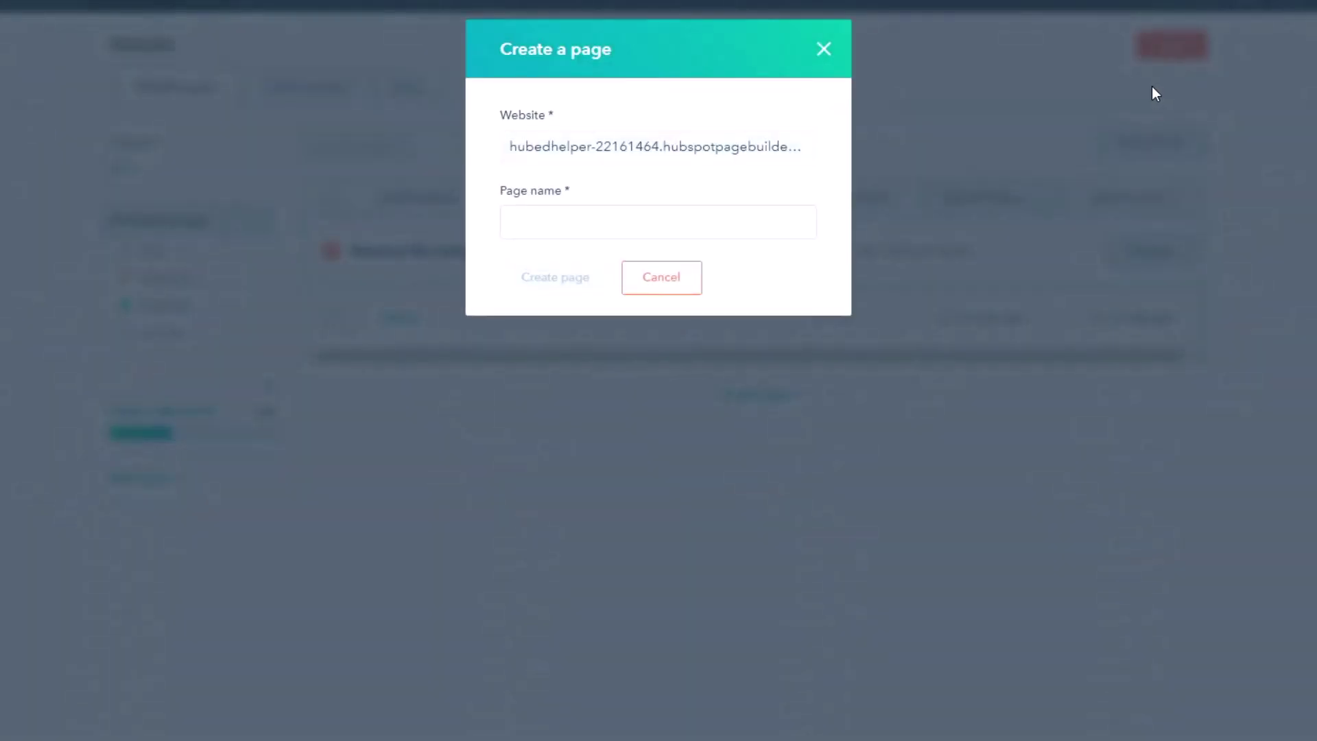
left_click(682, 224)
type("Landing page Test")
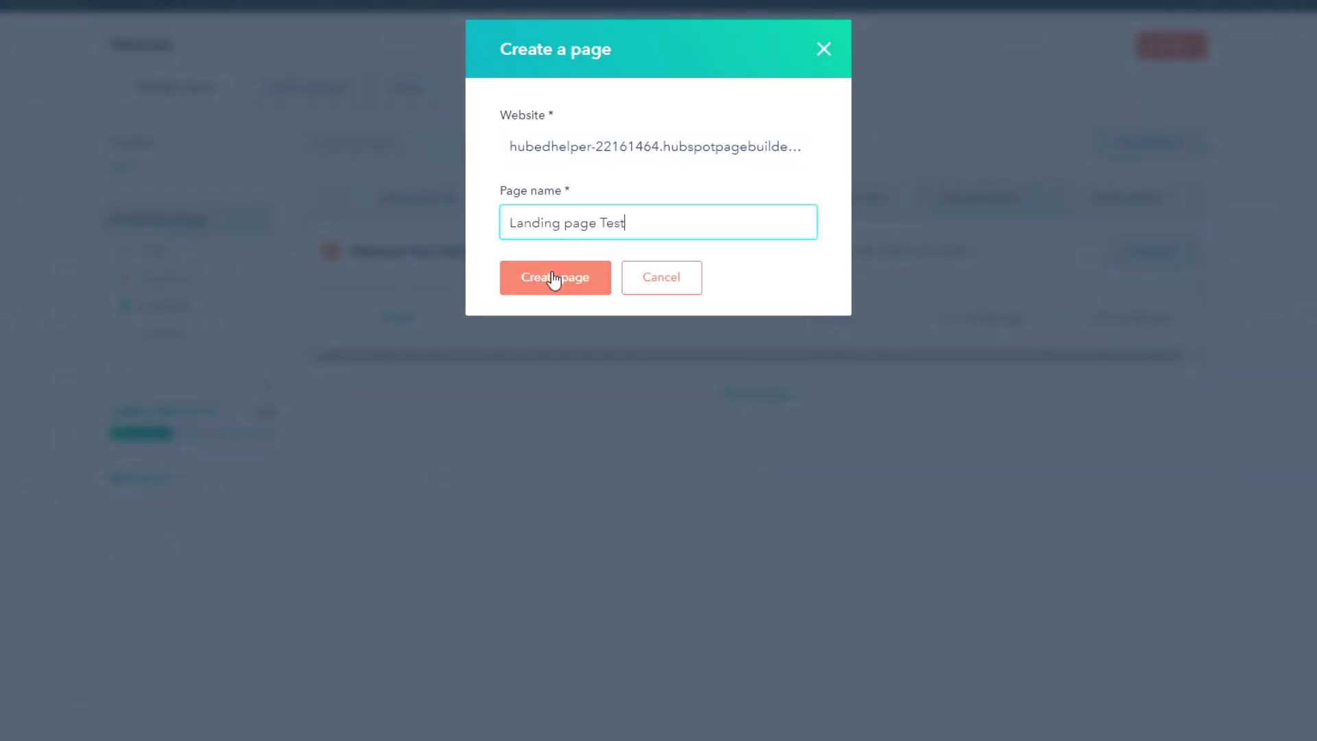
left_click(556, 278)
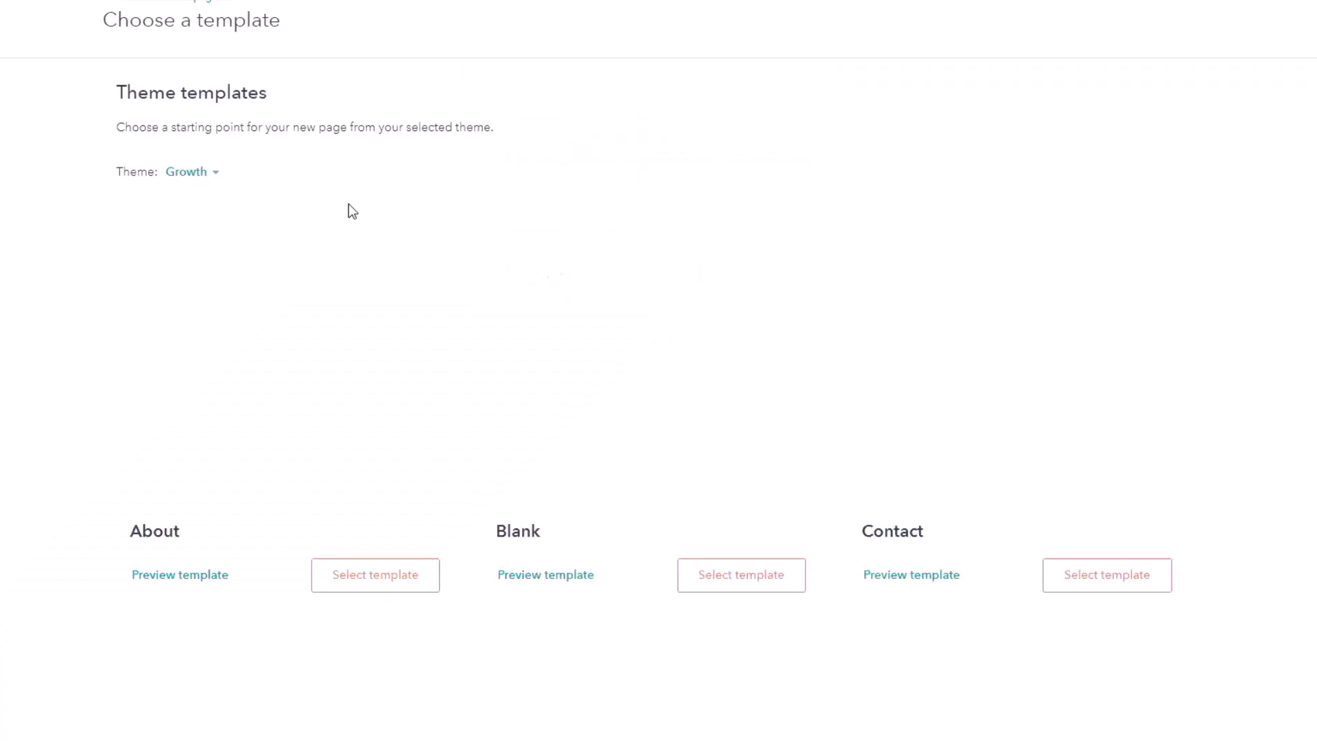
Build the page from the Growth theme's Blank template
scroll(924, 406, "down", 4)
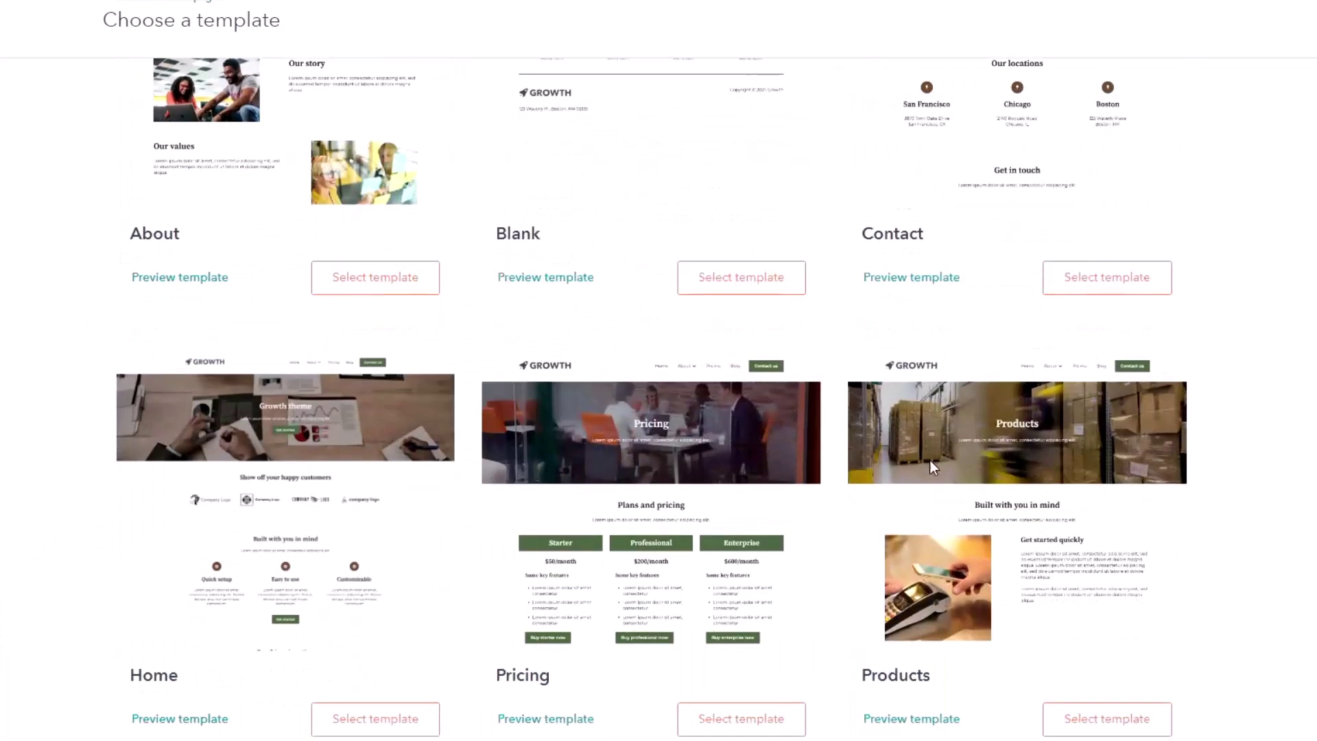
scroll(587, 423, "up", 3)
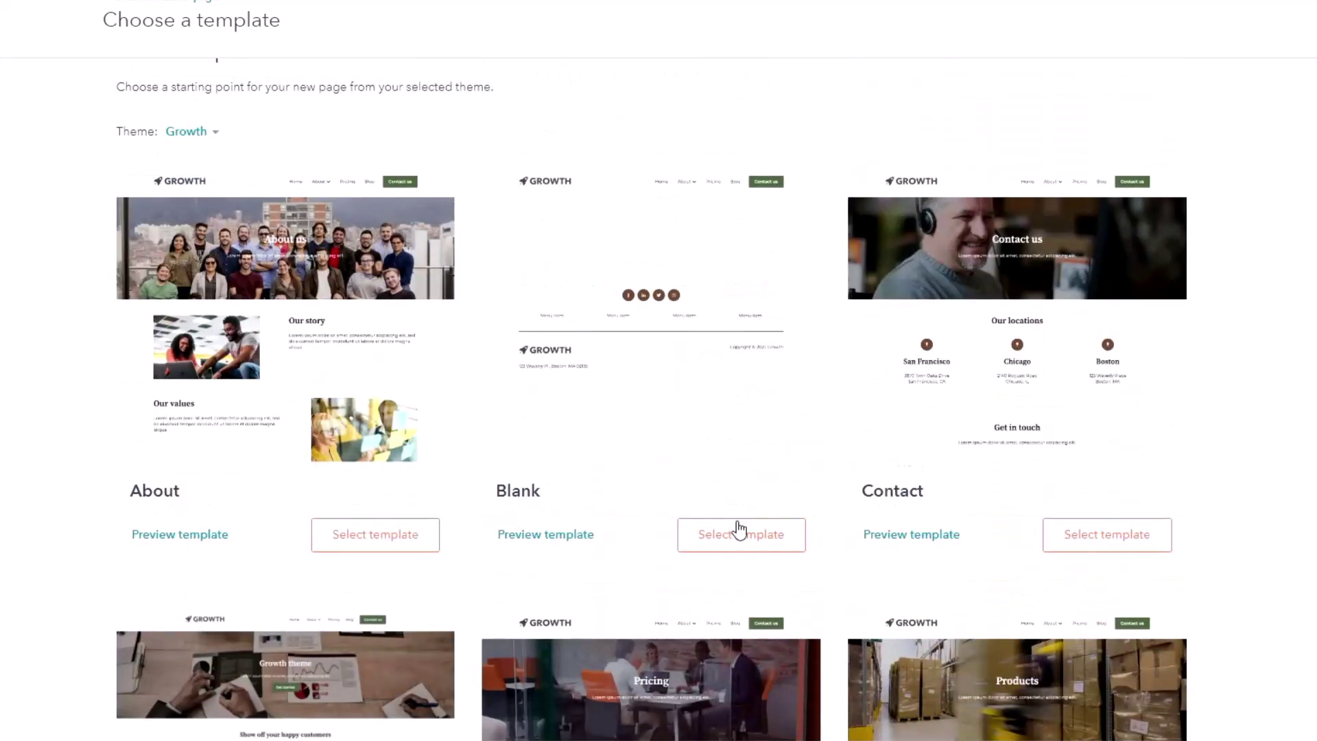
left_click(692, 538)
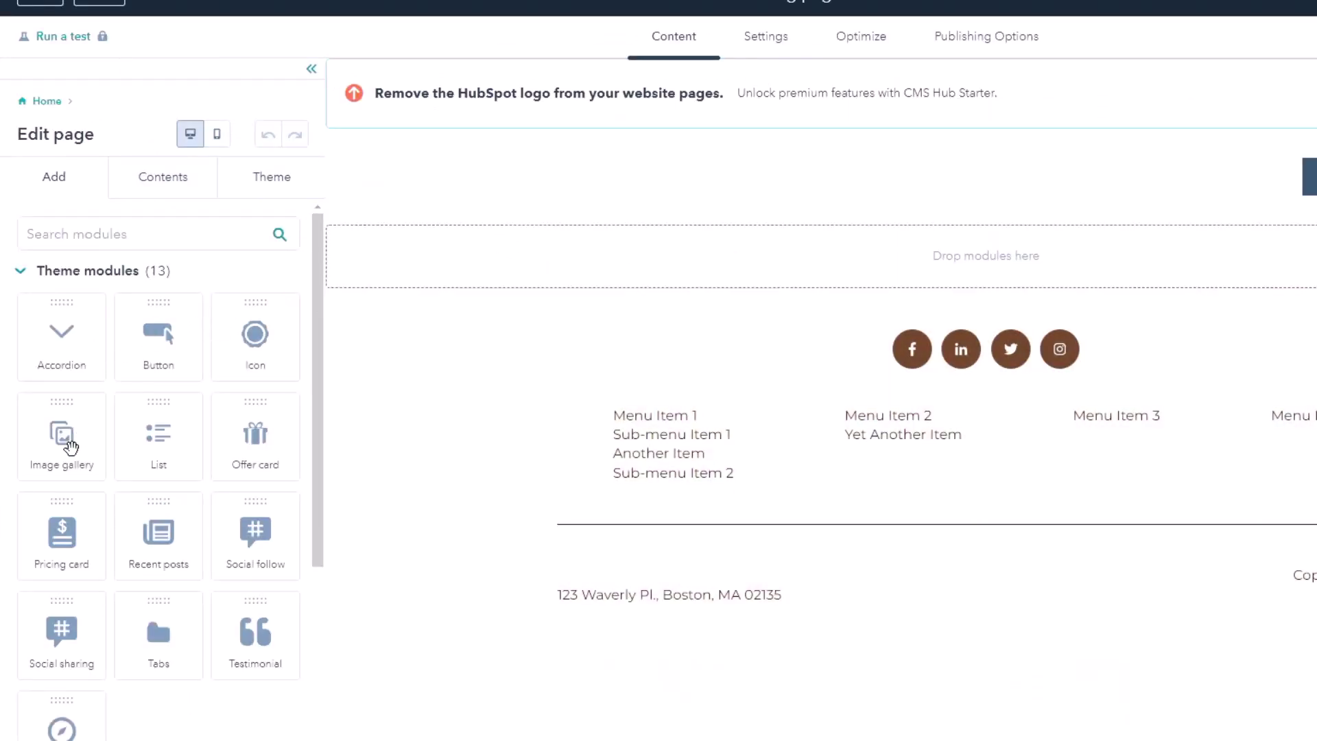
Add a Rich Text module in the empty drop zone and a Form module beside it
left_click(66, 234)
type("rich")
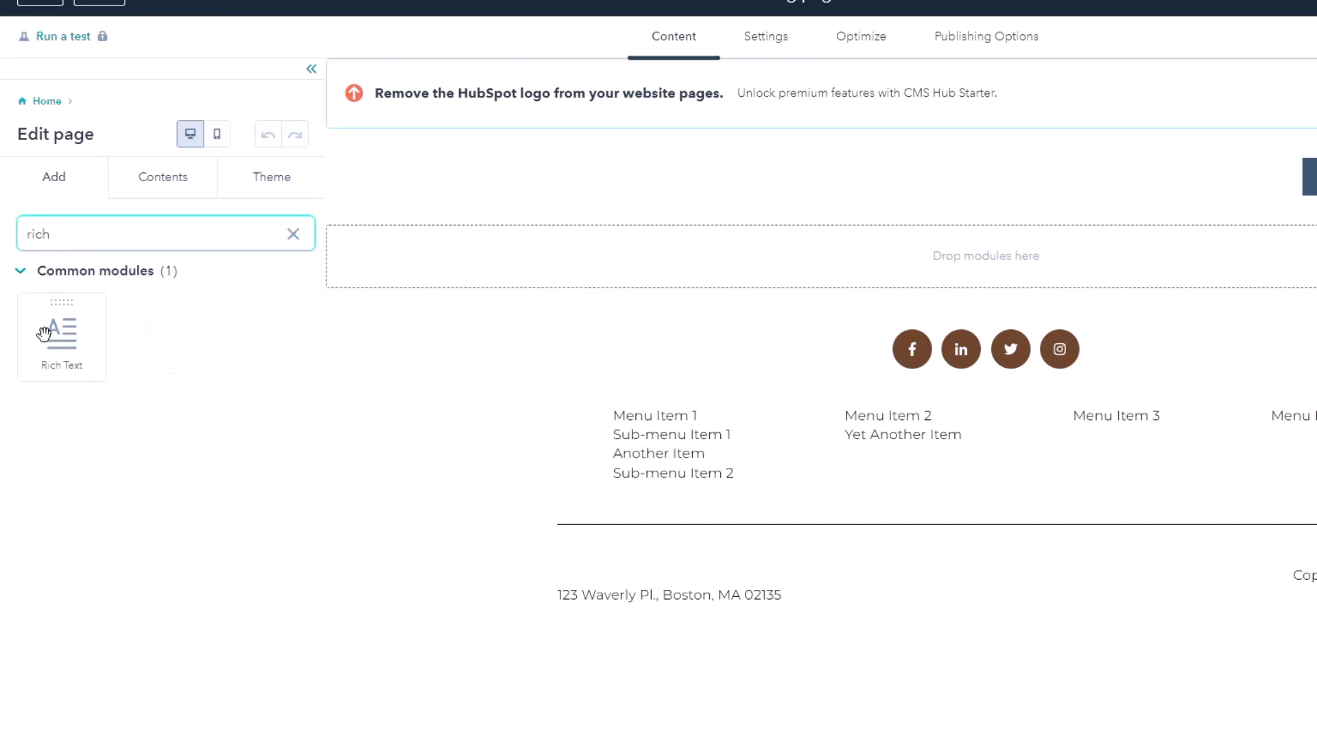
left_click_drag(44, 333, 441, 276)
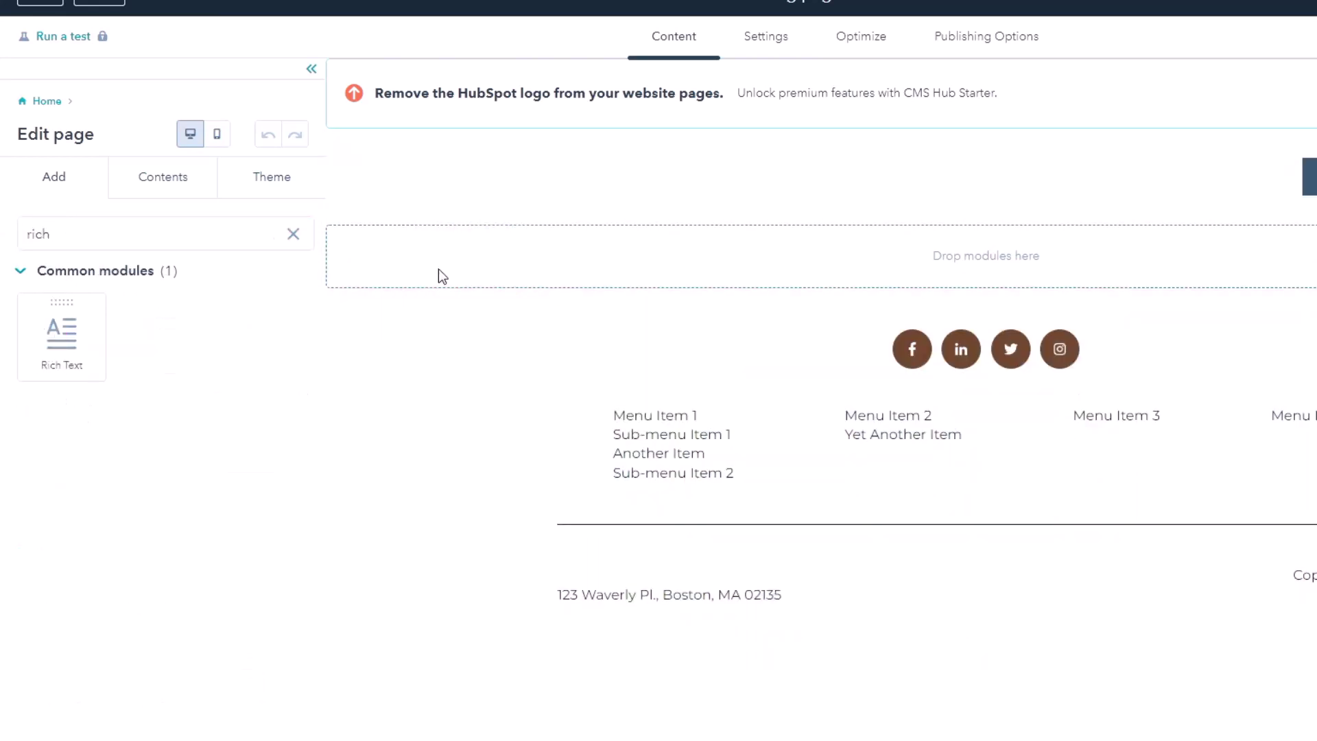
left_click(48, 103)
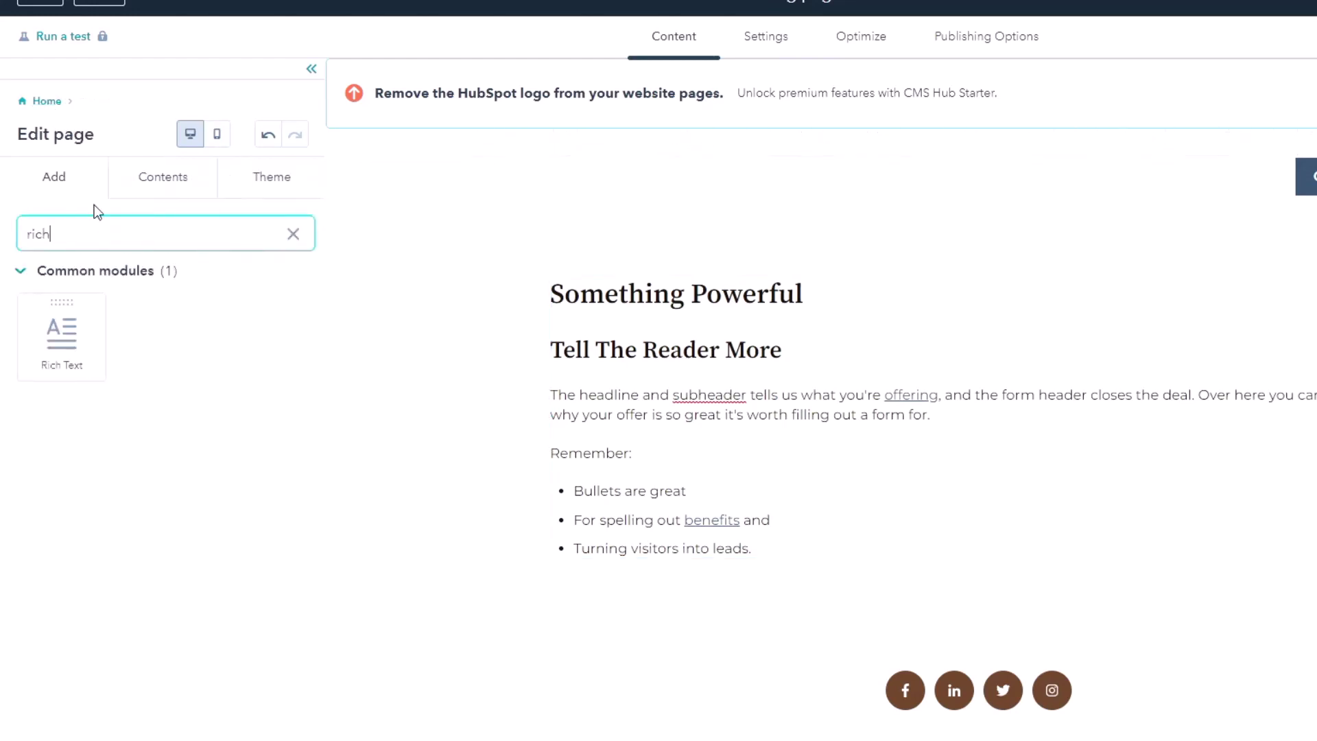
double_click(41, 232)
type("Form")
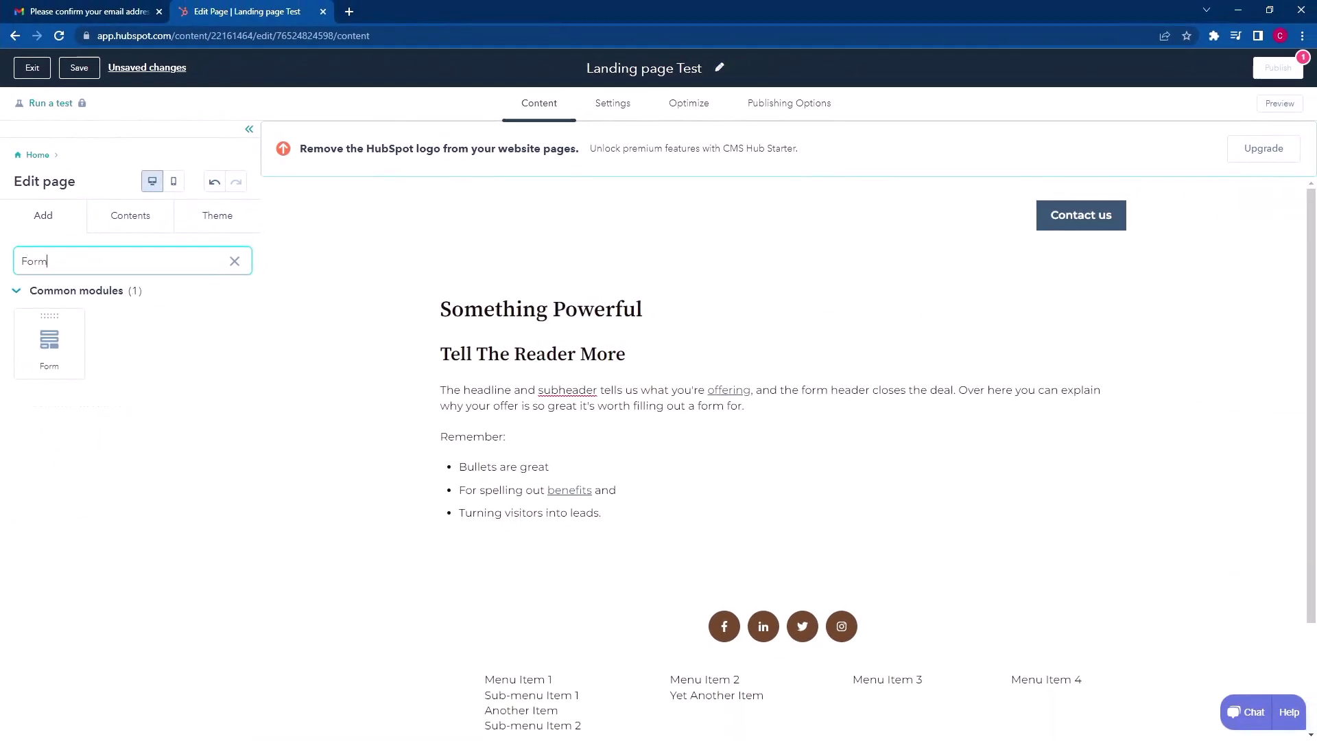
left_click_drag(50, 343, 1094, 461)
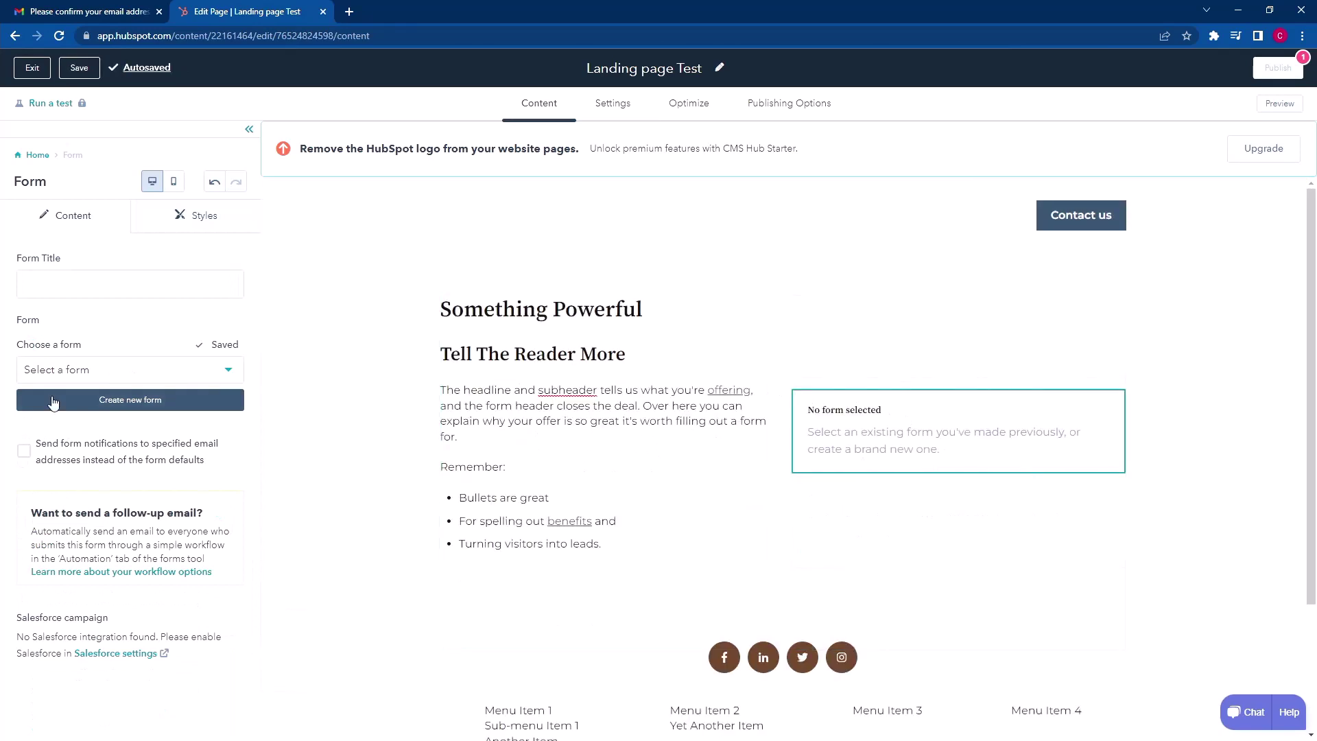
Save Landing page Test and exit to the Website pages list
left_click(40, 157)
left_click(79, 68)
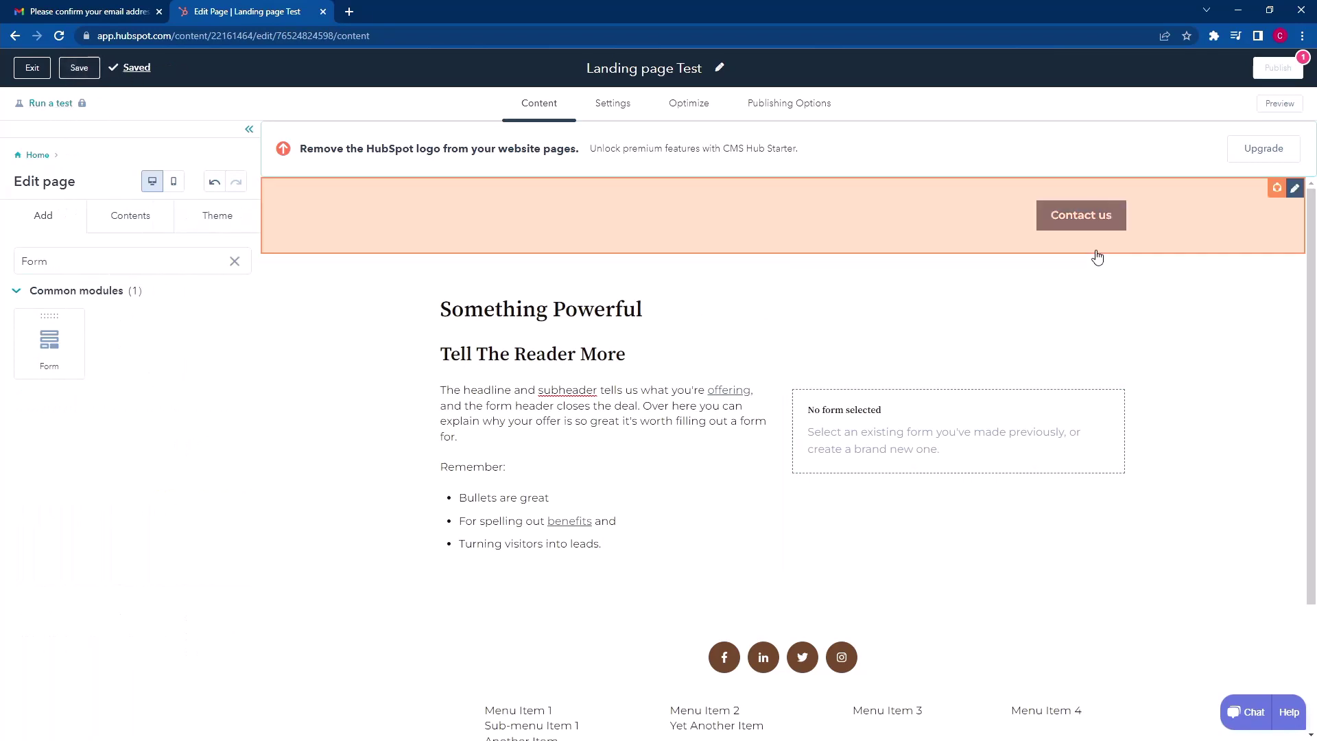
left_click(47, 76)
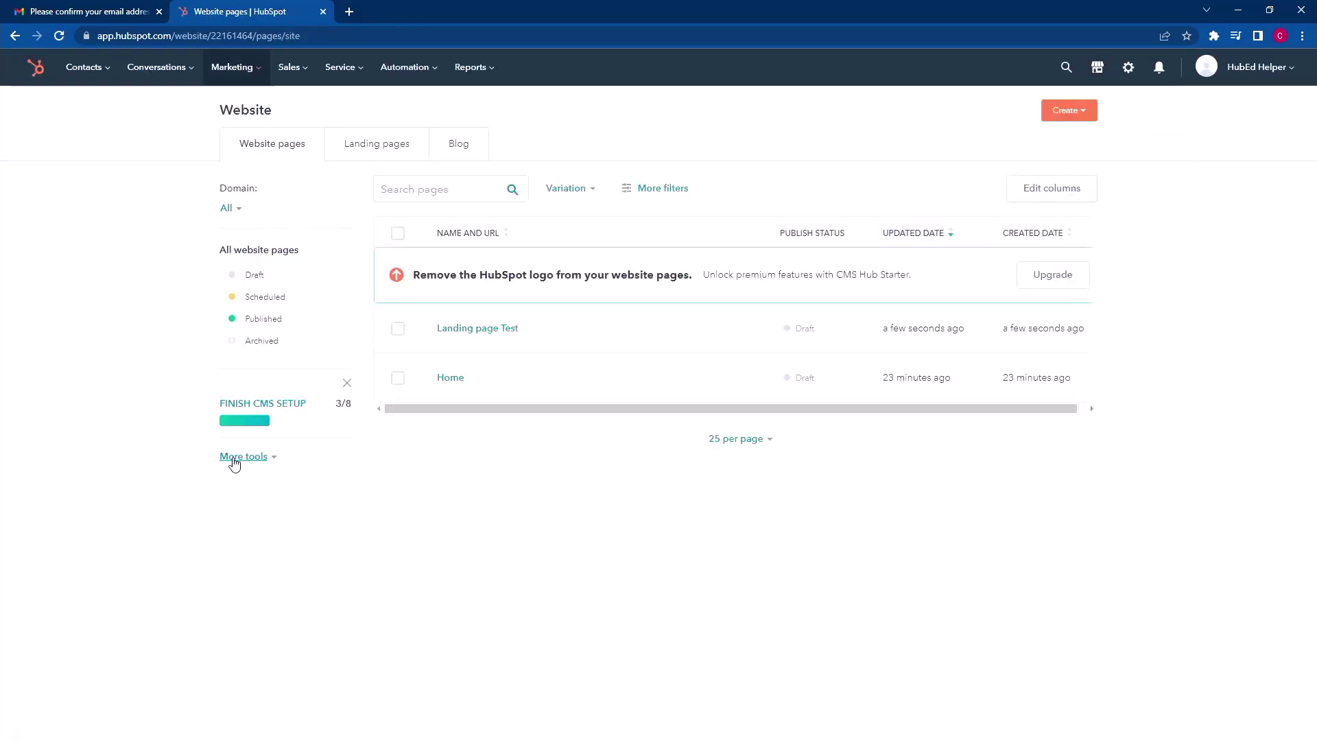
Check the More actions for Landing page Test, then end up on the Landing pages list
left_click(725, 333)
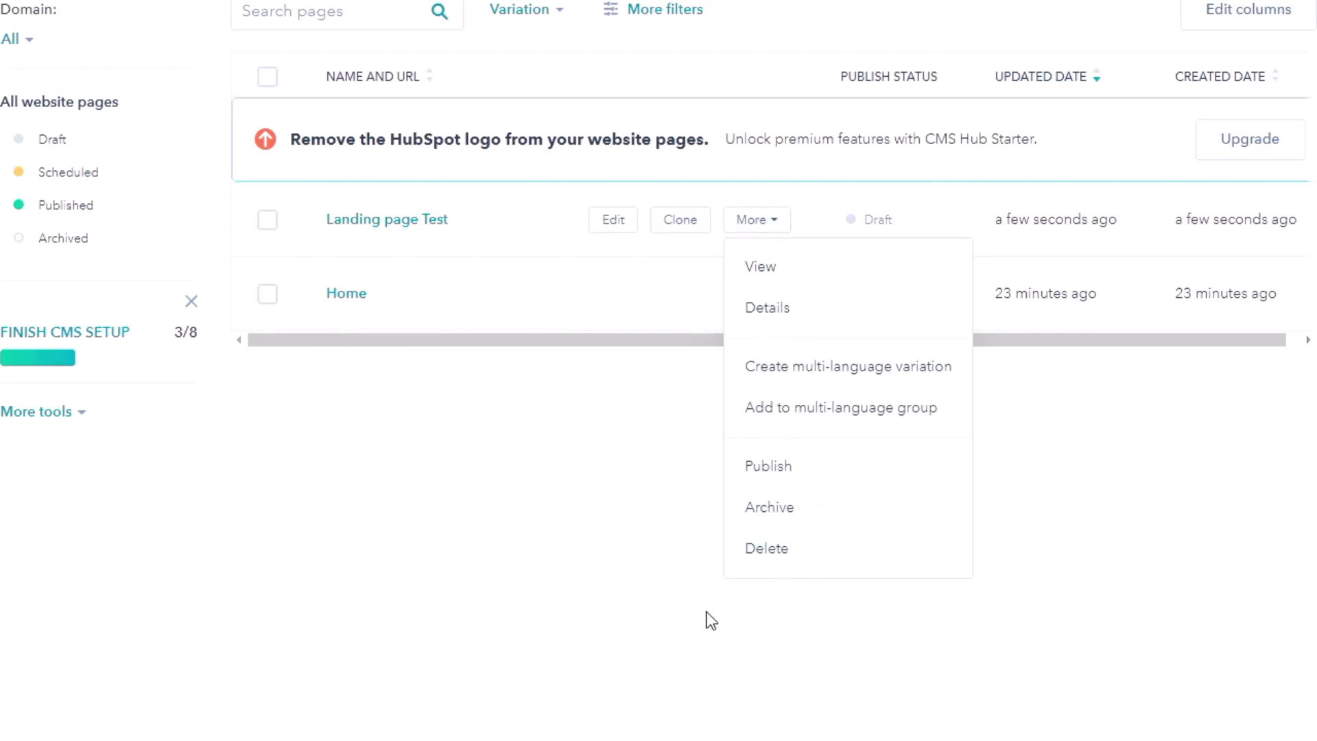
left_click(371, 145)
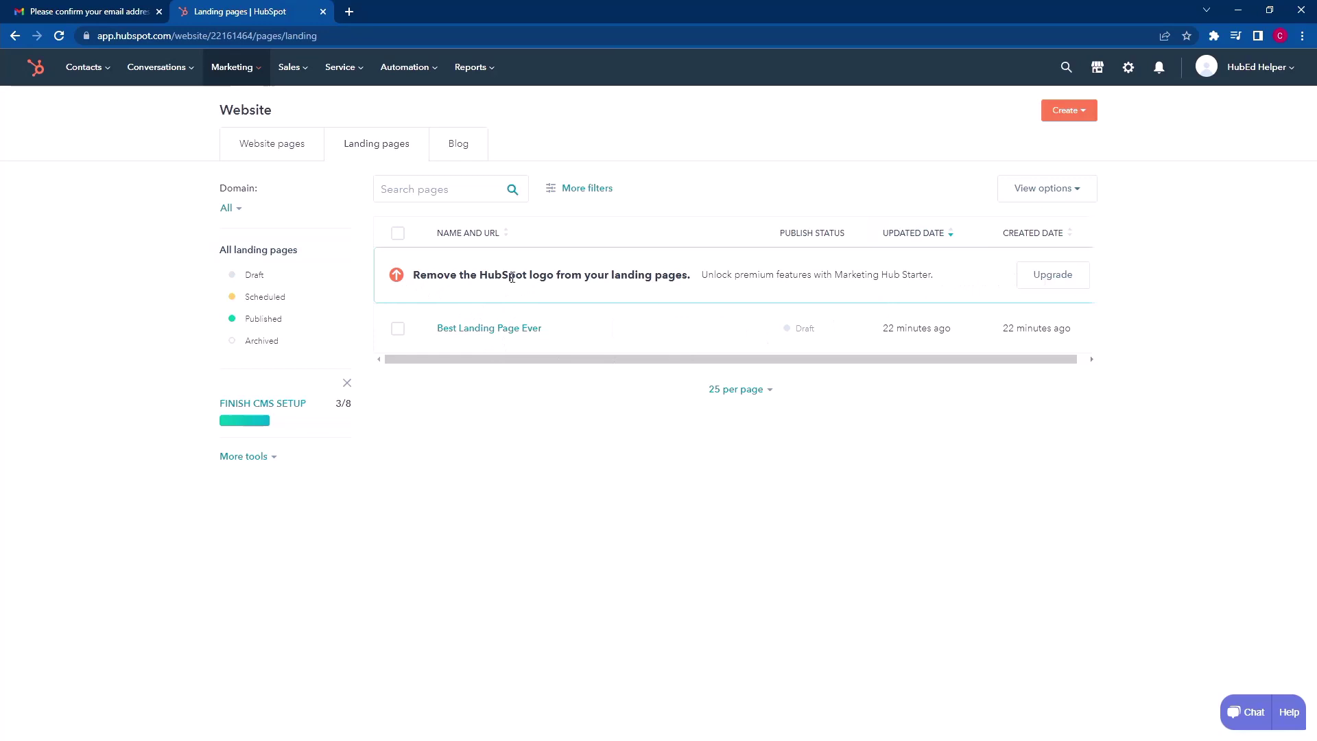
left_click(269, 147)
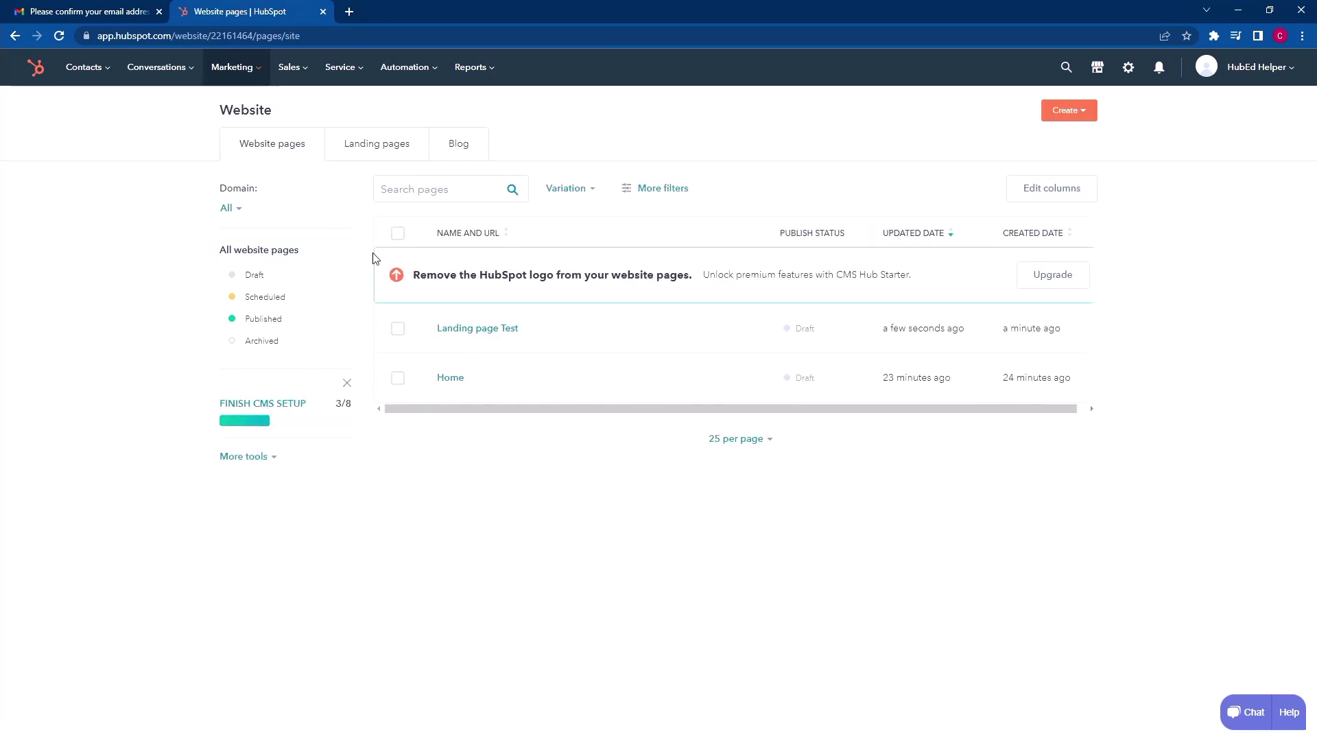
left_click(390, 150)
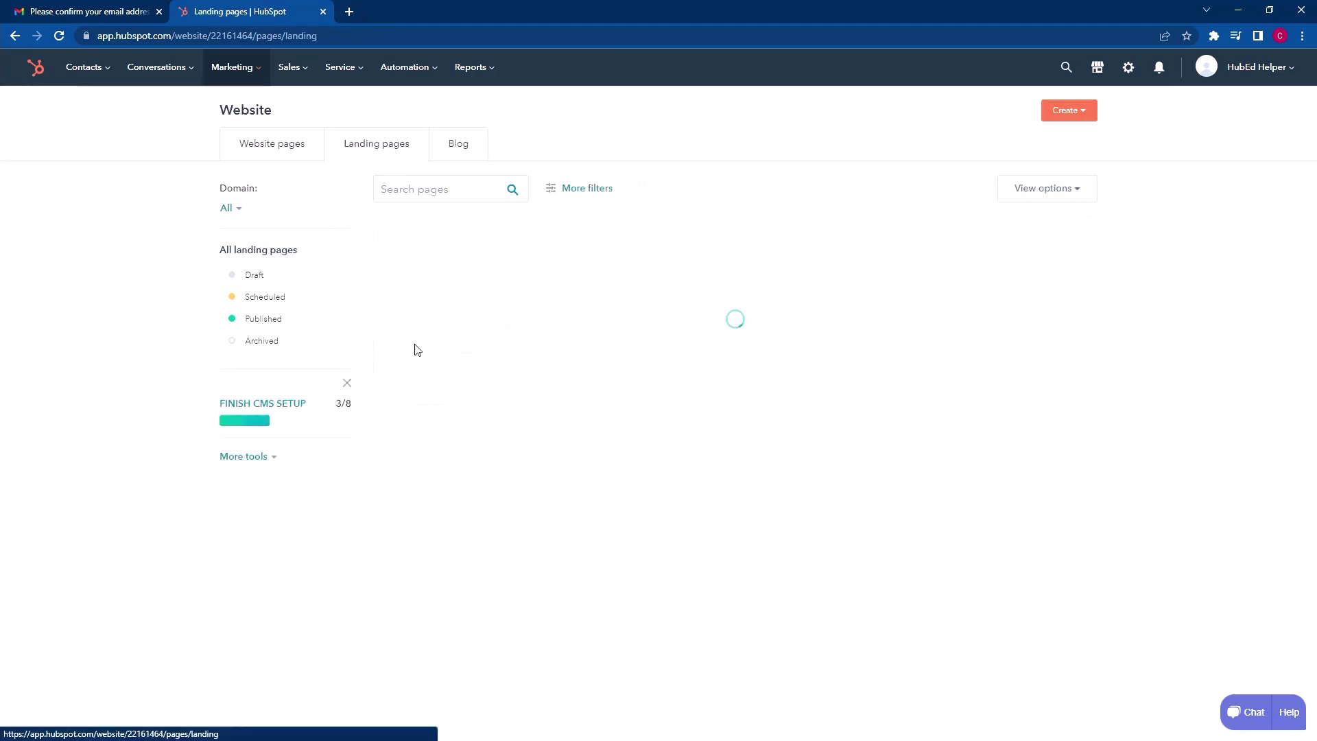
Create Best Landing Page Ever from the Basic - Ebook Offer template and save it
left_click(259, 150)
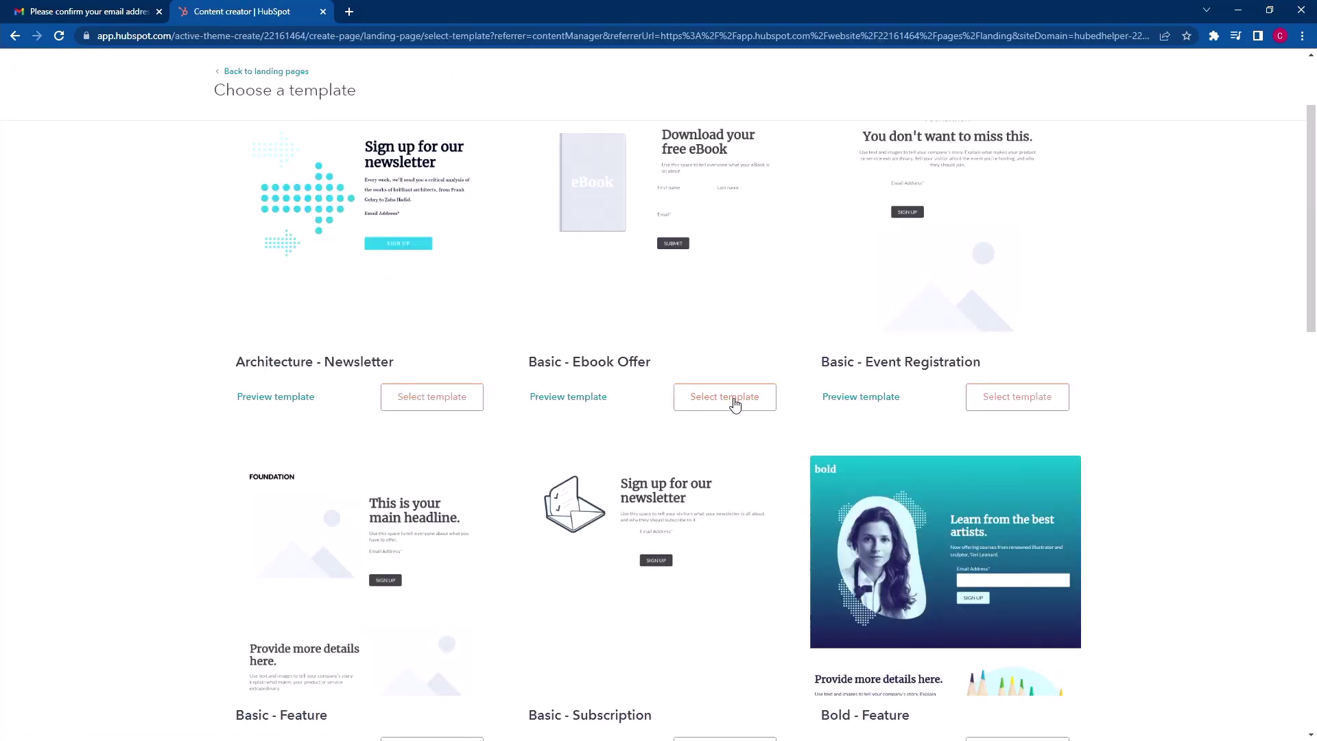
left_click(726, 397)
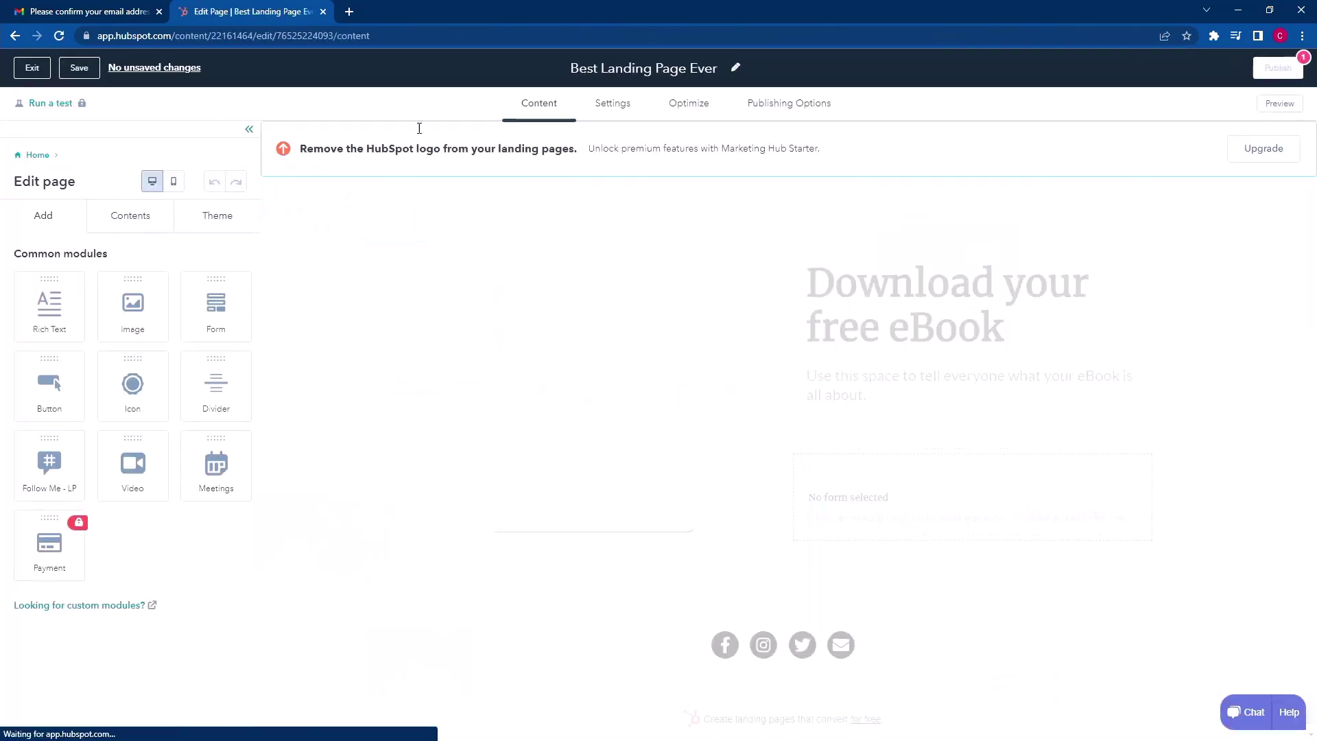
left_click(79, 68)
Review the Settings, Optimize and Publishing Options, then save and exit to the landing pages list
left_click(618, 104)
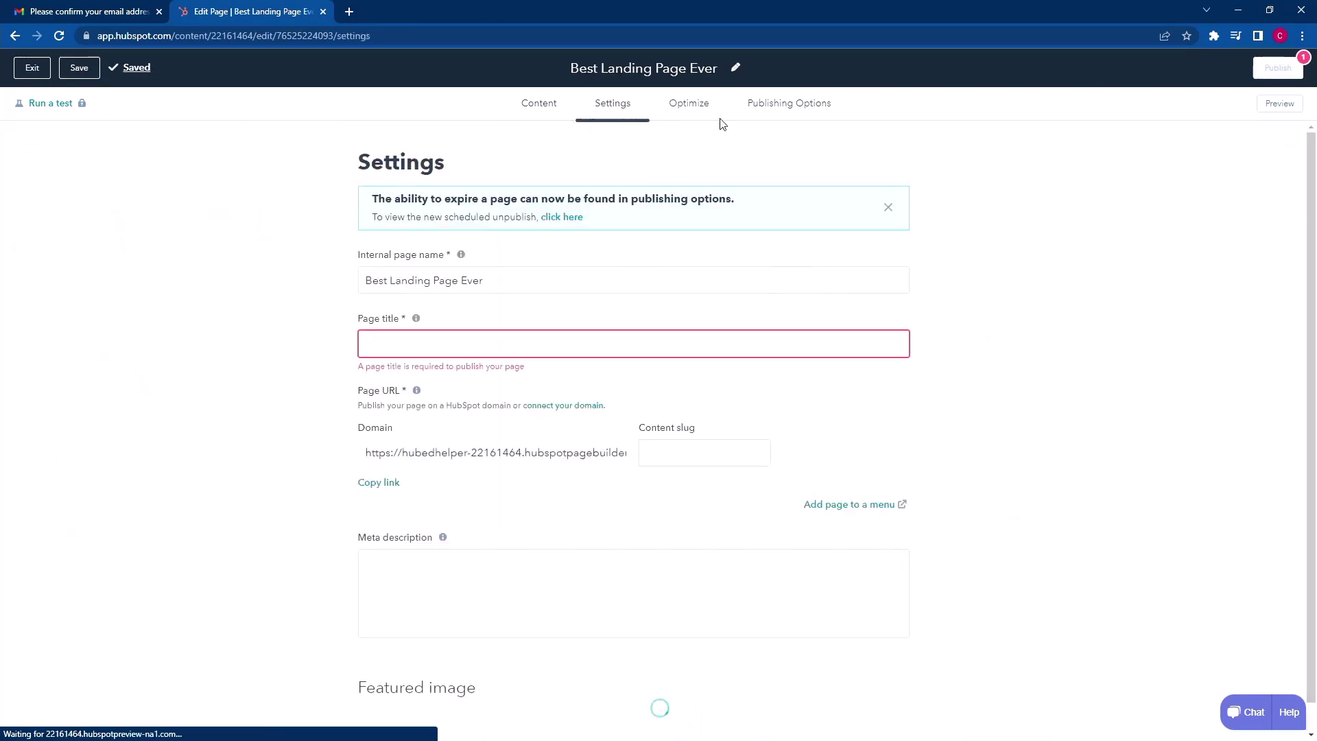
left_click(706, 106)
left_click(814, 105)
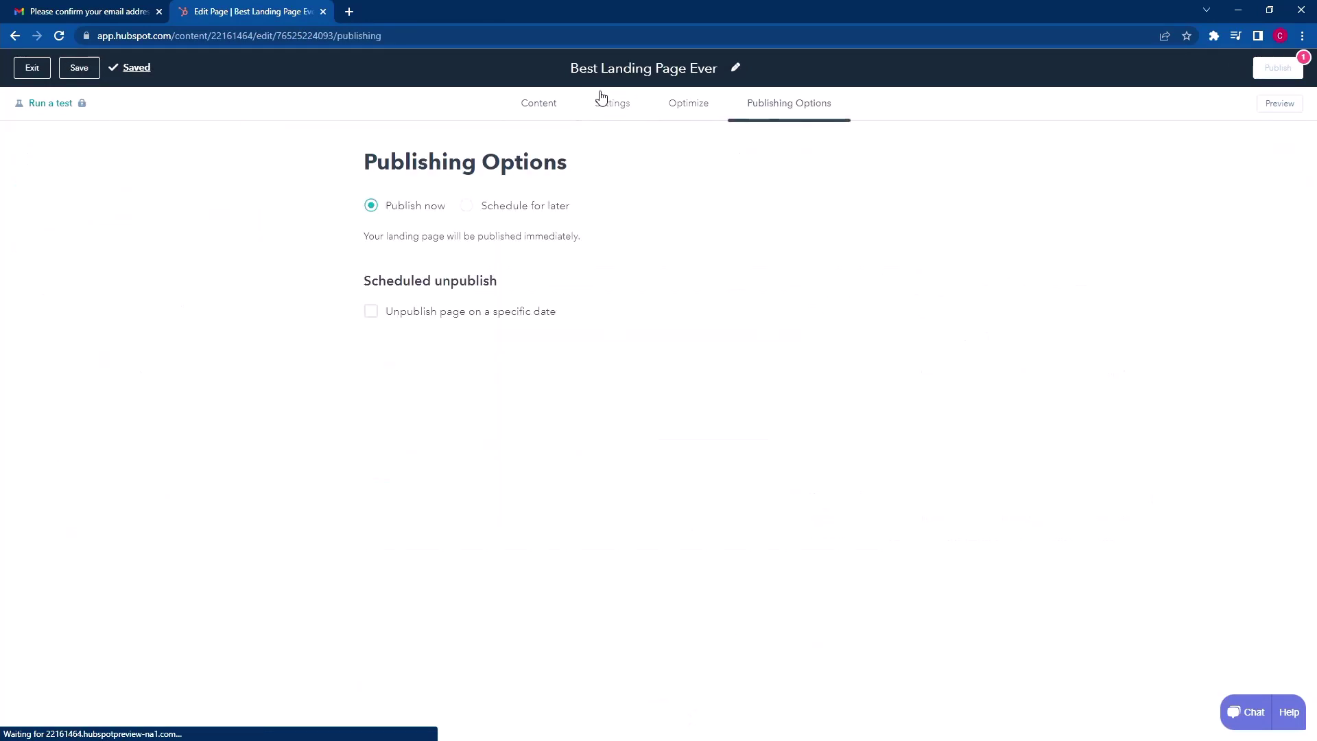
left_click(532, 103)
left_click(78, 68)
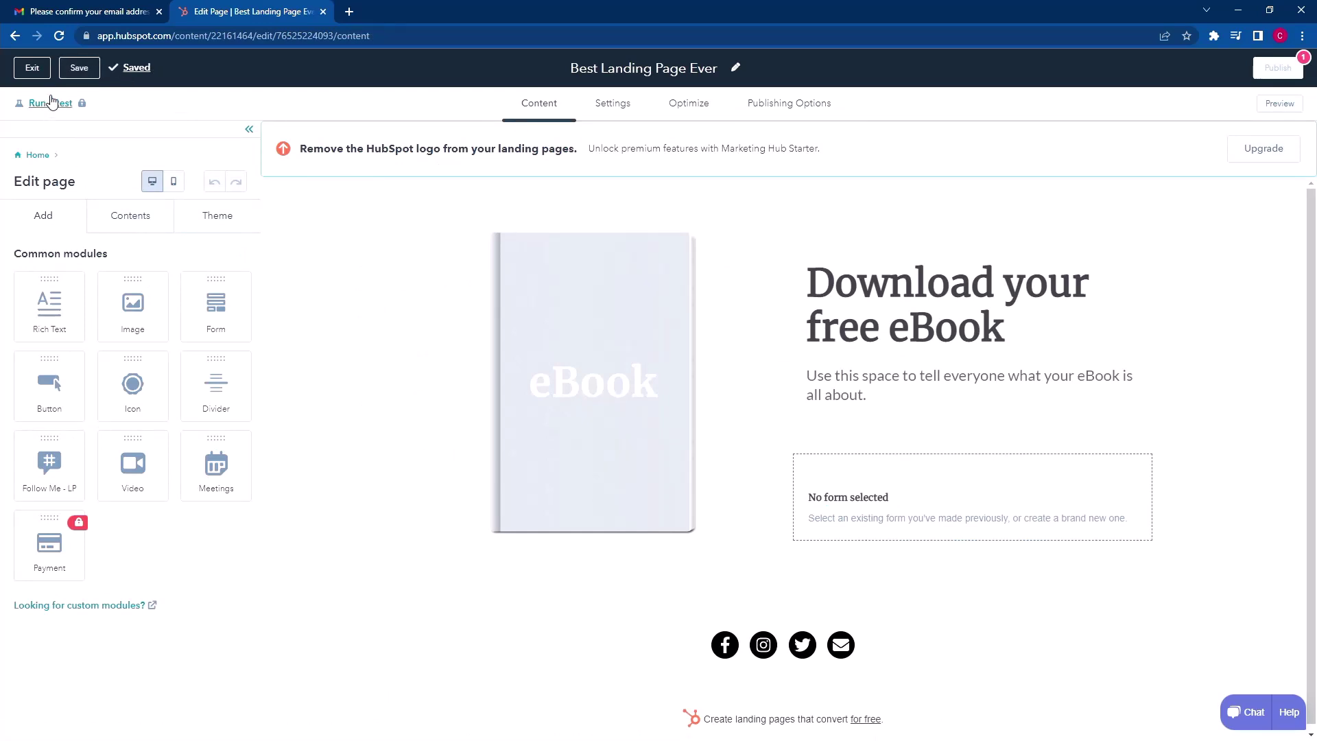
left_click(32, 68)
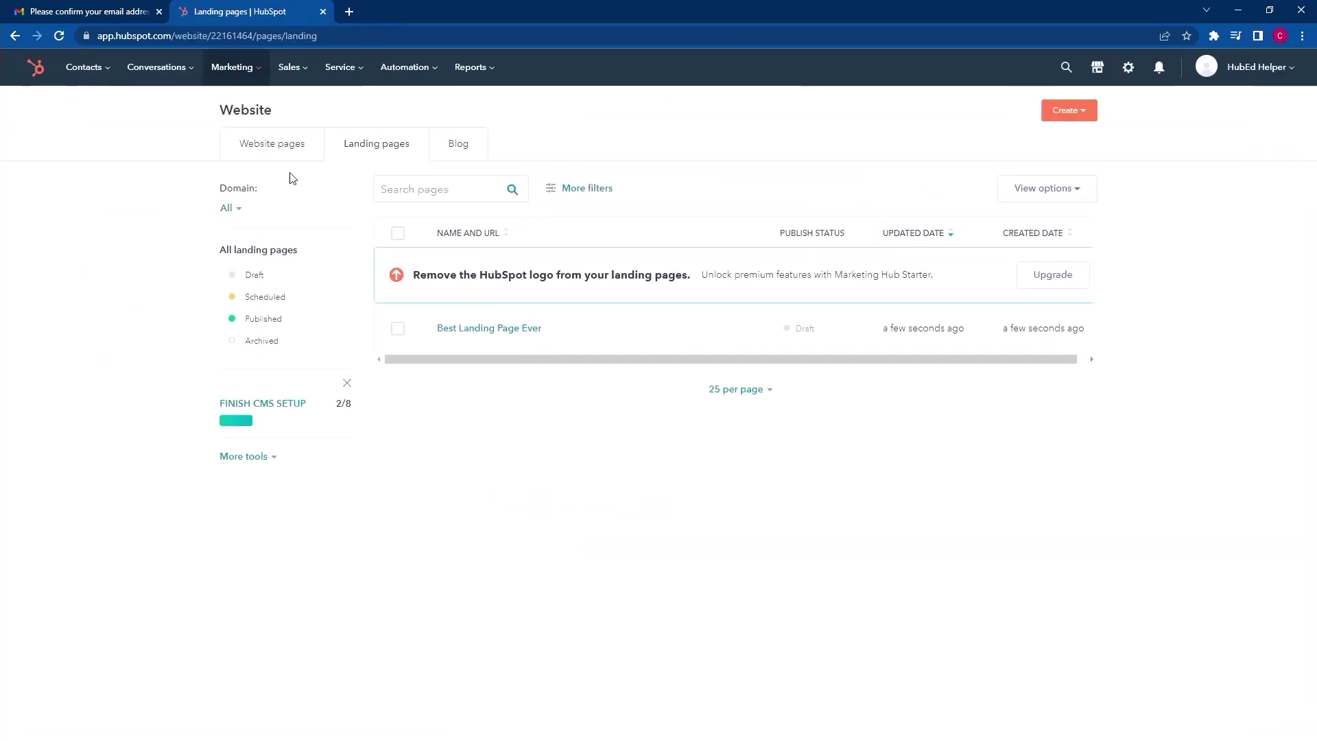
Move through the page lists to the Blog section and launch the blog setup wizard
left_click(278, 146)
left_click(370, 139)
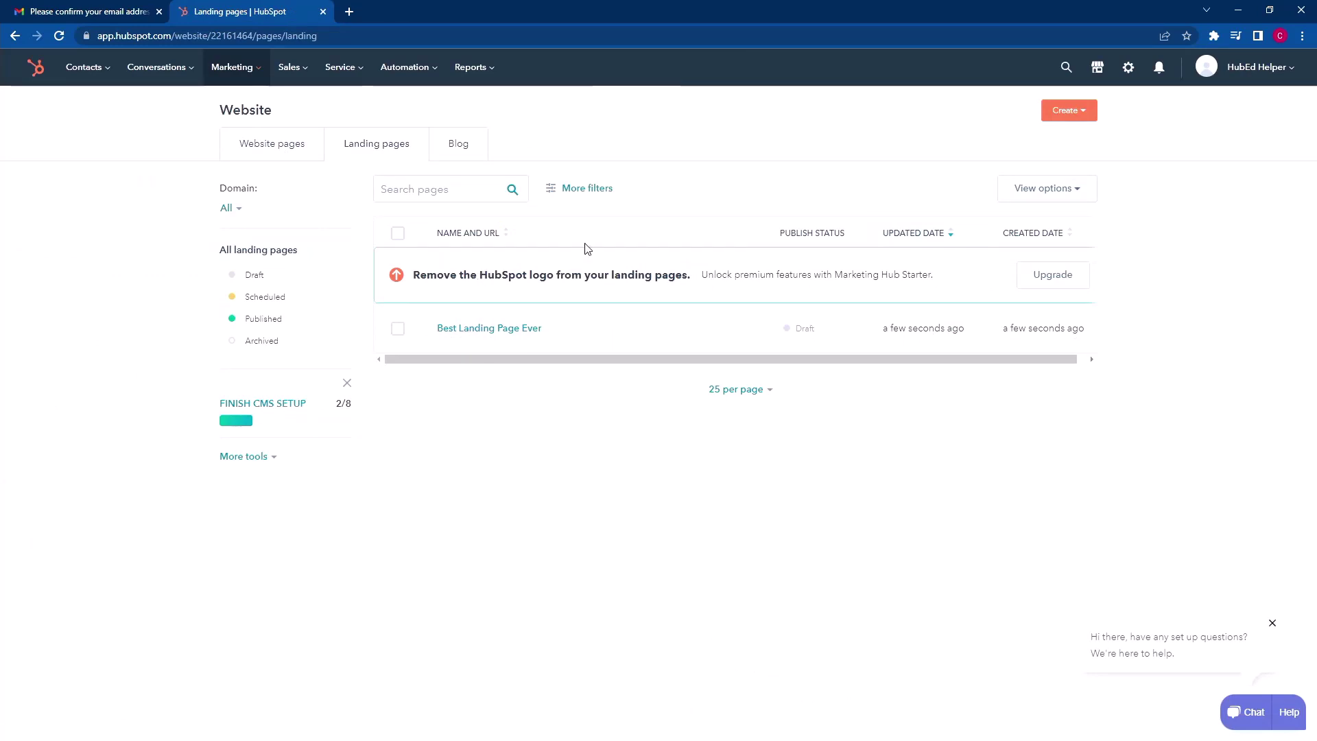
left_click(456, 144)
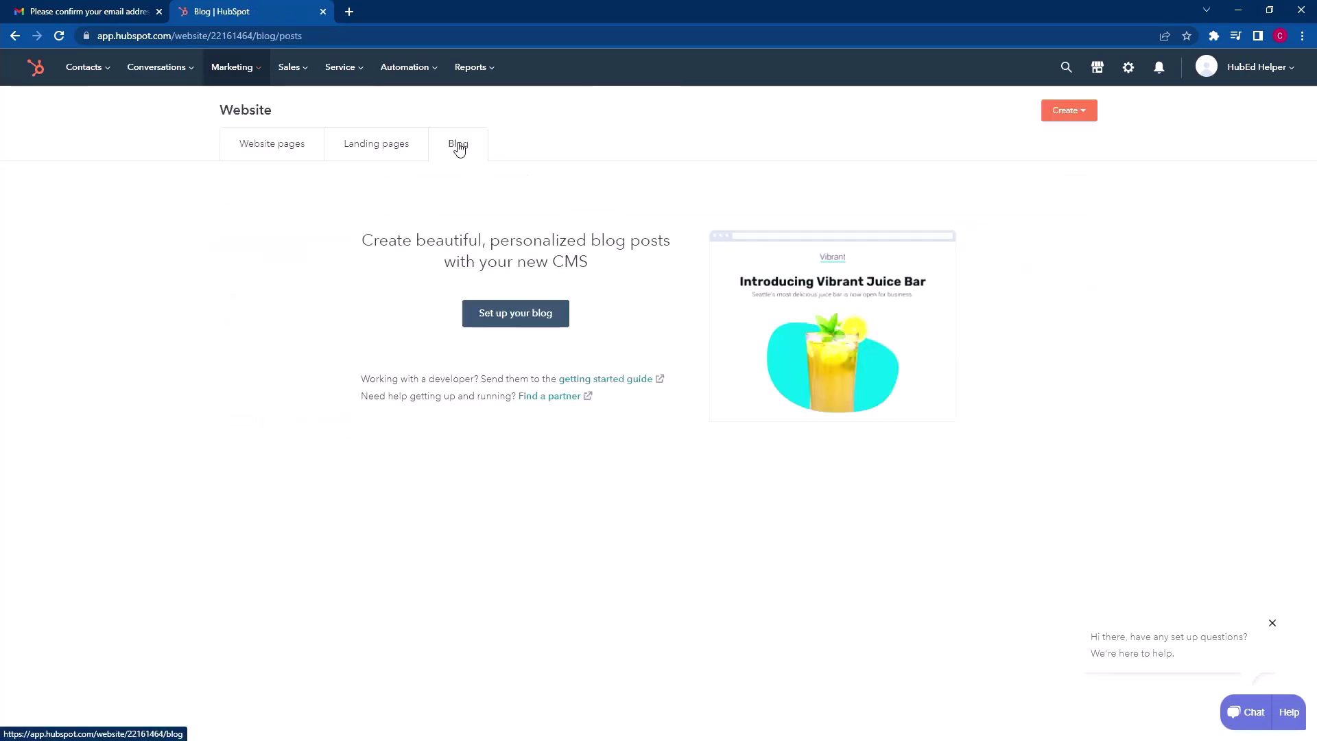
left_click(526, 317)
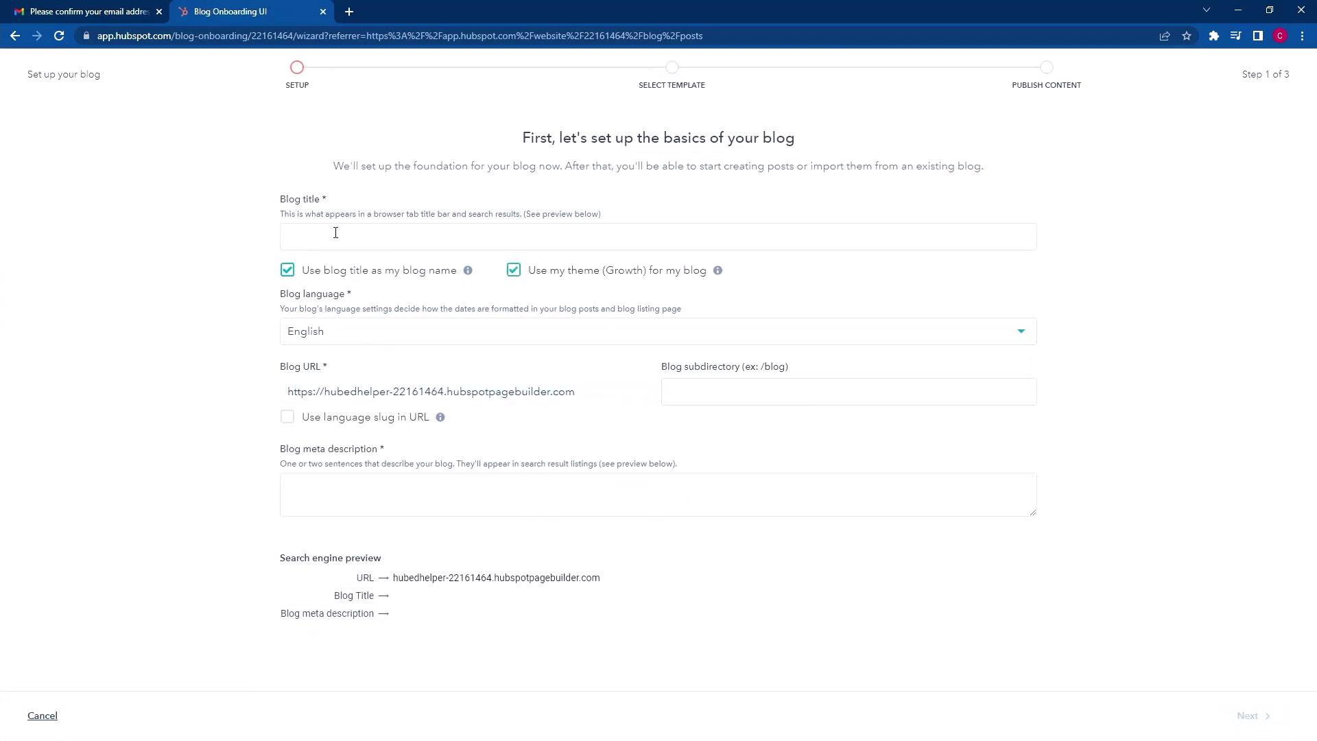
Title the blog HubEd Helper, use the /blog subdirectory, add a meta description, and create it
left_click(345, 239)
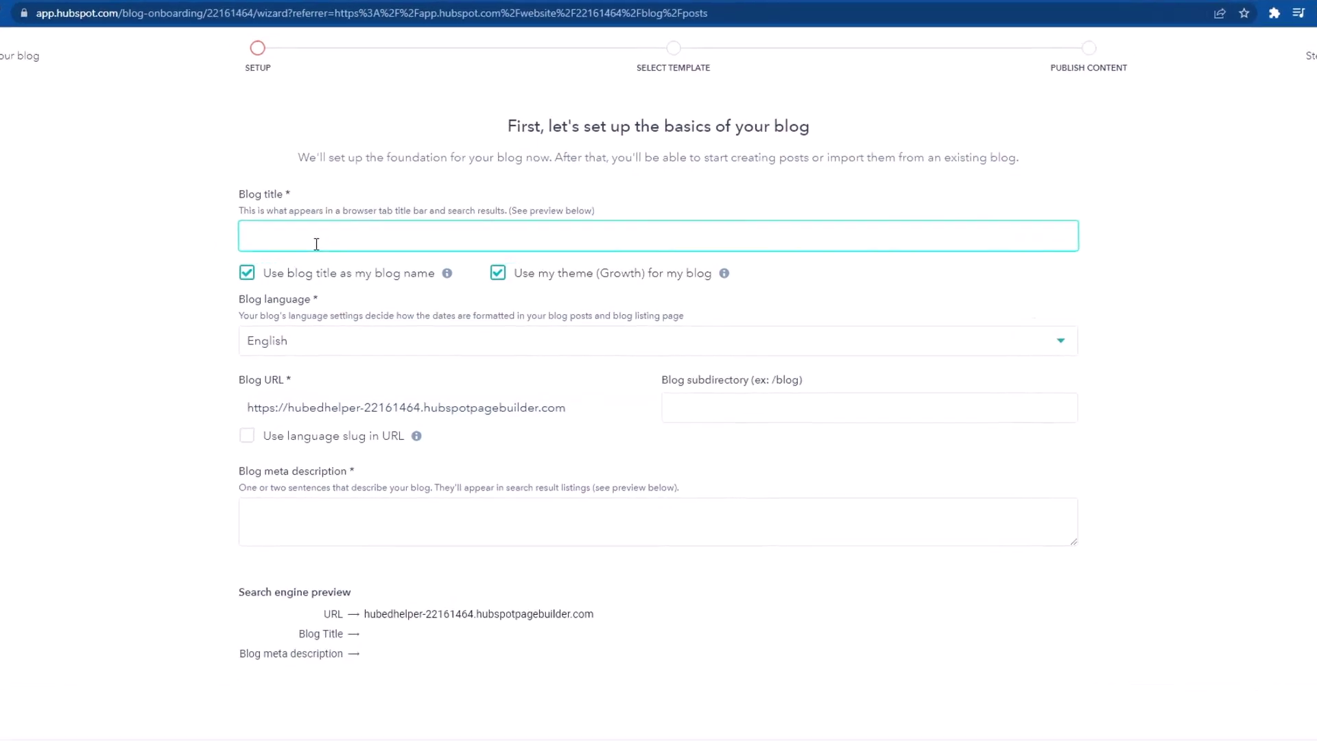
type("HubEd Helper")
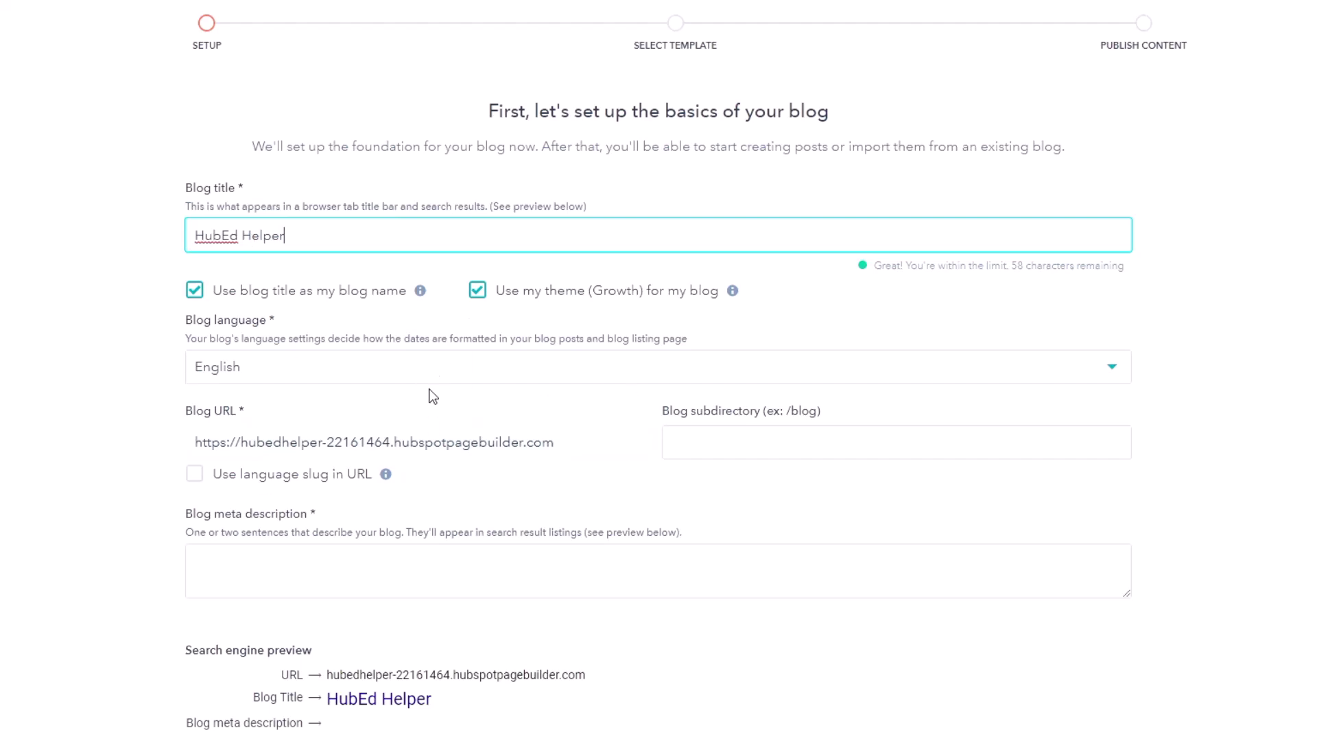
left_click(693, 447)
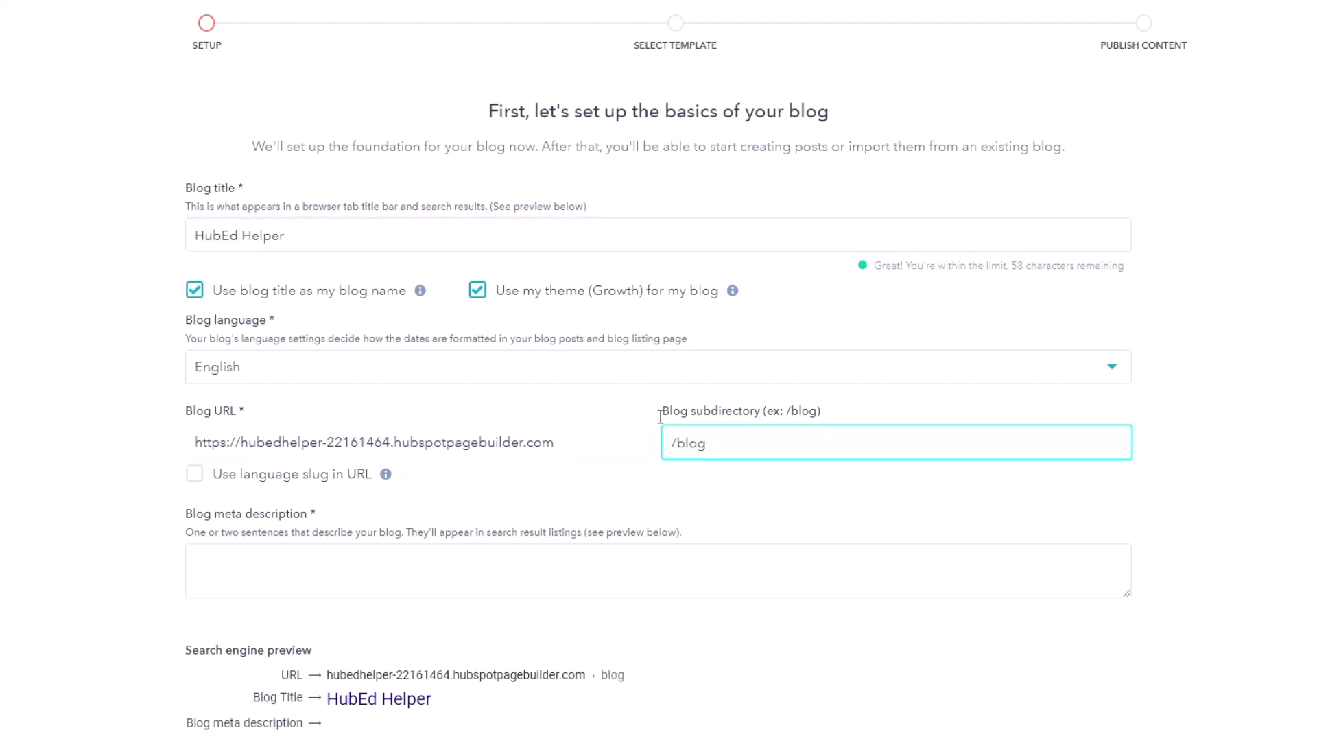
left_click(271, 543)
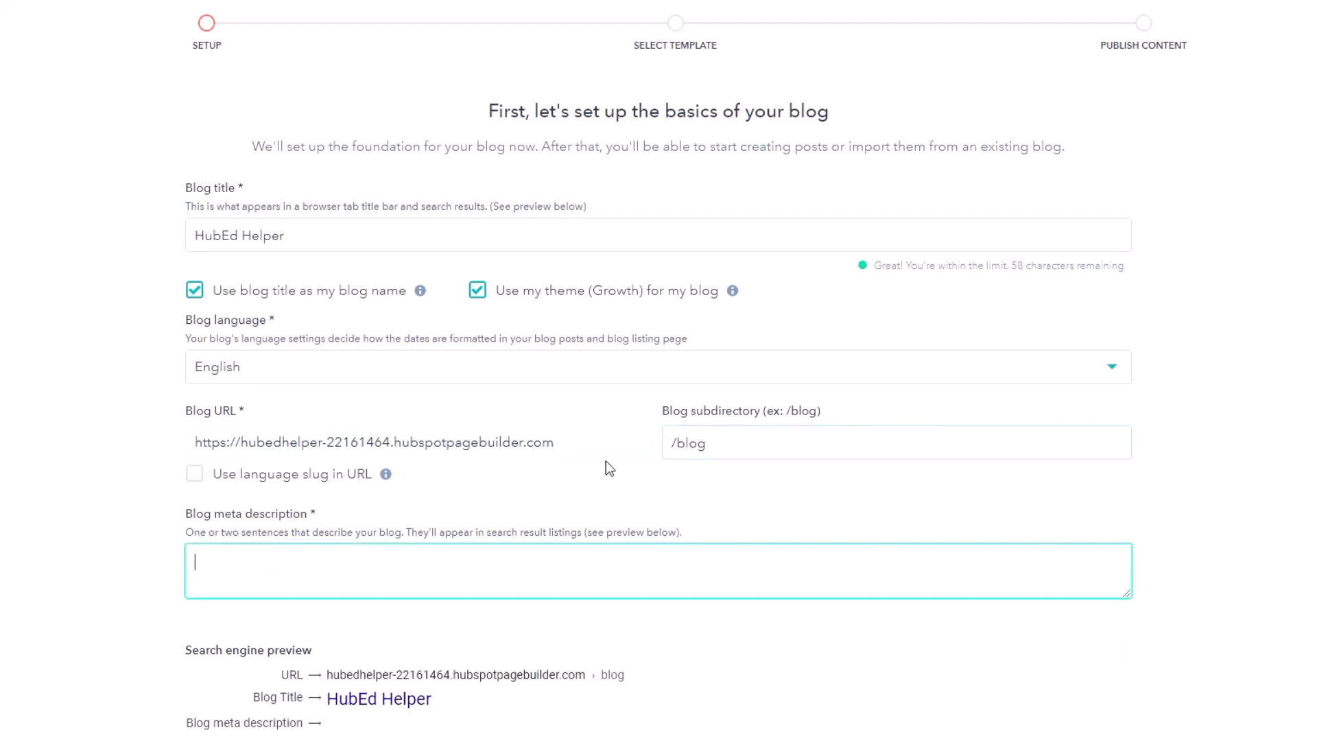
type("My meta description ...")
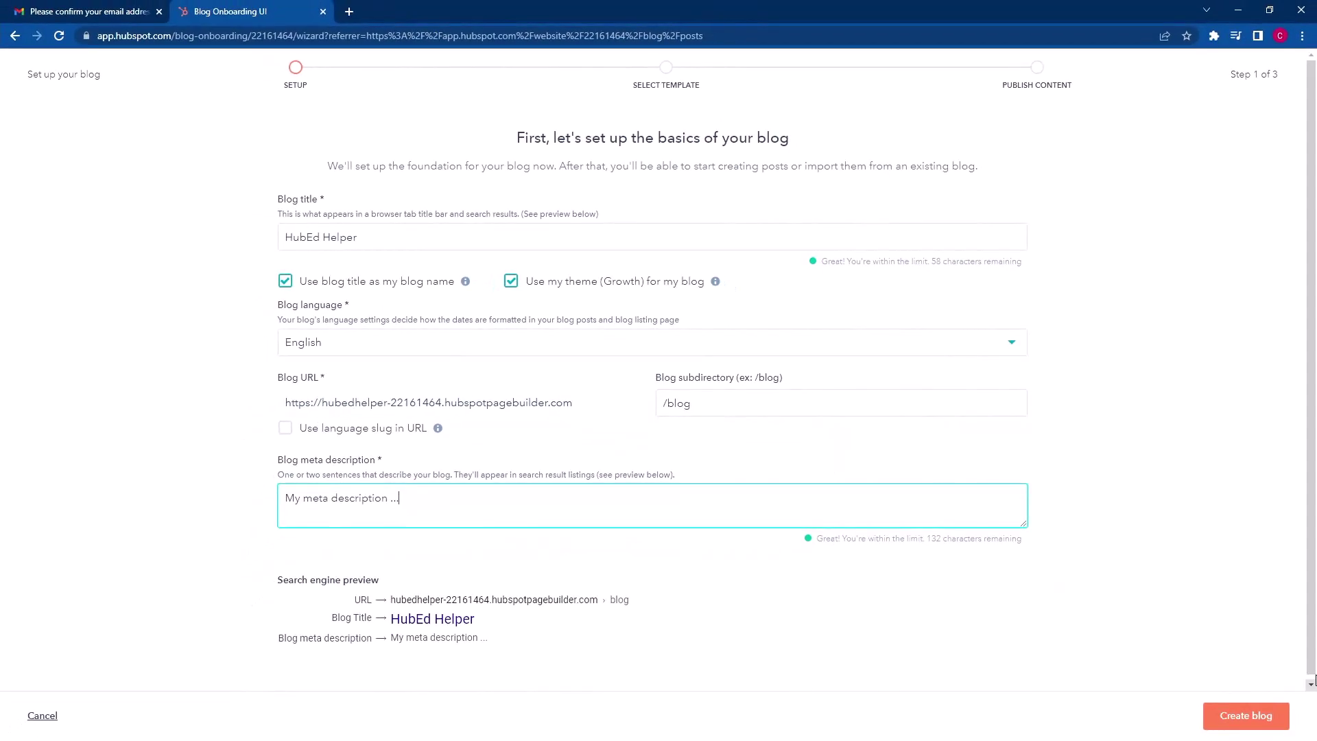
left_click(1246, 715)
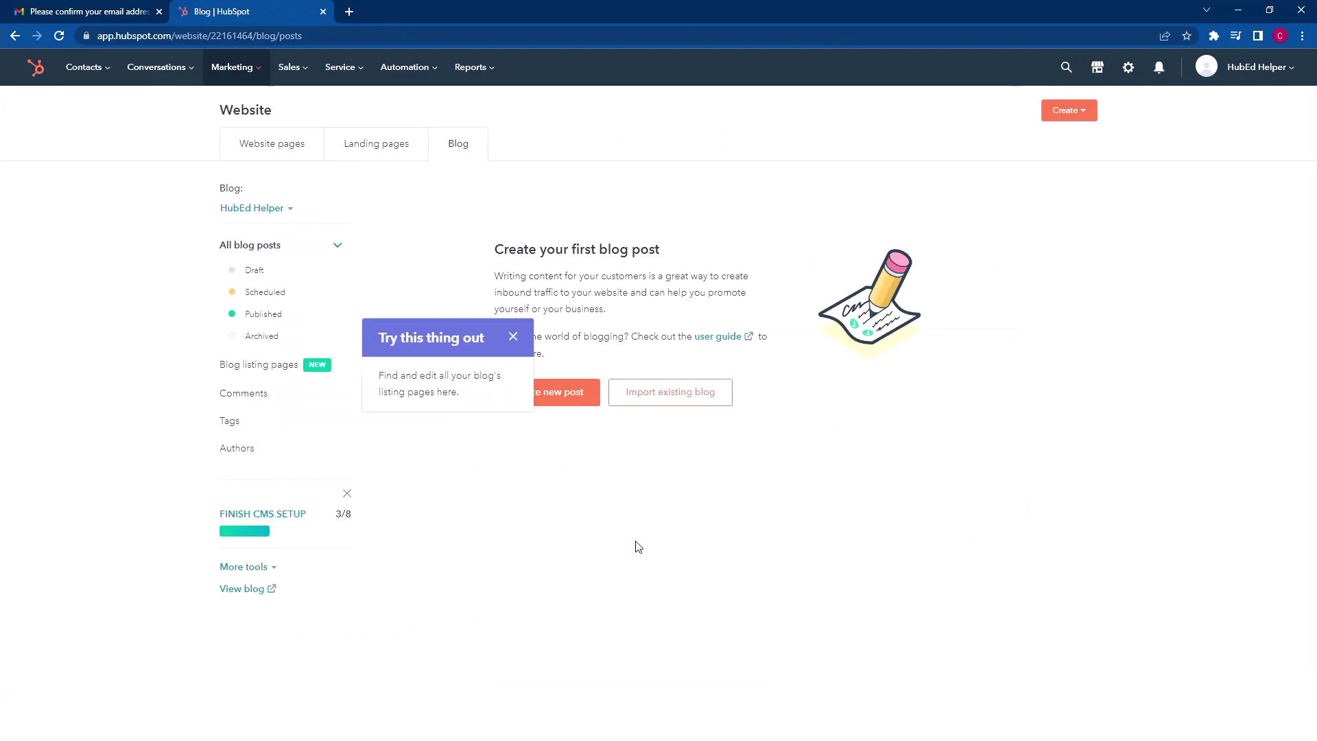
Create a new HubEd Helper blog post titled 'My post'
left_click(514, 337)
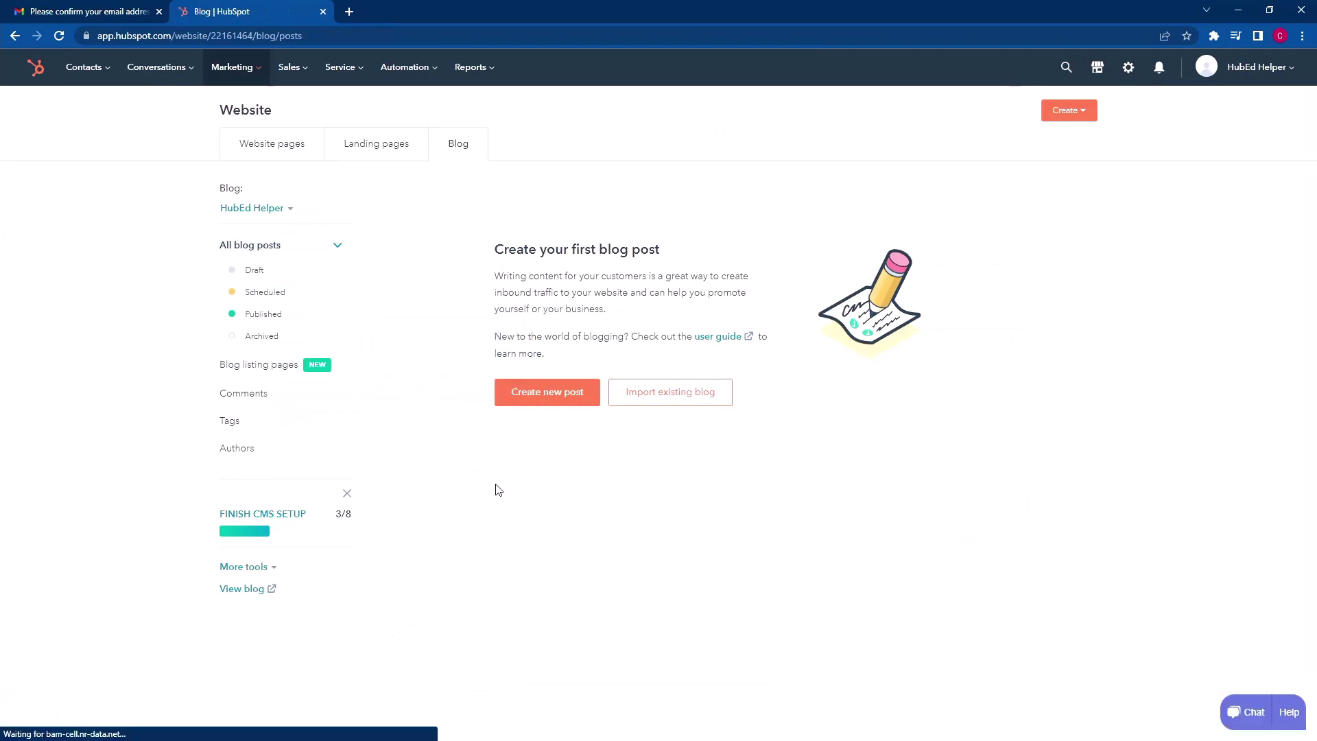
left_click(557, 397)
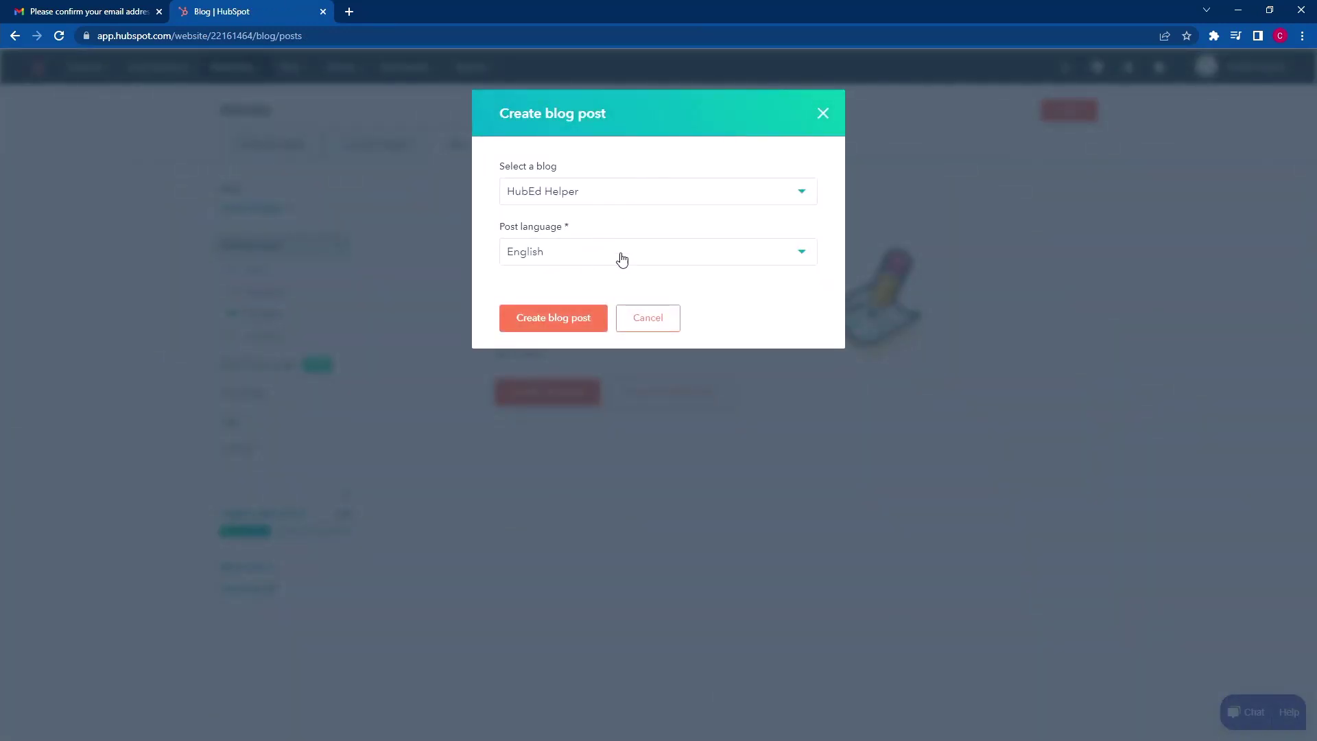
left_click(568, 324)
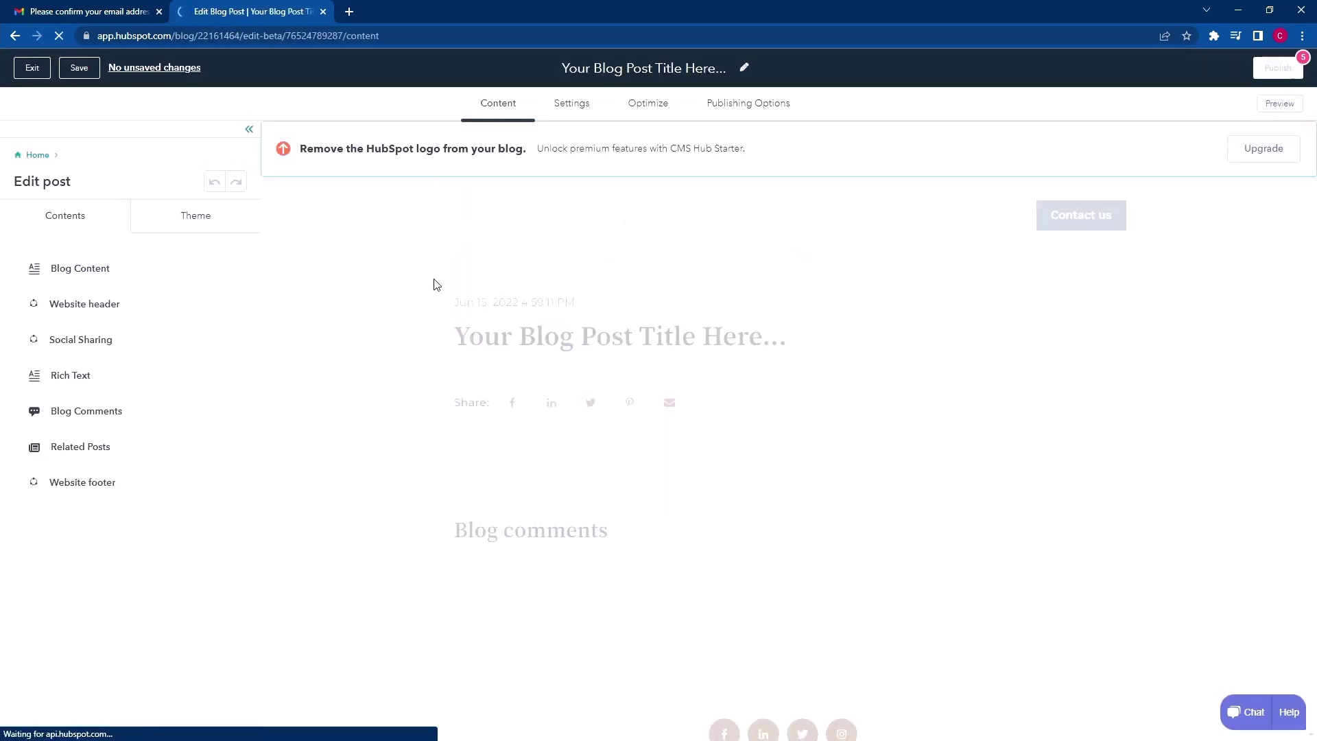
left_click(516, 330)
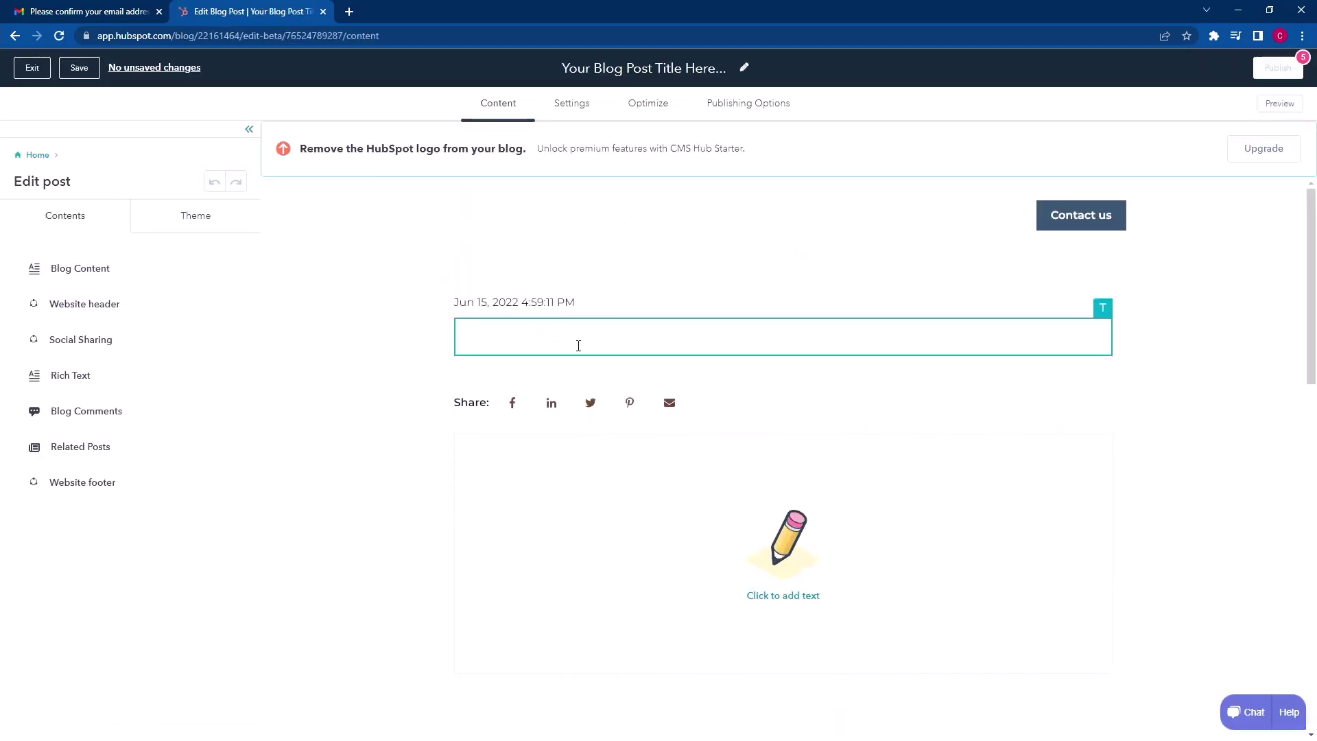
type("My post")
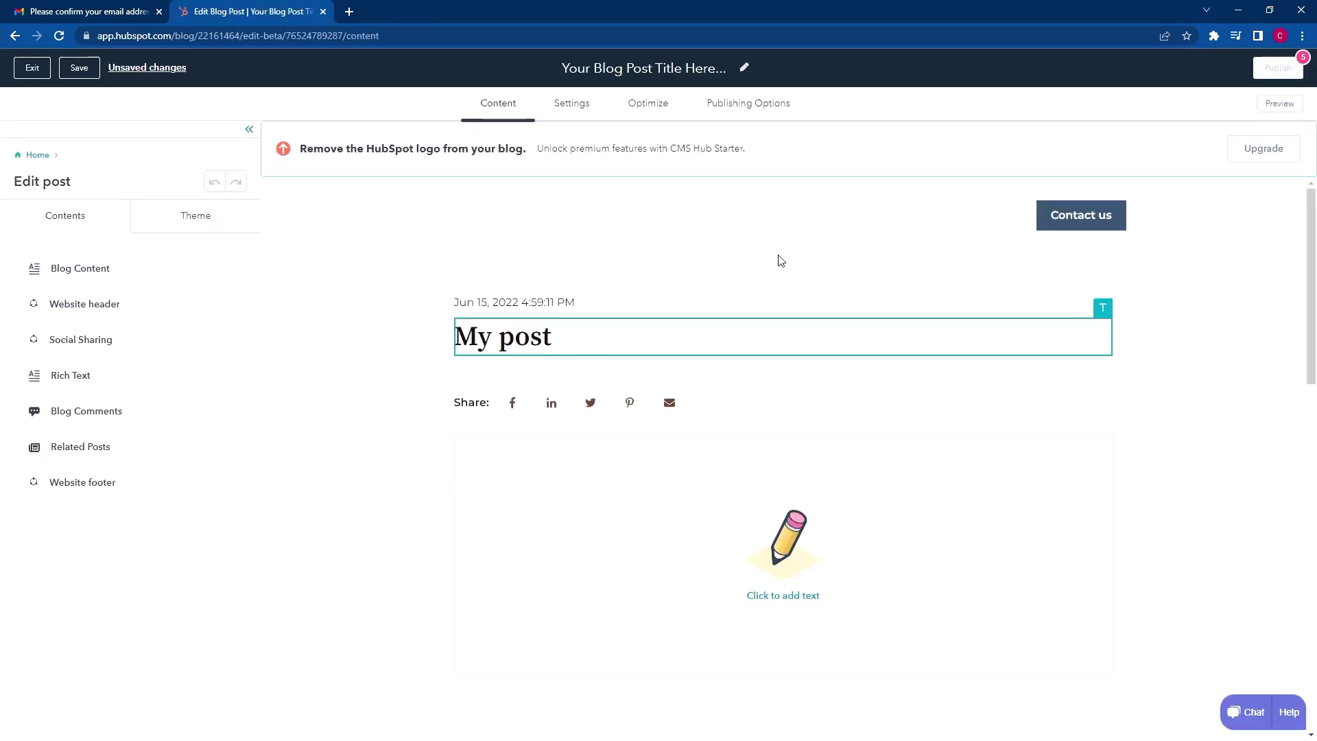
Look over the post's Settings and Optimize options, then exit to the posts list
left_click(570, 103)
left_click(647, 105)
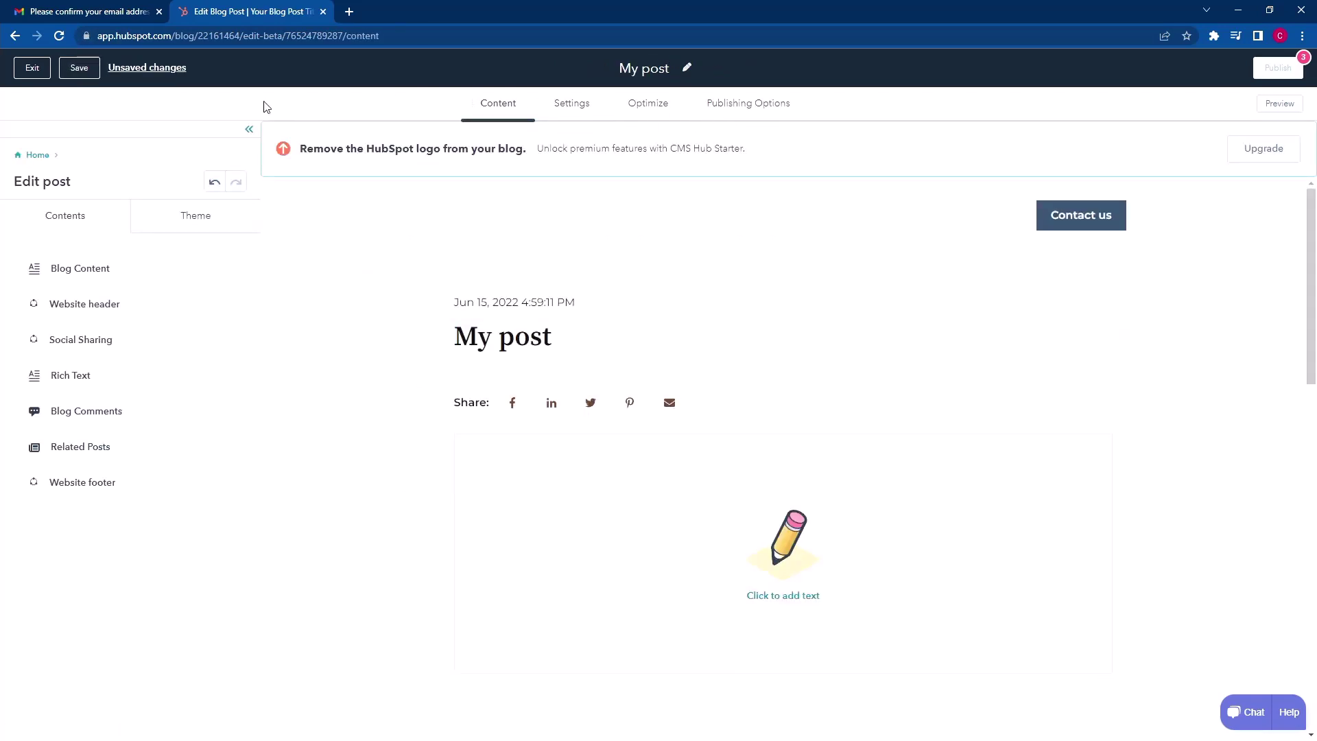
left_click(30, 68)
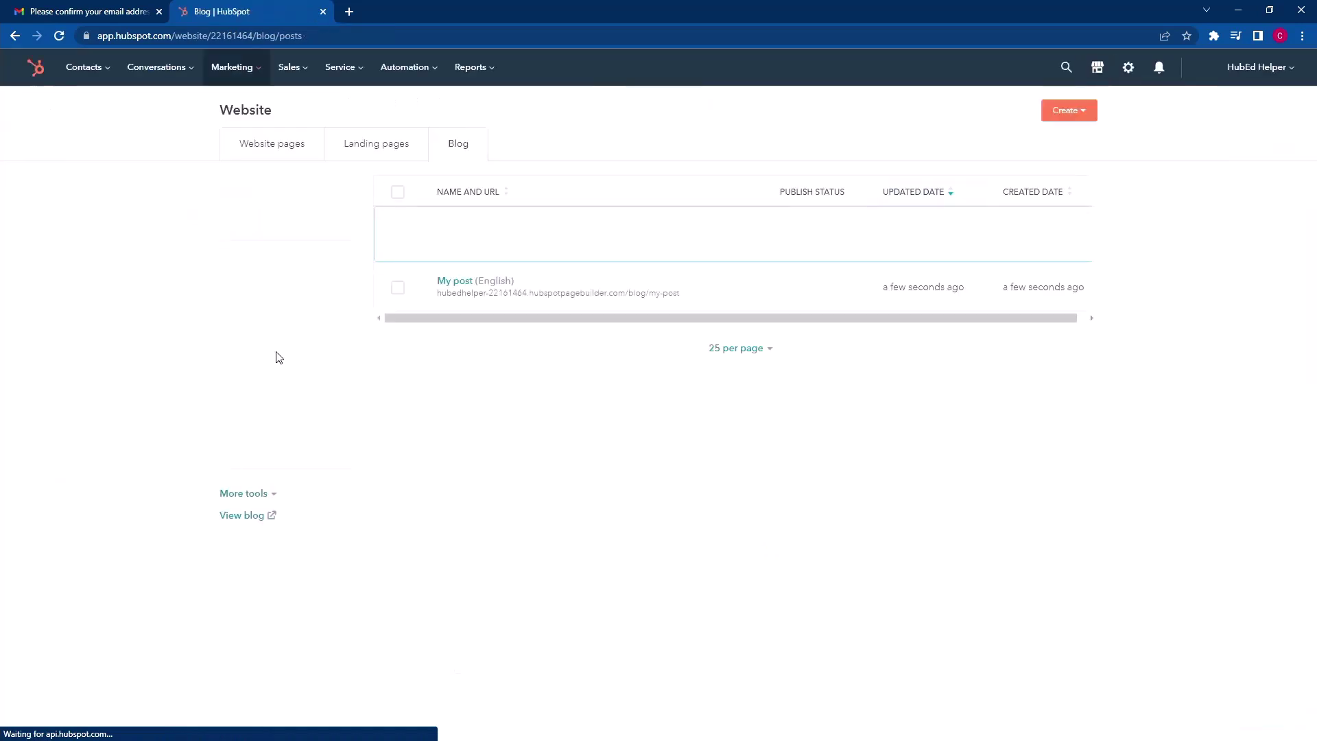
Glance at the website and landing pages lists, return to the Blog posts, and show the Marketing menu
left_click(245, 143)
left_click(365, 143)
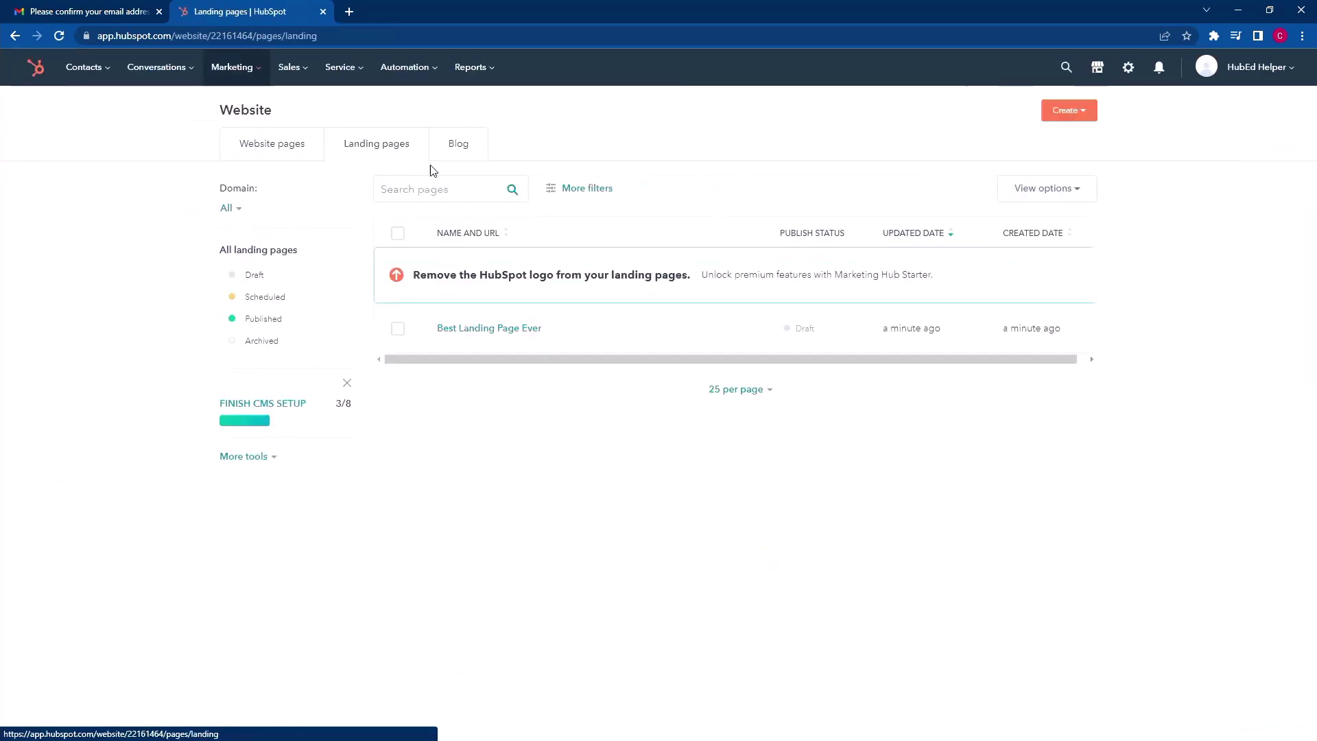
left_click(457, 151)
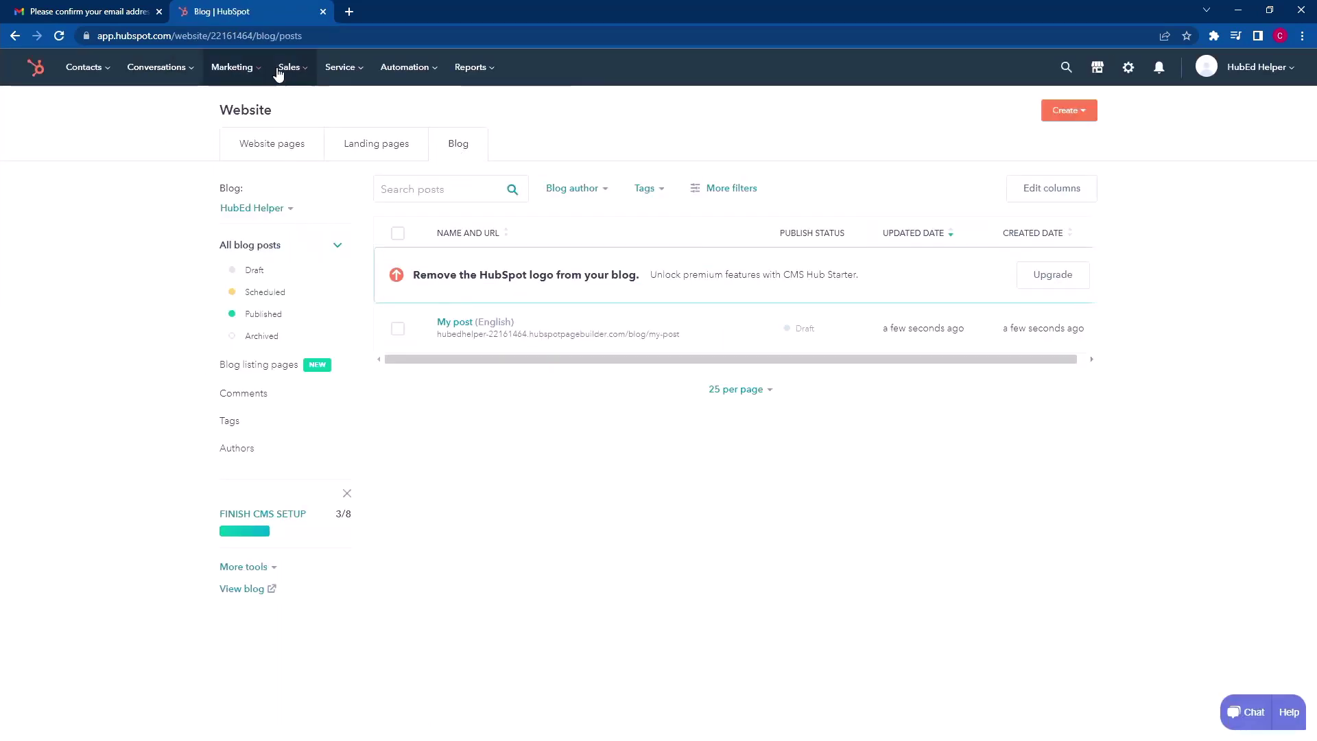
mouse_move(254, 74)
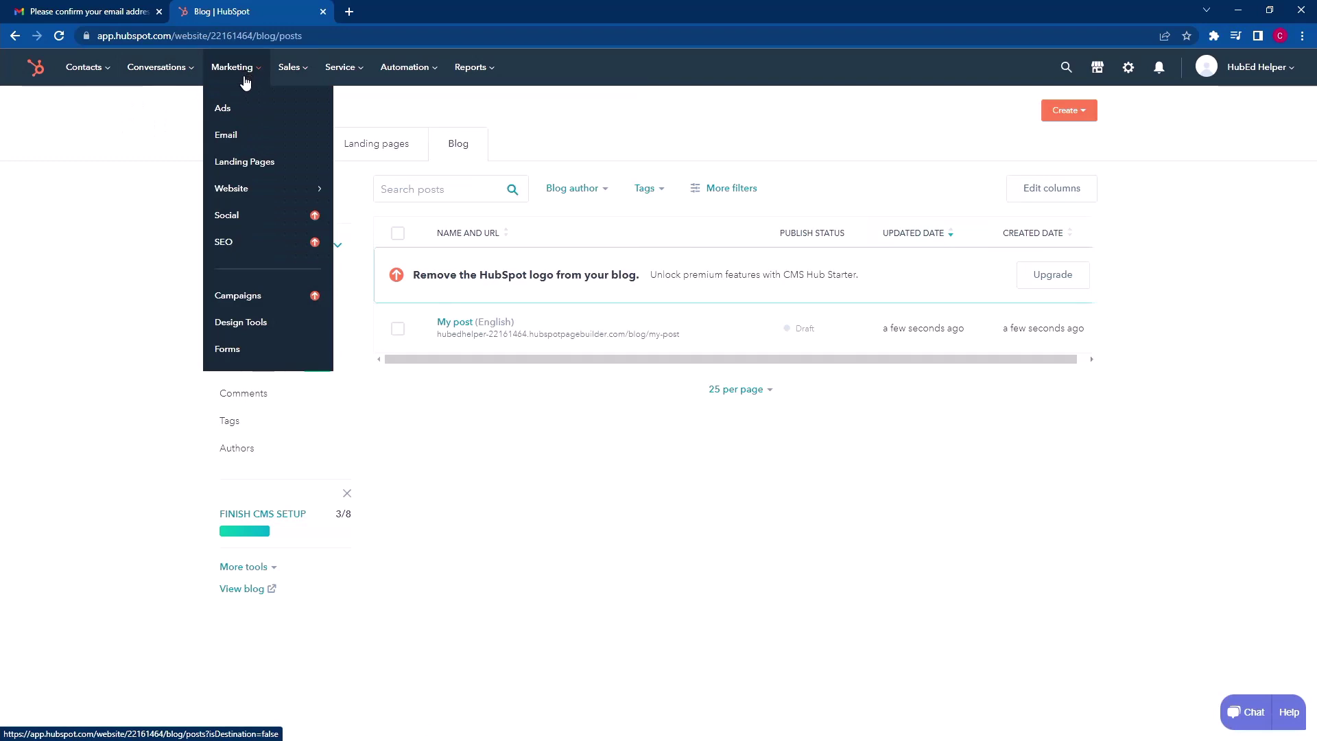
Create a new embedded form from the Blank template via Marketing > Forms
left_click(268, 356)
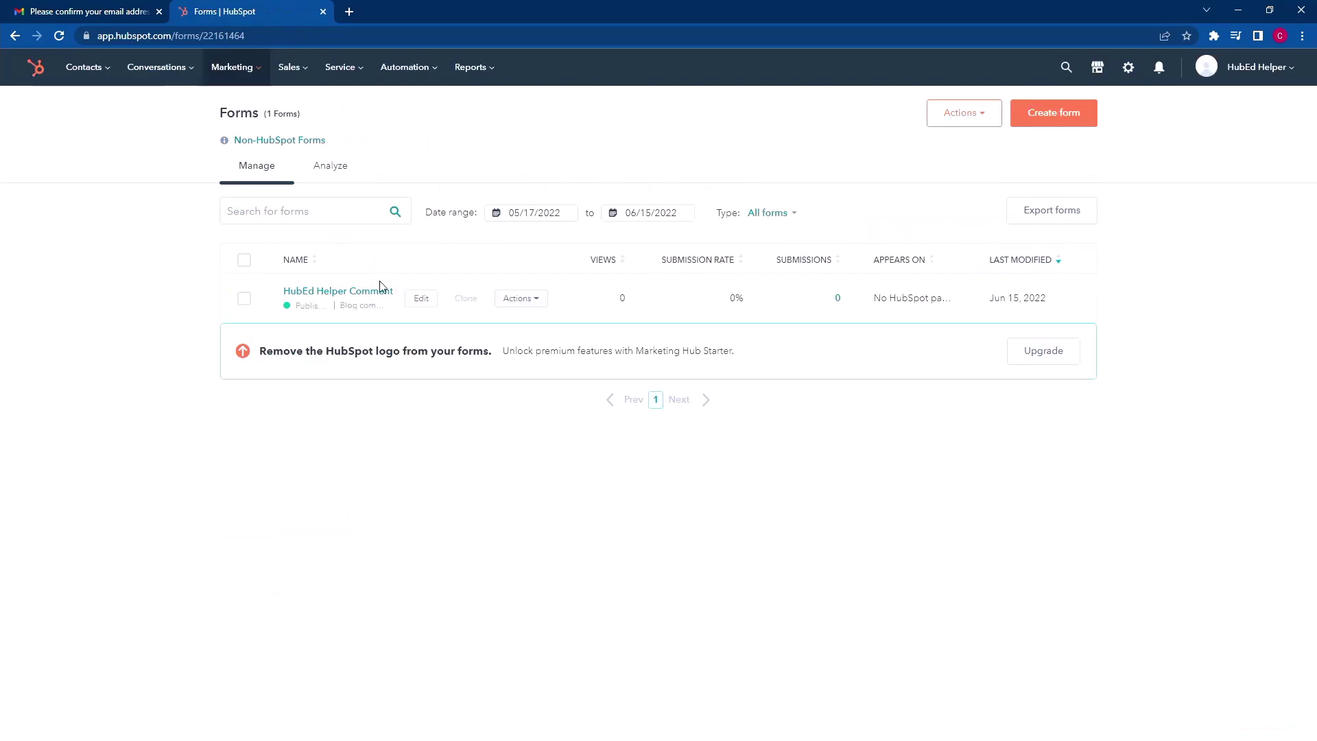
left_click(1029, 118)
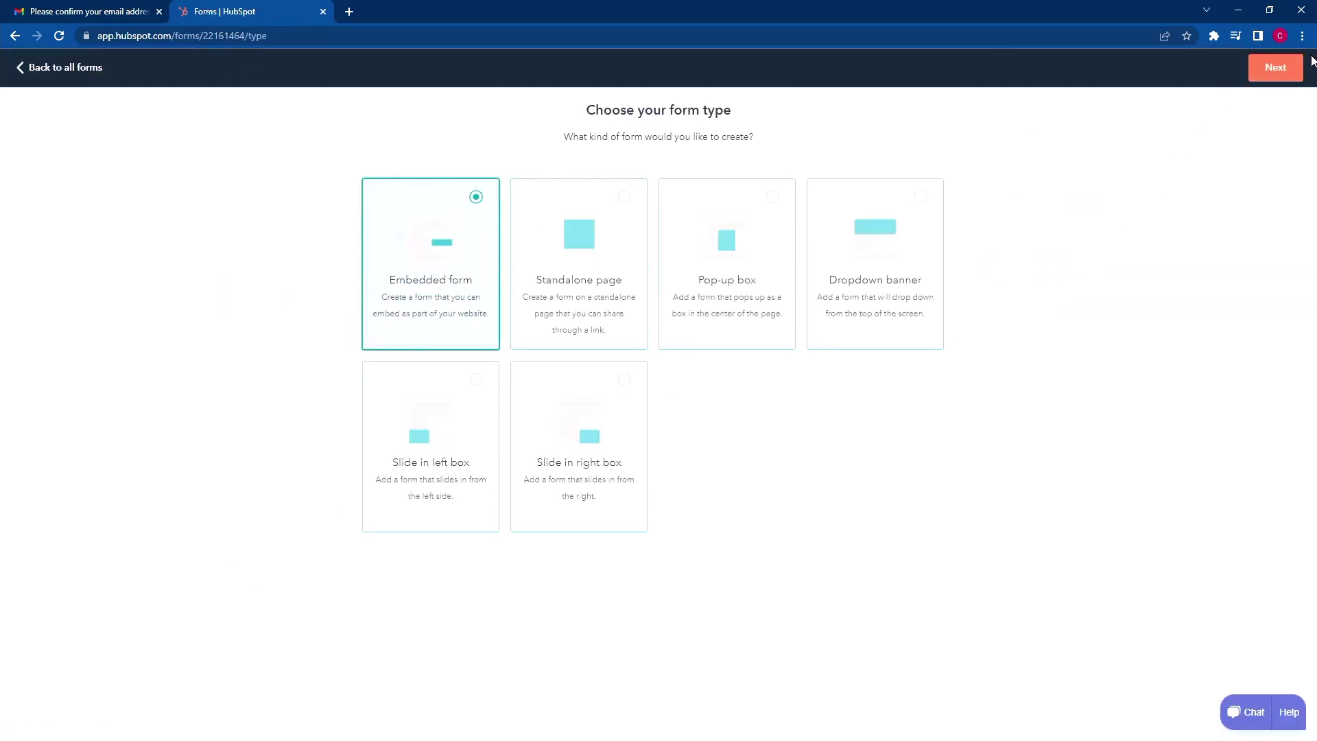
left_click(1290, 67)
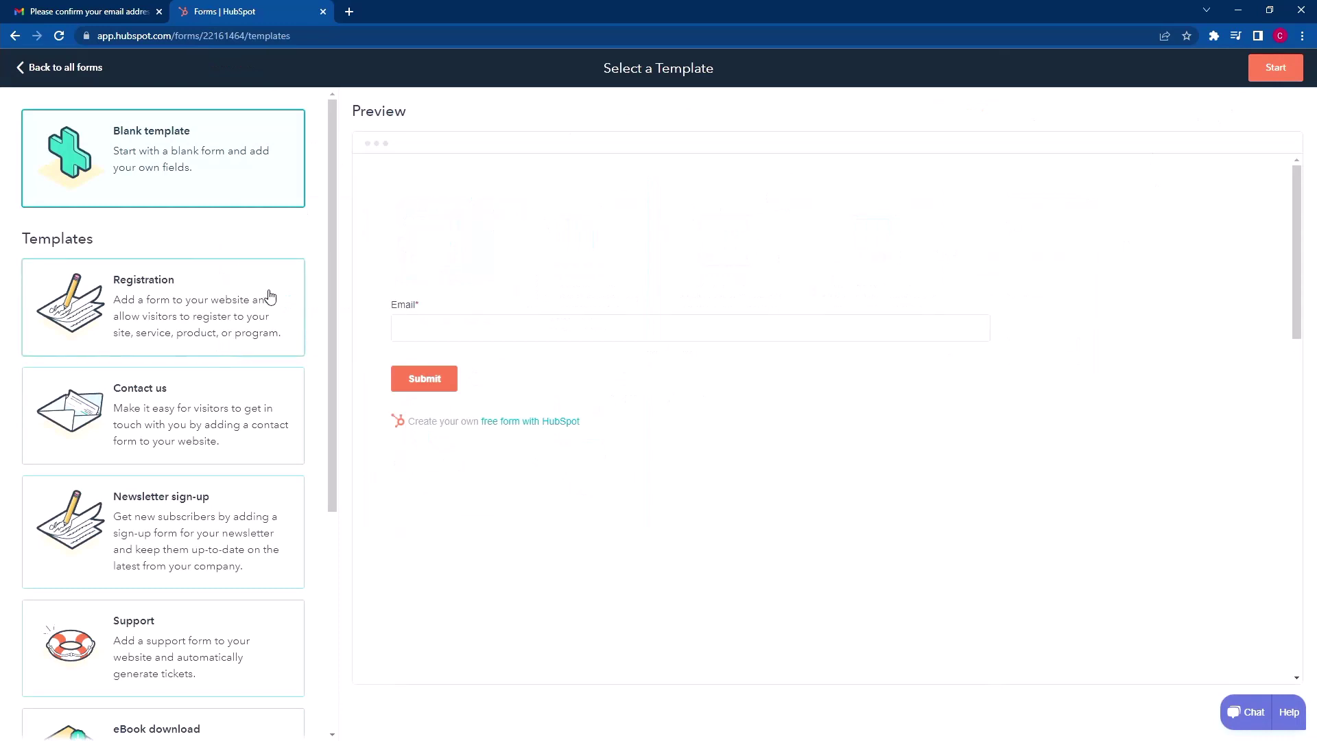
left_click(1270, 67)
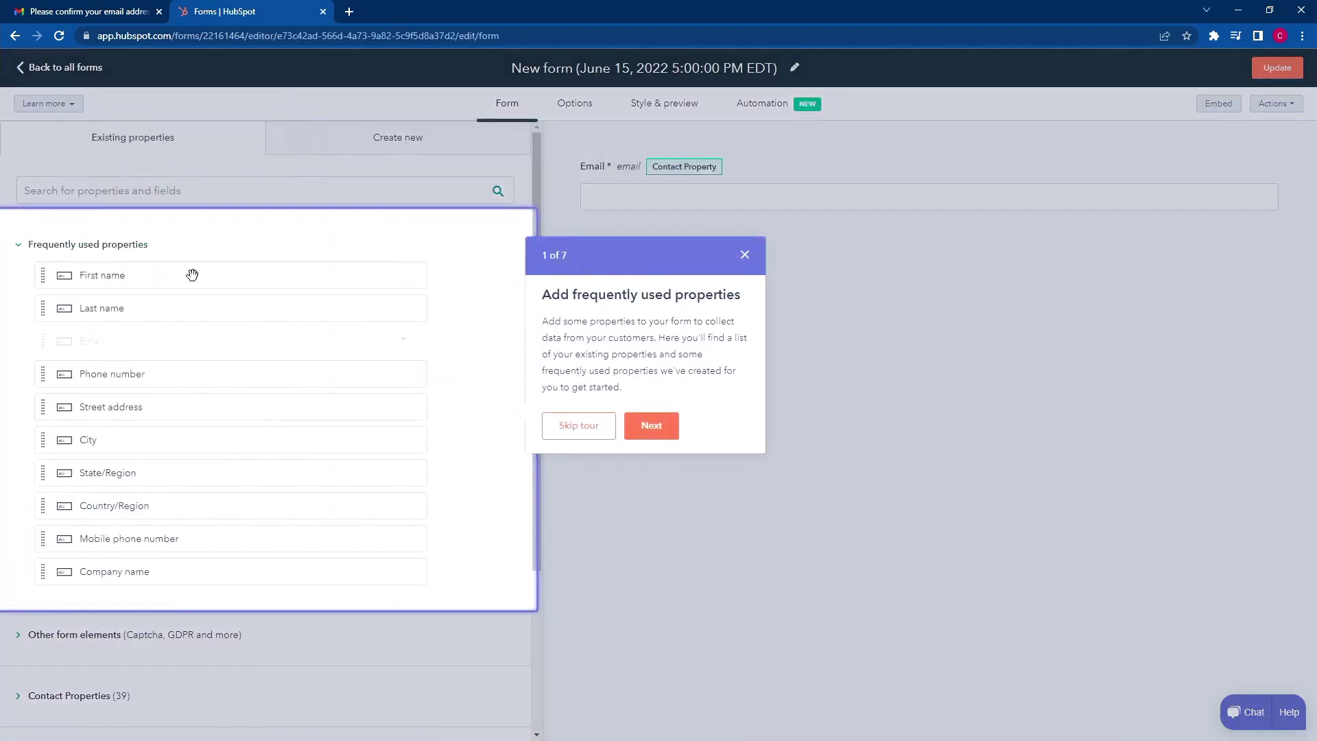
Add First name and Last name above Email and a Message field below it, then open Review
left_click(754, 435)
left_click_drag(324, 281, 663, 163)
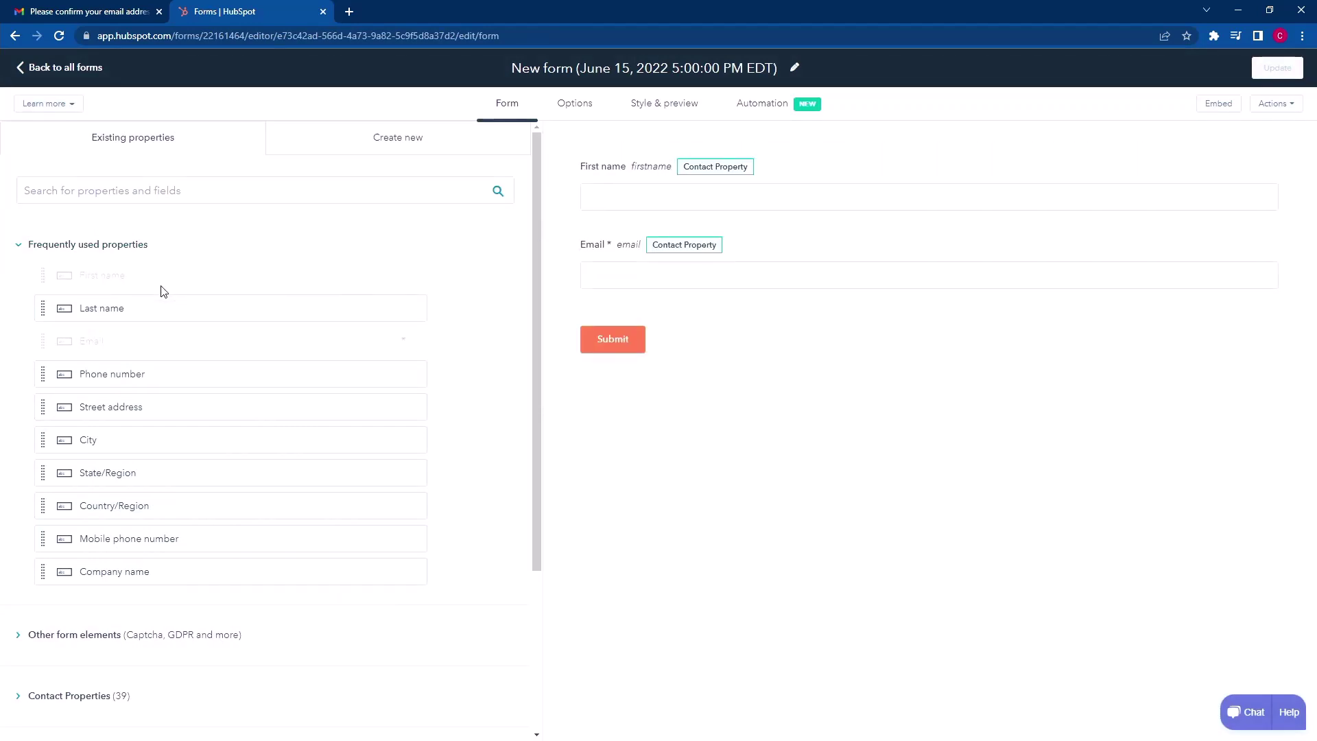
left_click_drag(147, 316, 1280, 193)
left_click(98, 197)
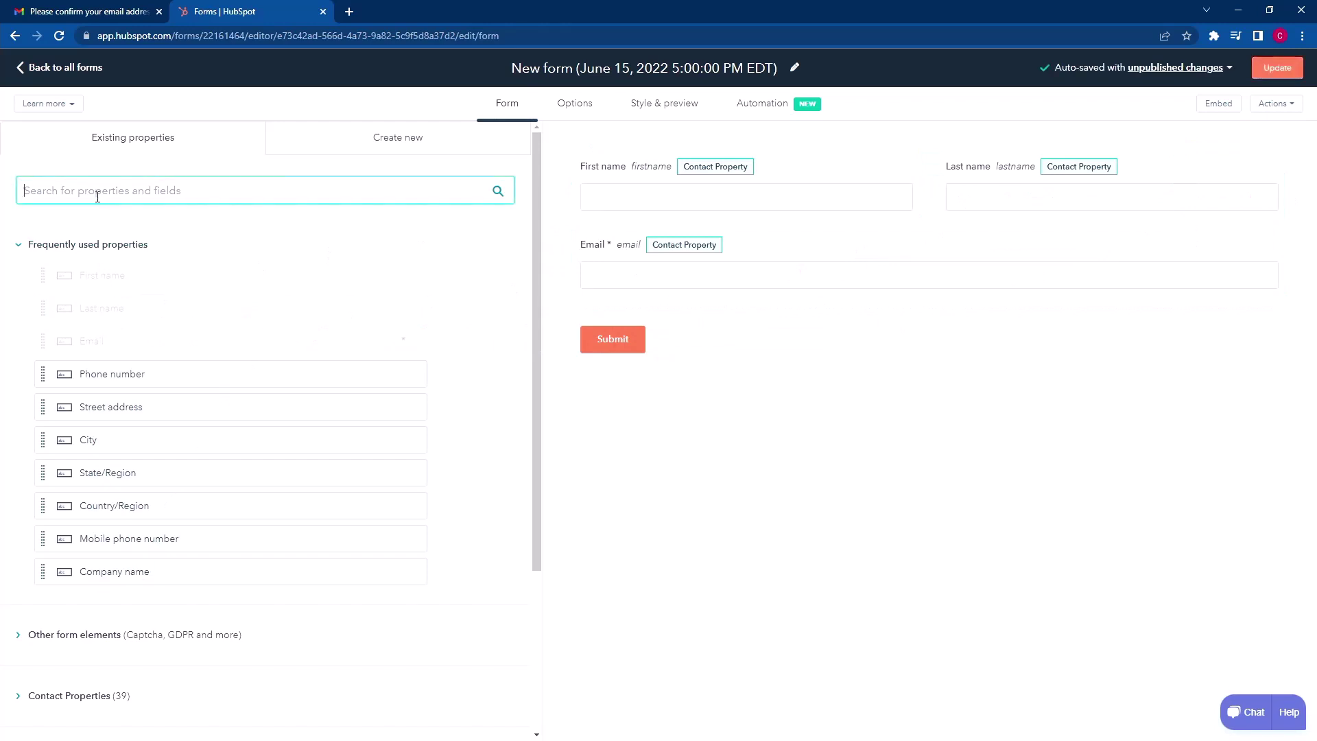
type("Mess")
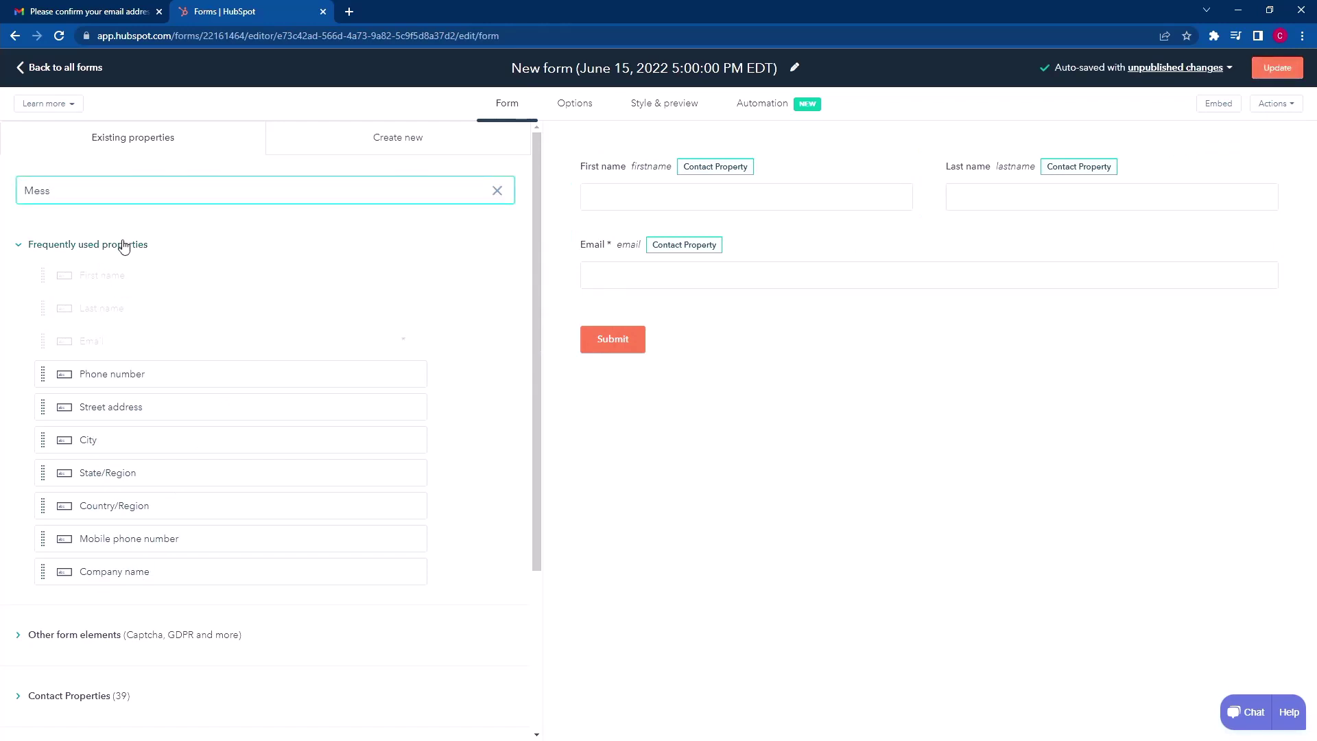
left_click_drag(109, 297, 733, 305)
left_click(622, 69)
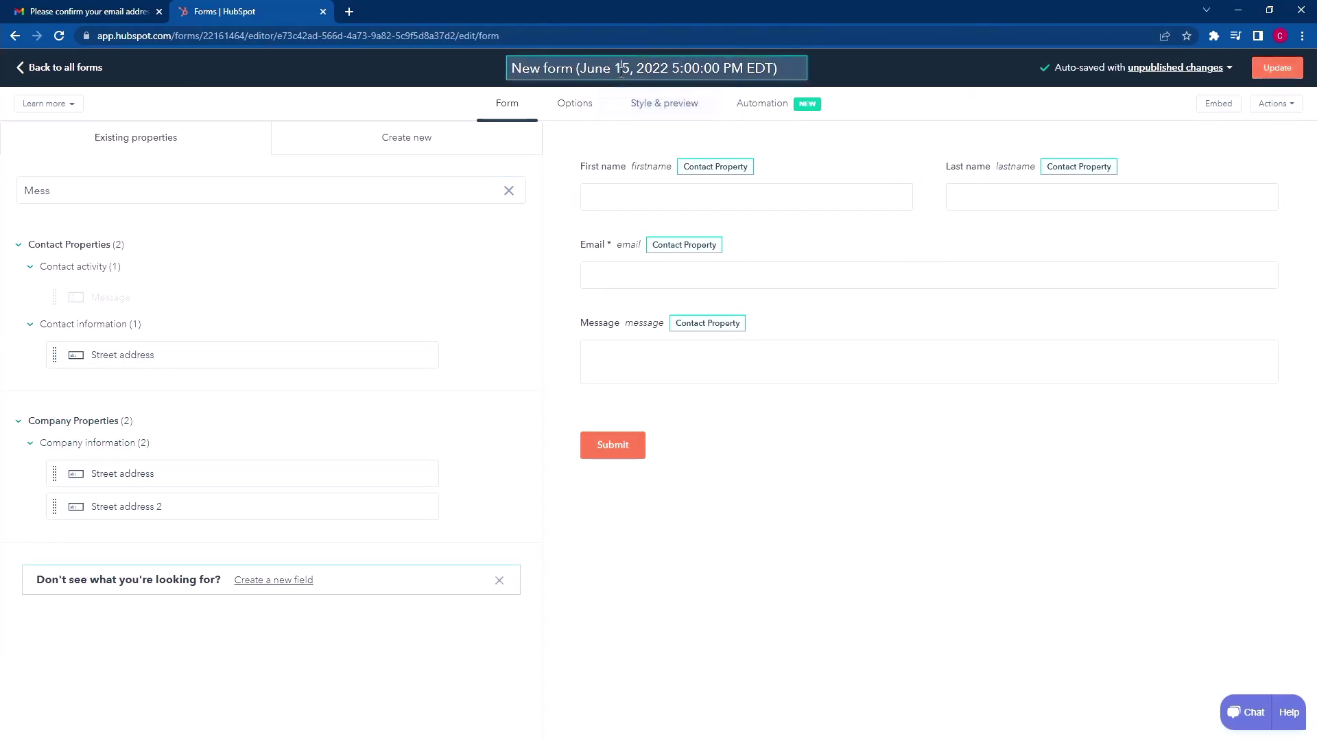
left_click(1278, 67)
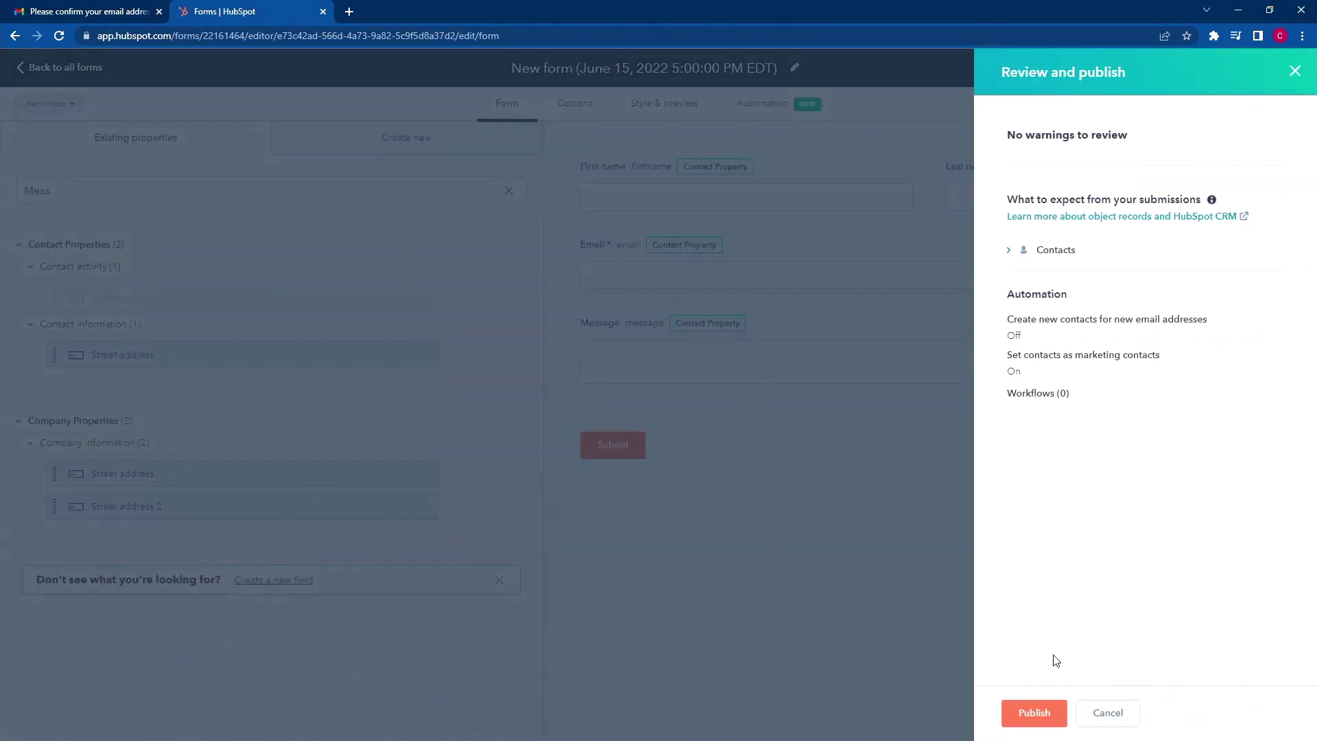
Publish the form, dismiss the confirmation, and go back to all forms
left_click(1026, 712)
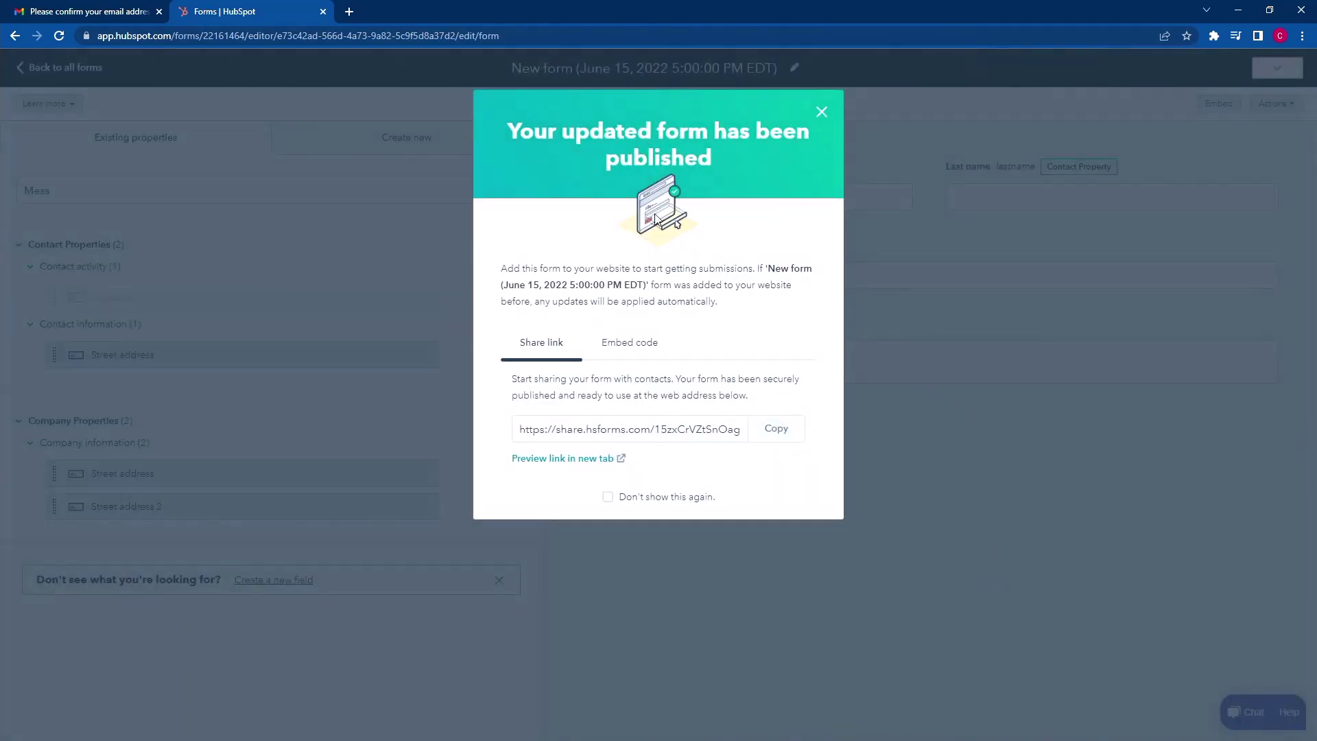
left_click(822, 112)
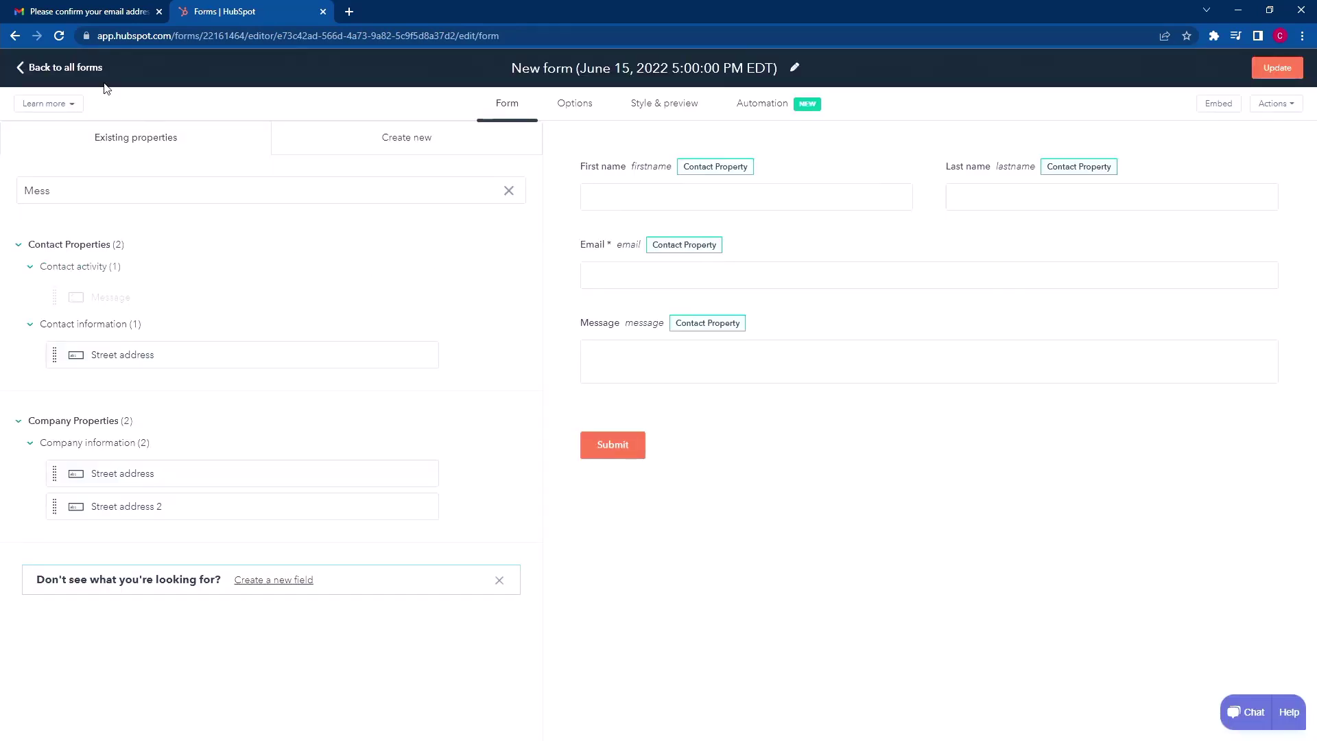
left_click(65, 69)
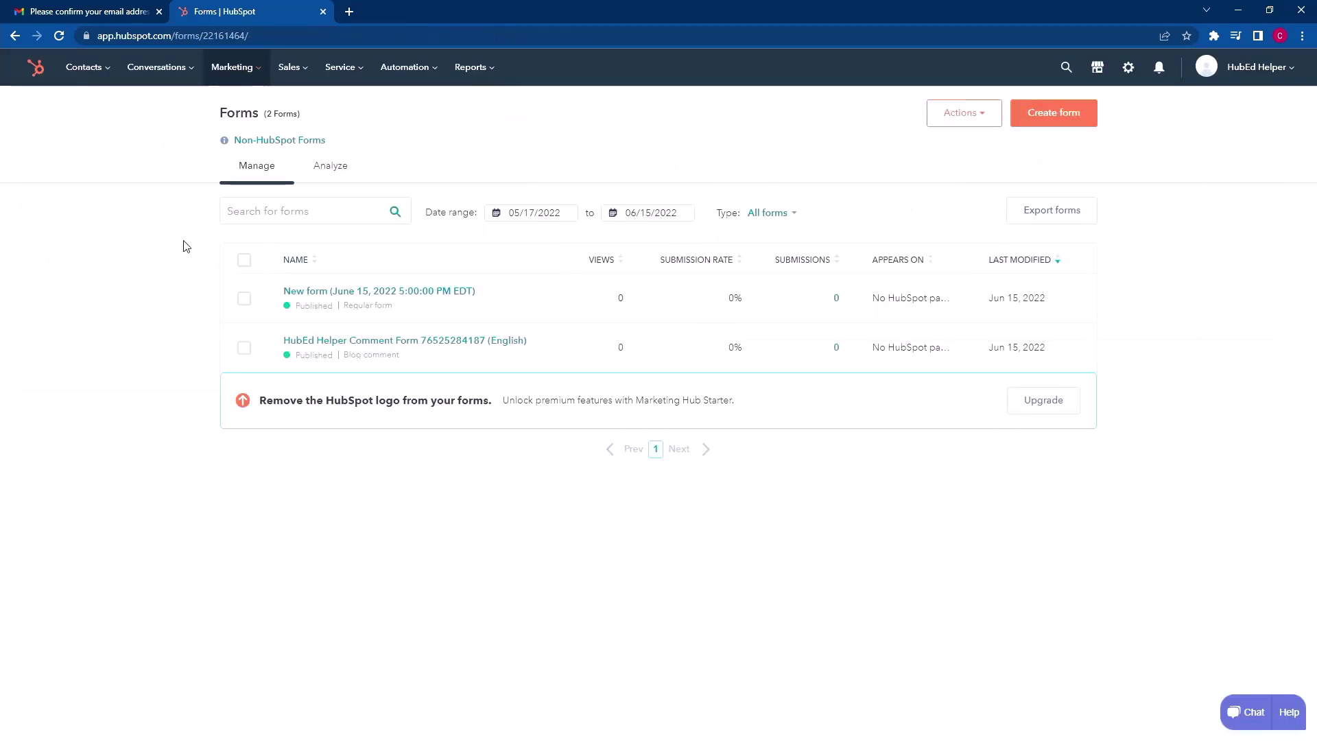